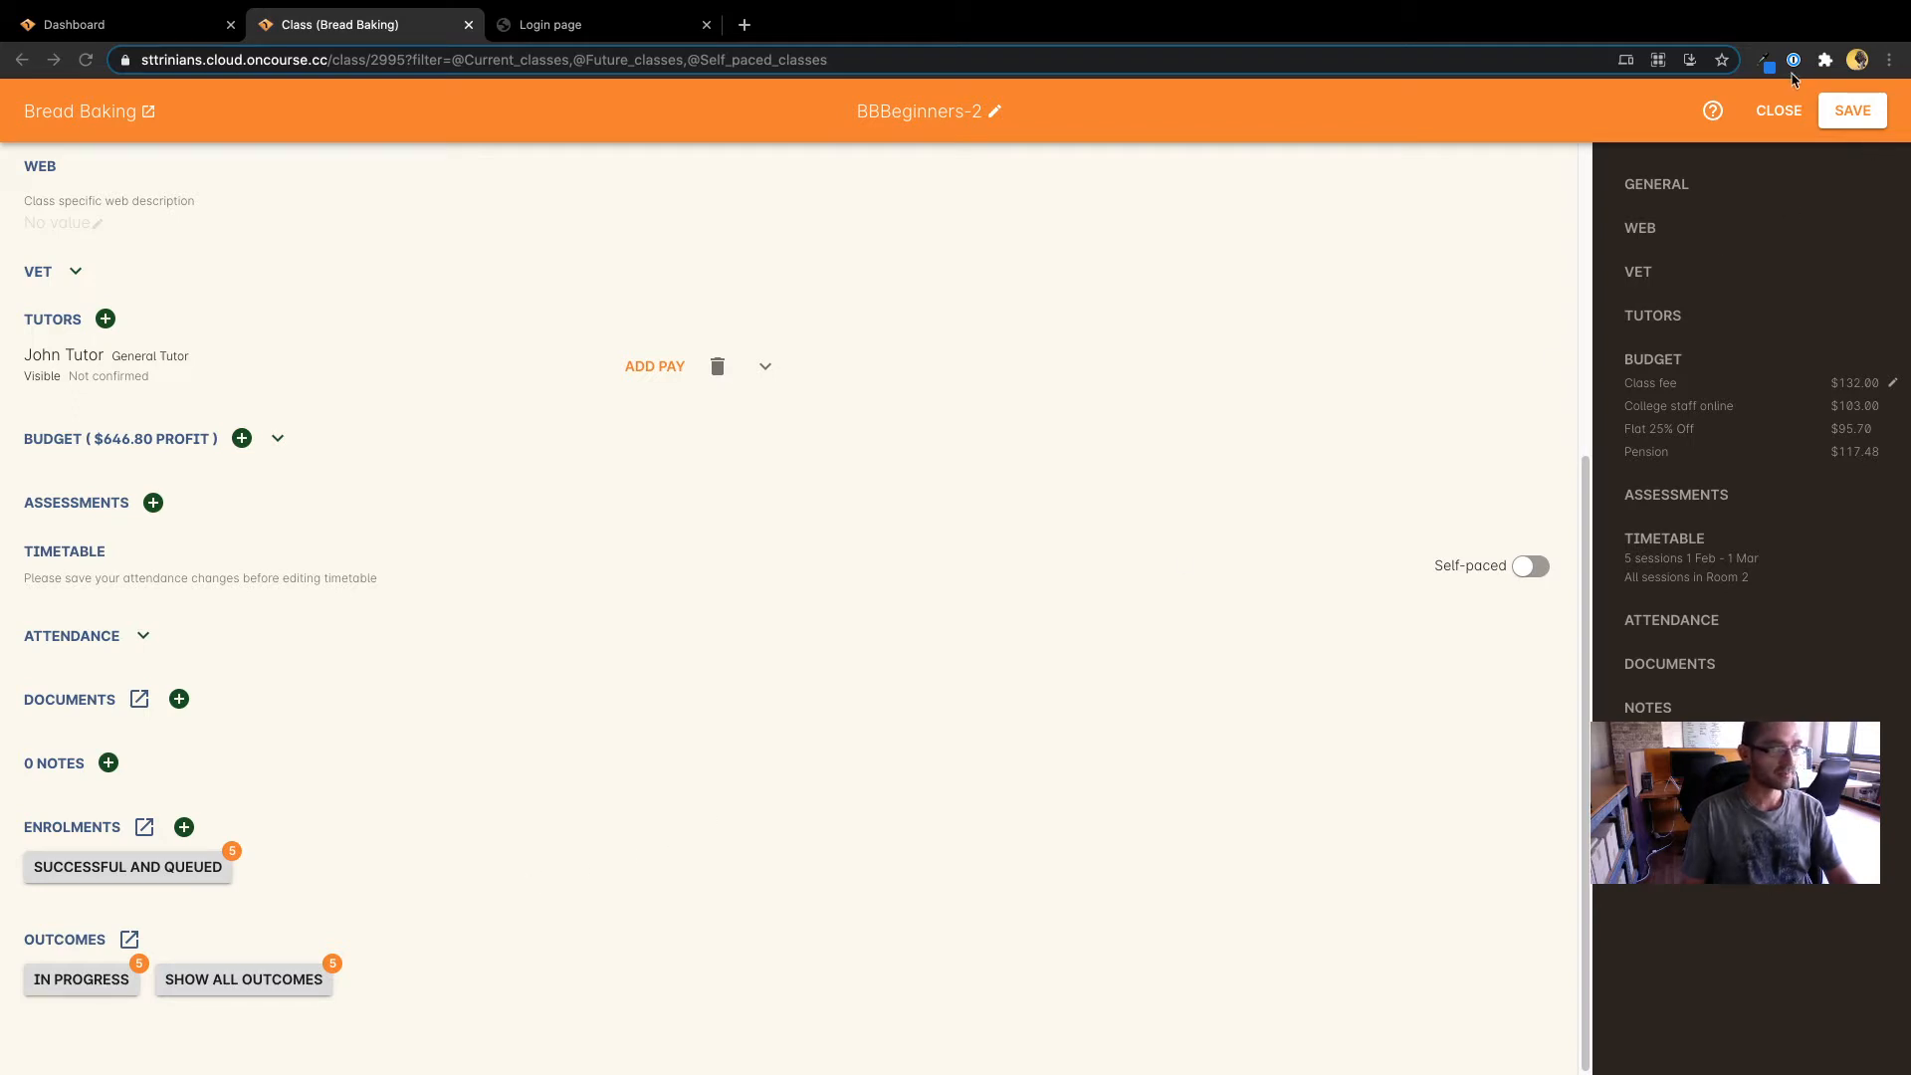
# Save the Bread Baking class and expand its attendance grid
pyautogui.click(1843, 112)
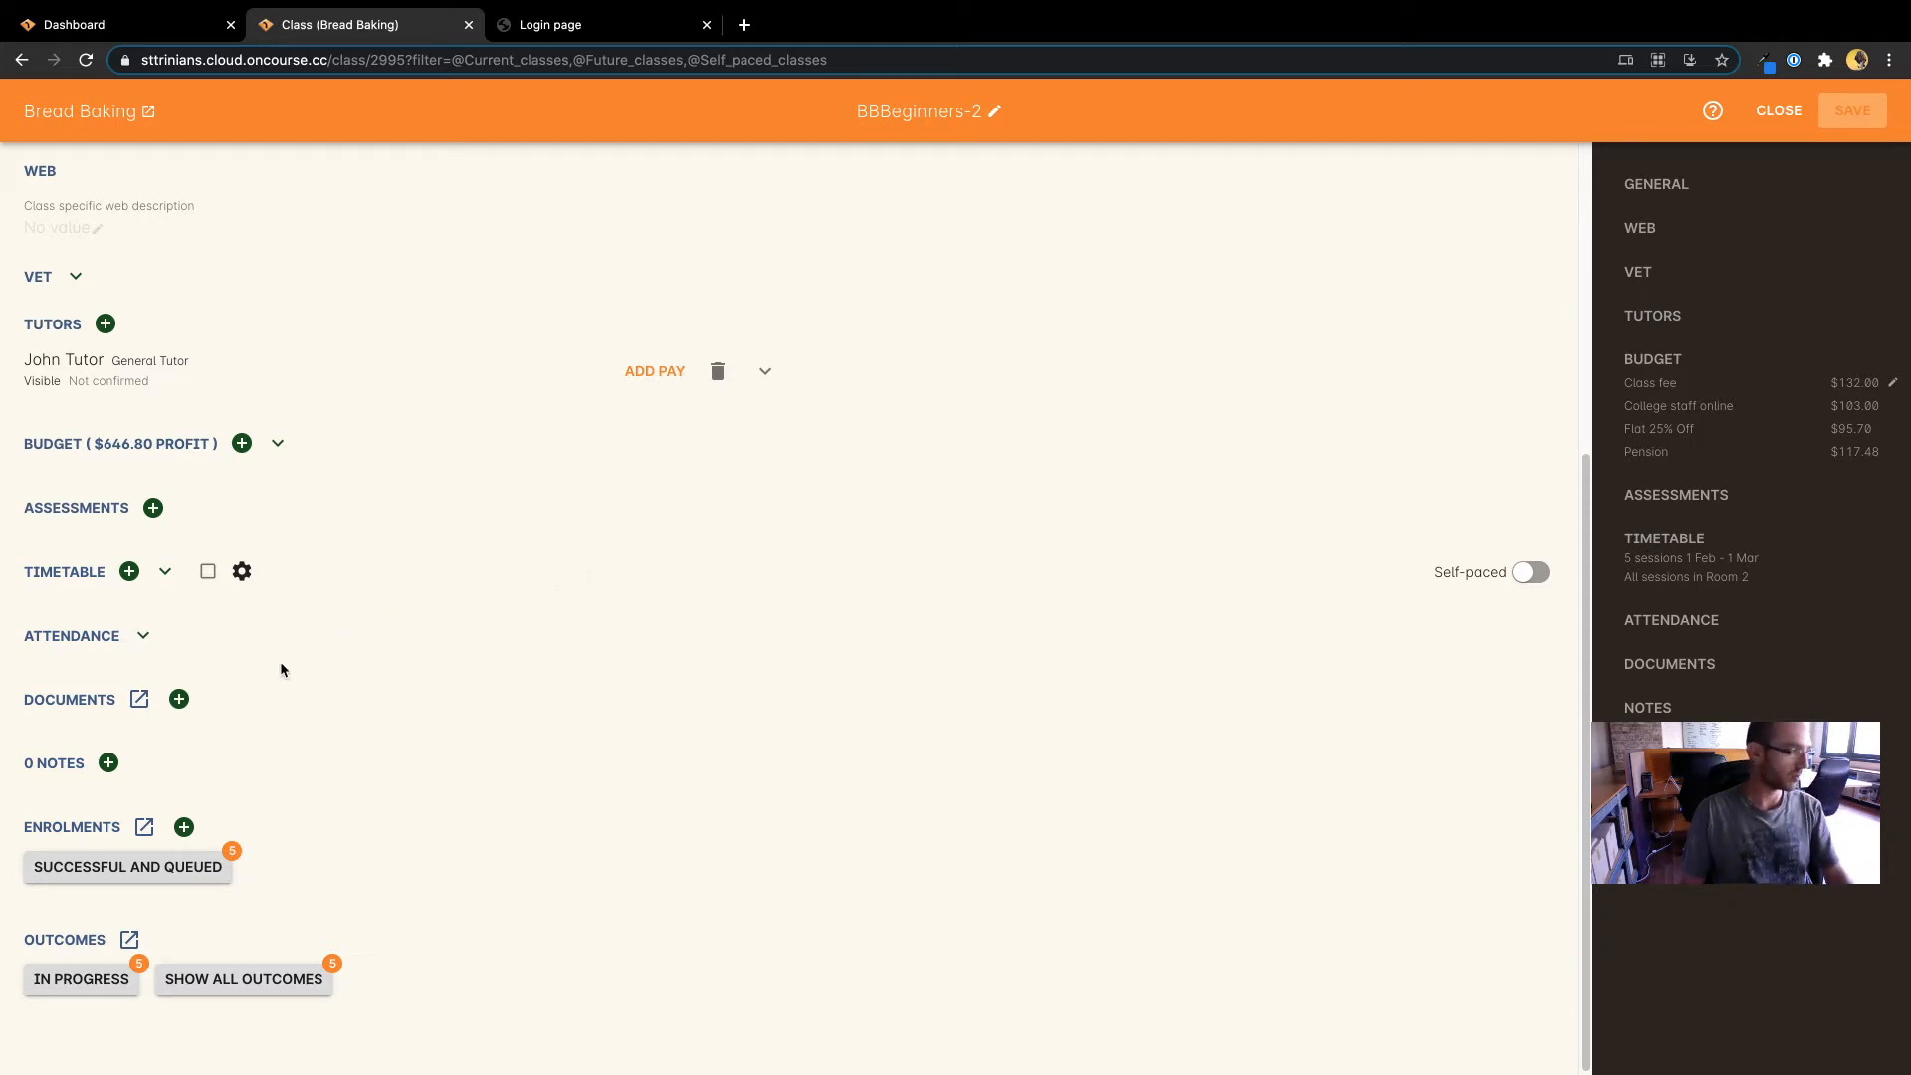
pyautogui.click(144, 638)
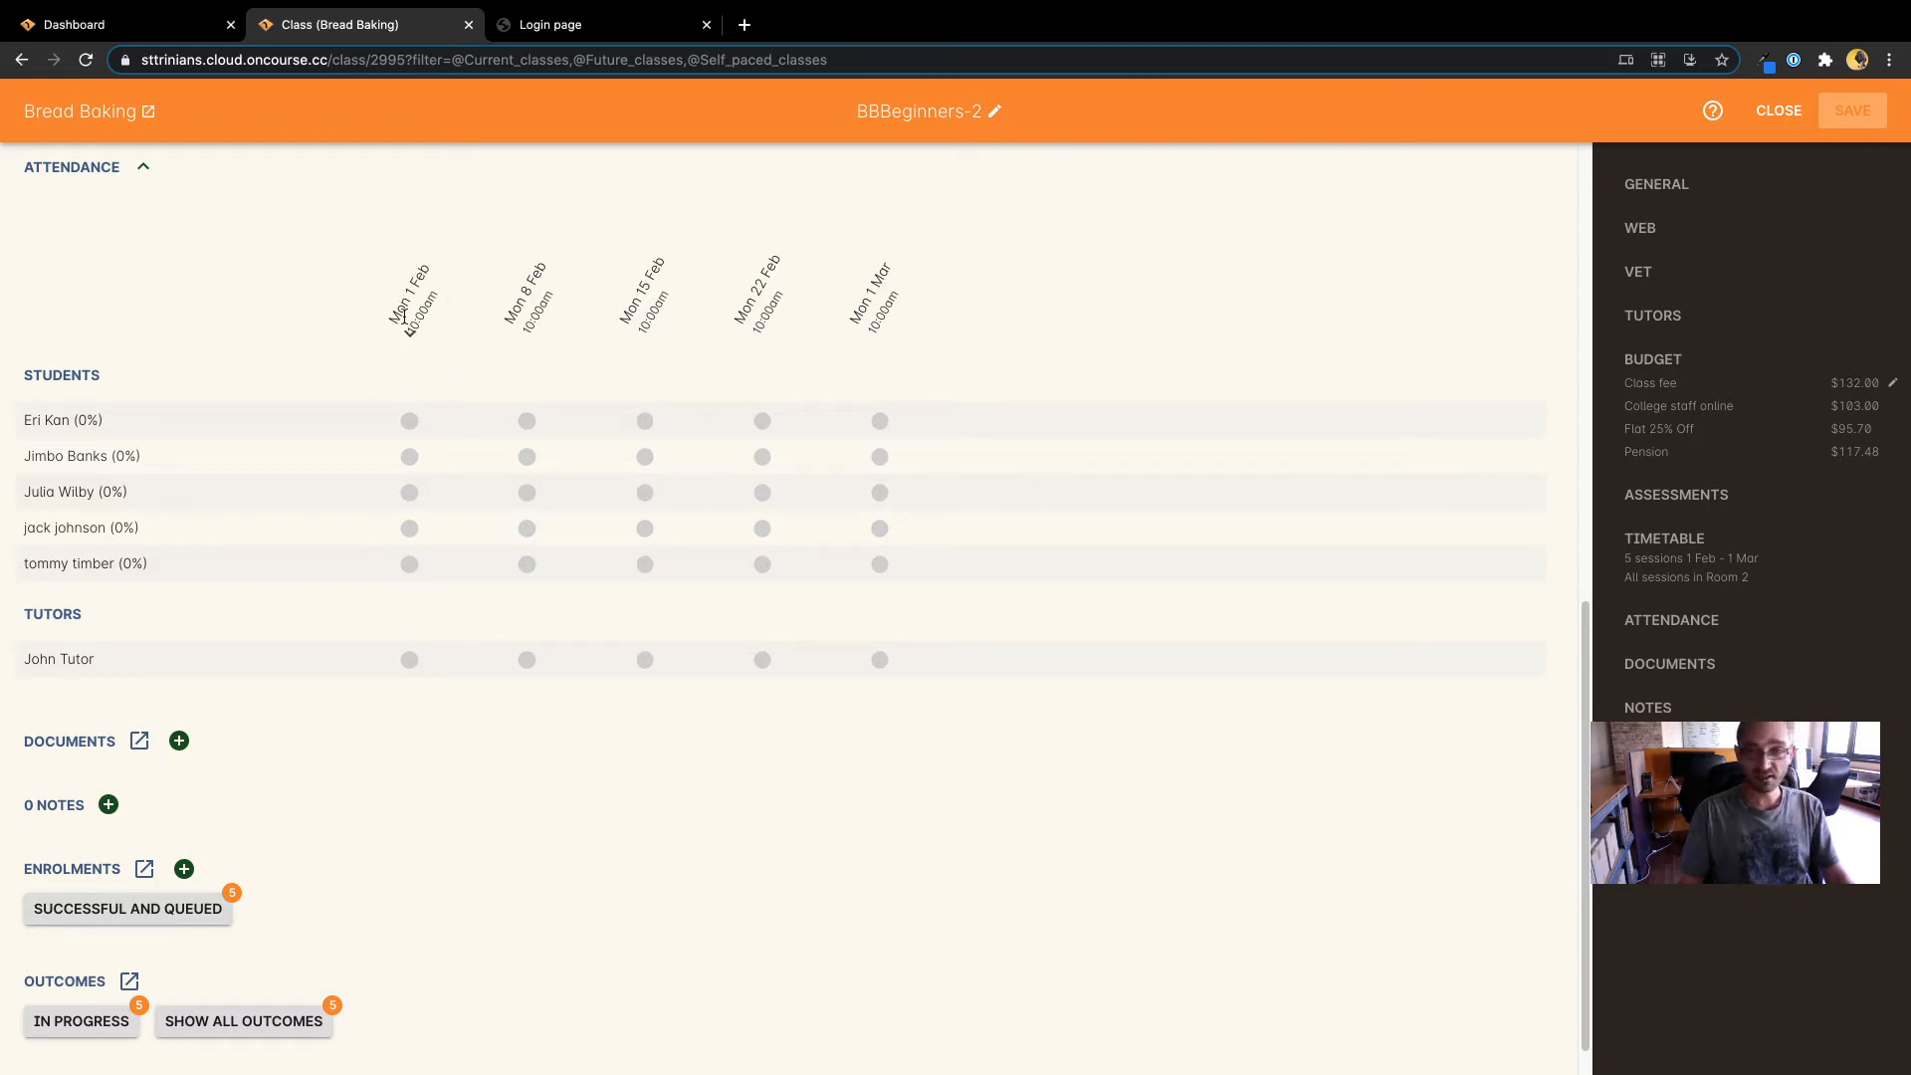
# Mark all five students as attended and confirm the tutor individually for the Mon 1 Feb session
pyautogui.click(409, 421)
pyautogui.click(409, 457)
pyautogui.click(409, 492)
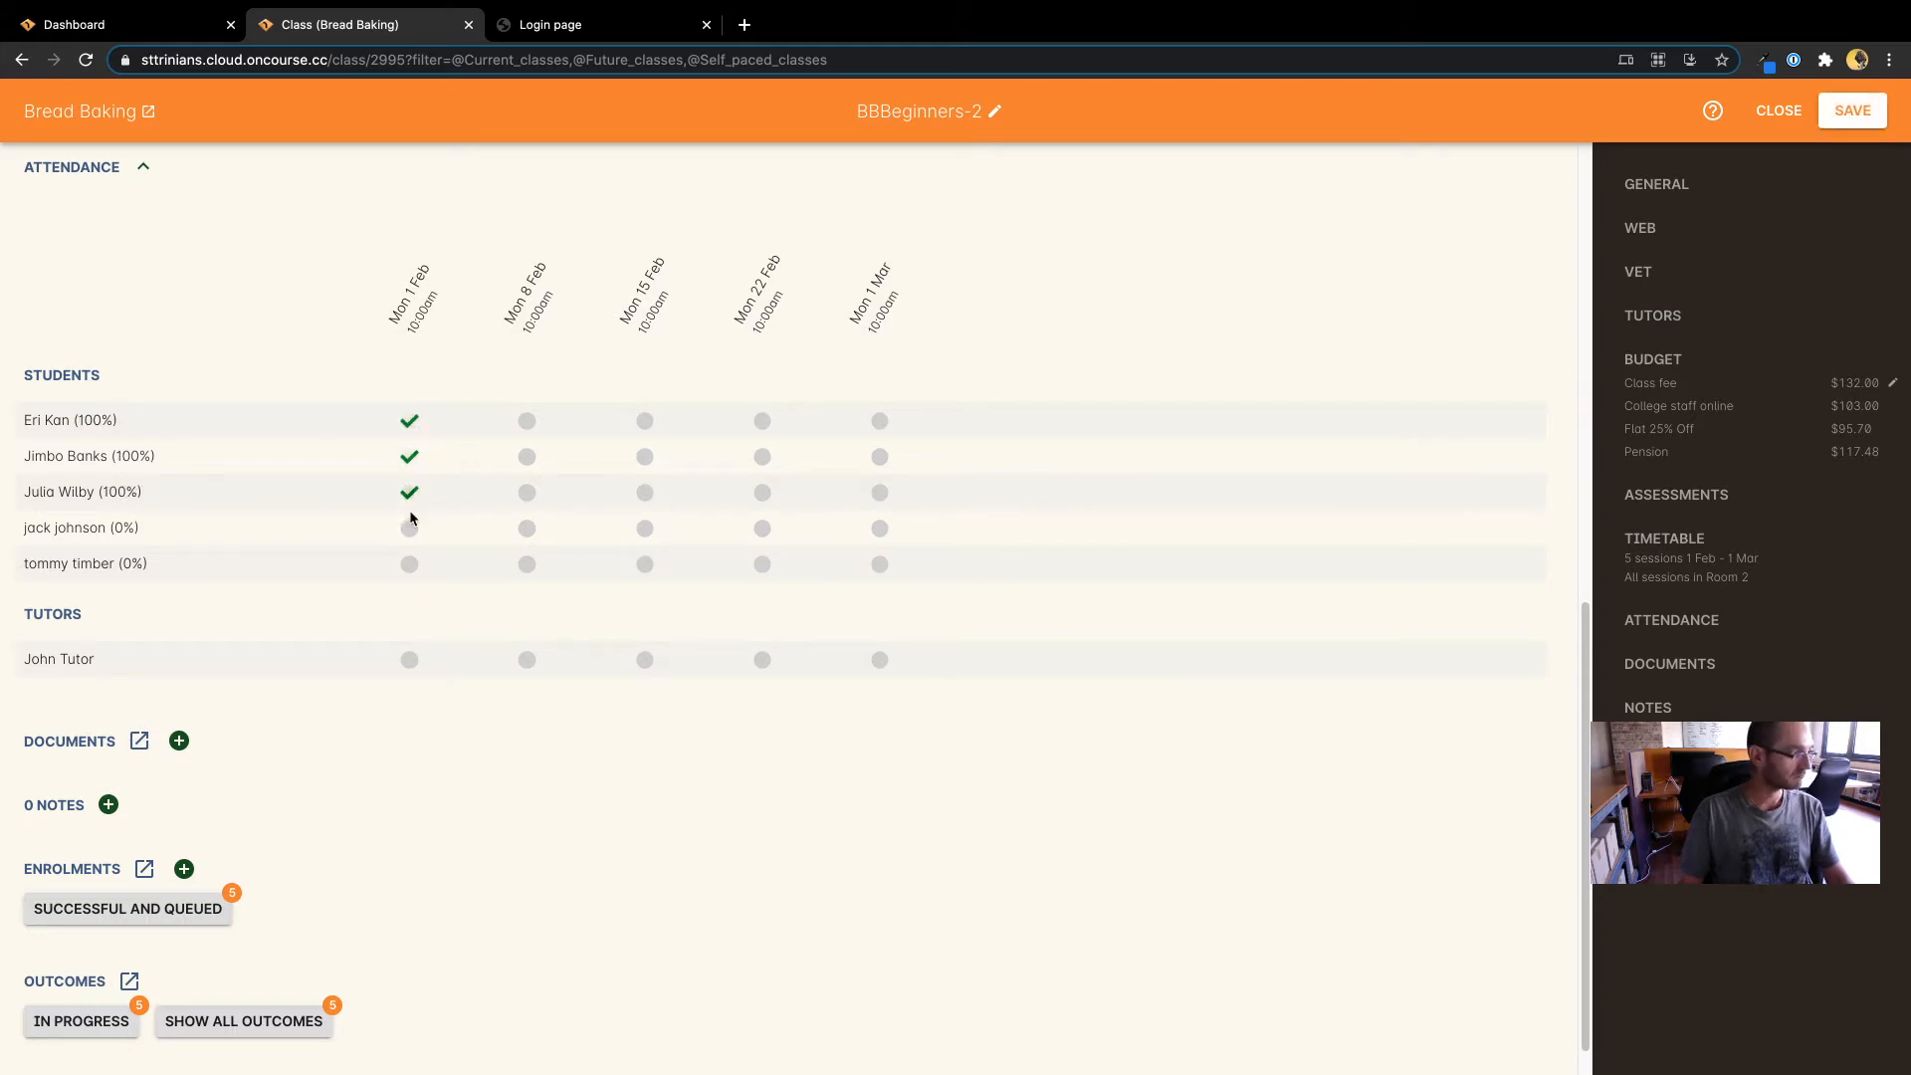
pyautogui.click(409, 529)
pyautogui.click(409, 564)
pyautogui.click(409, 660)
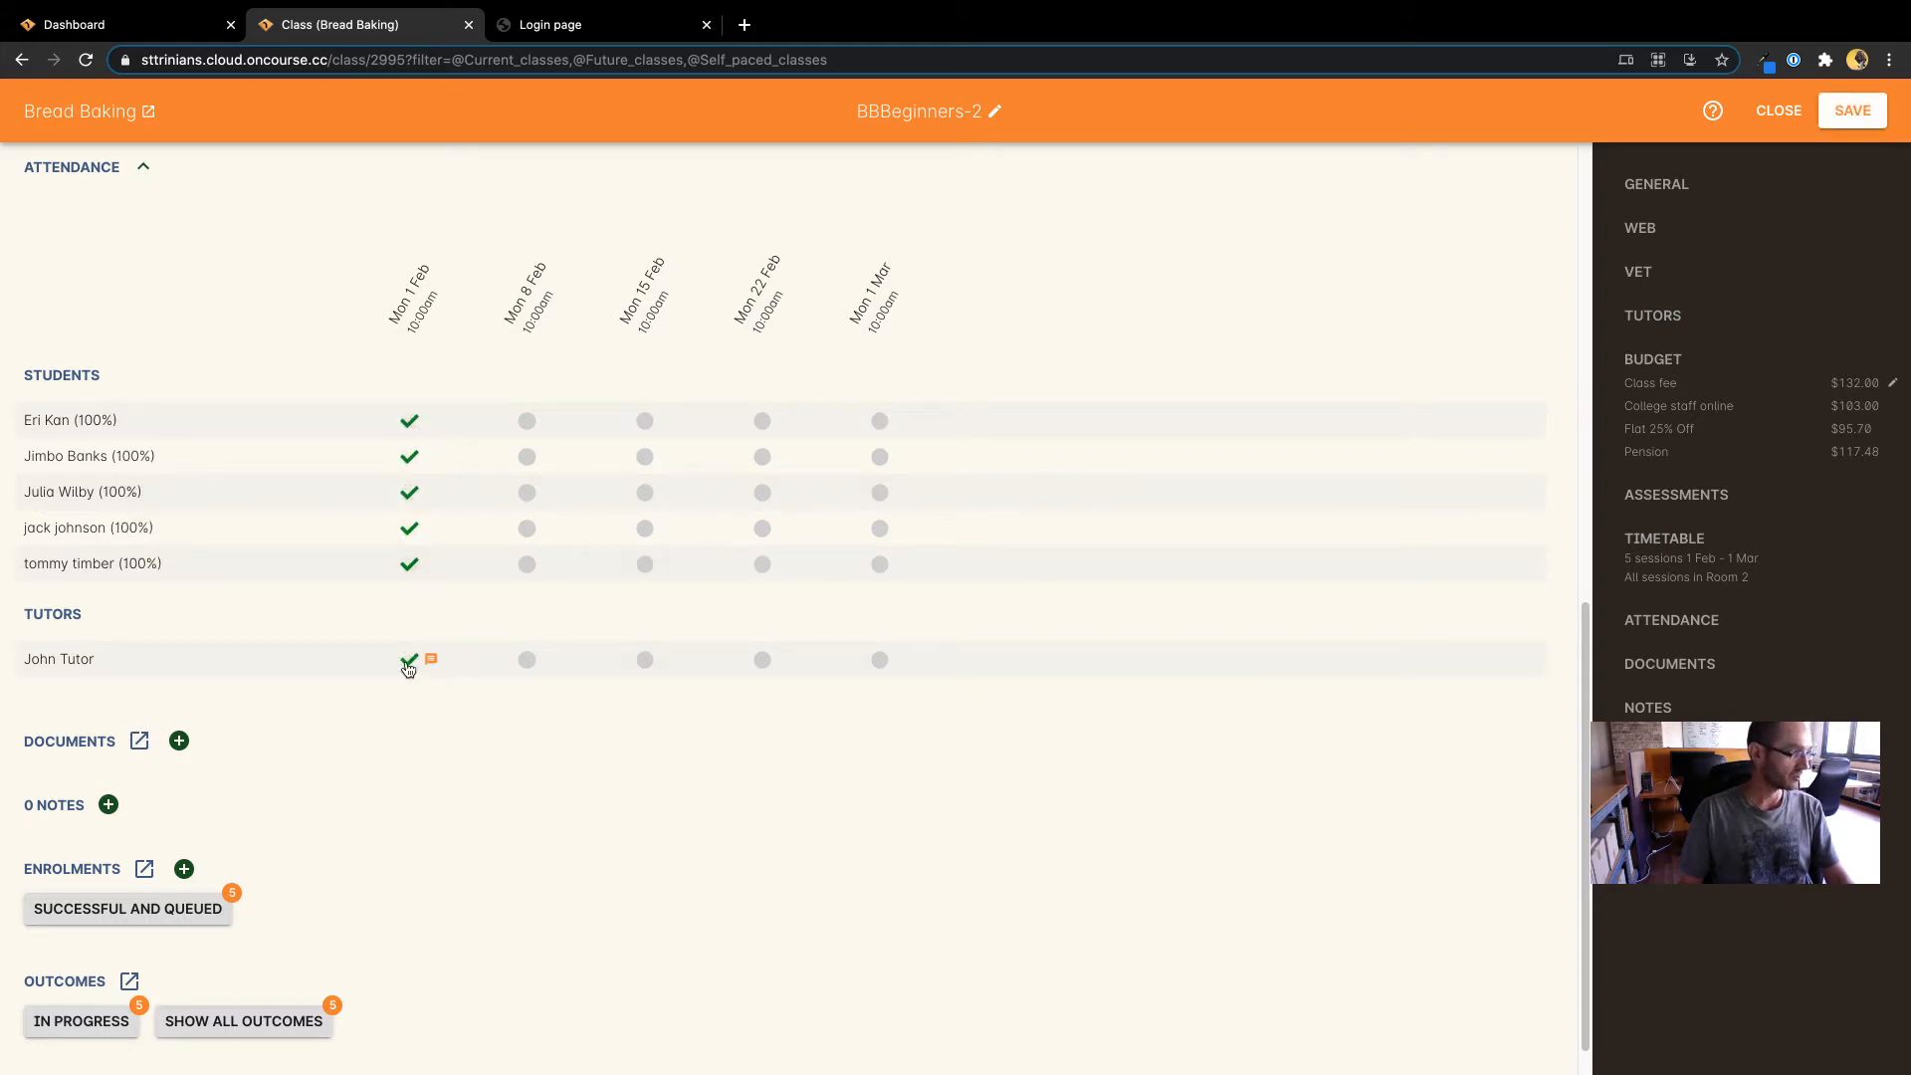
# Mark all five students as attended and confirm the tutor individually for the Mon 8 Feb session
pyautogui.click(527, 421)
pyautogui.click(527, 457)
pyautogui.click(527, 492)
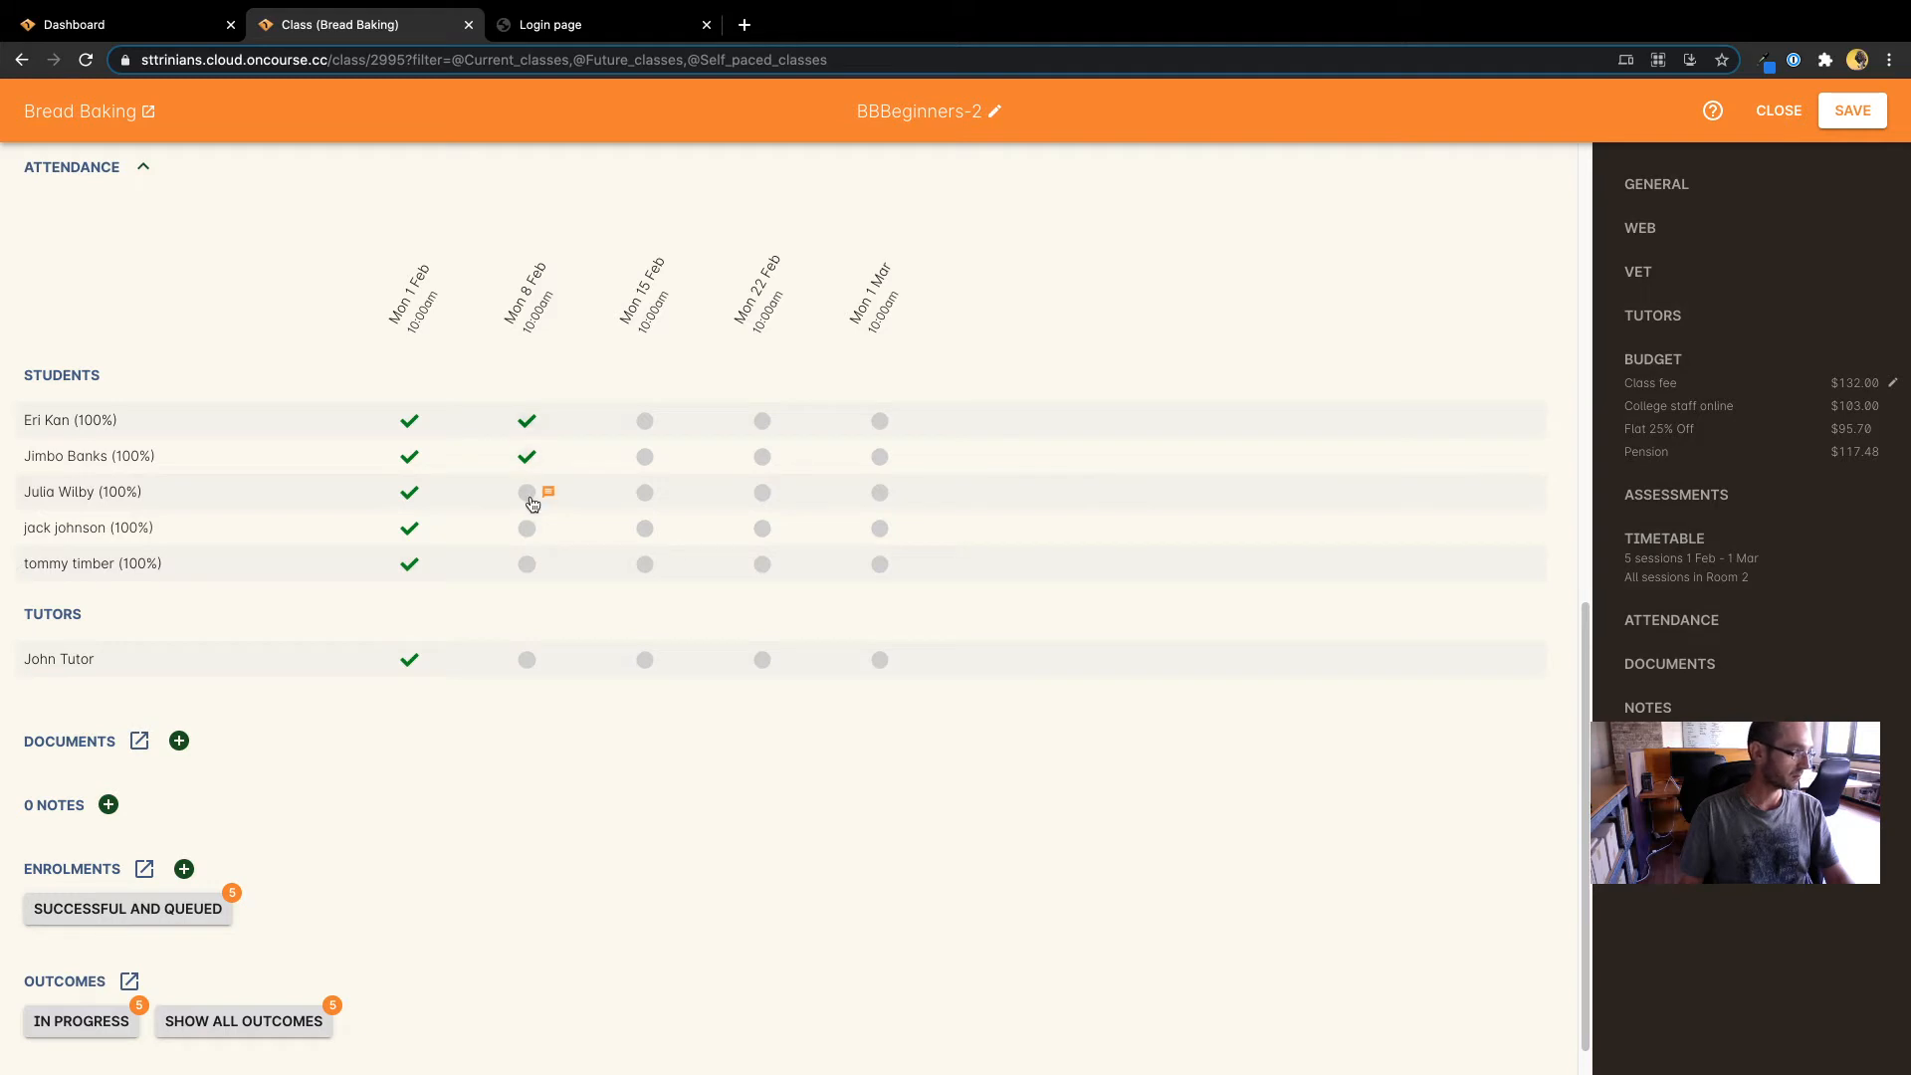
pyautogui.click(526, 529)
pyautogui.click(526, 564)
pyautogui.click(527, 660)
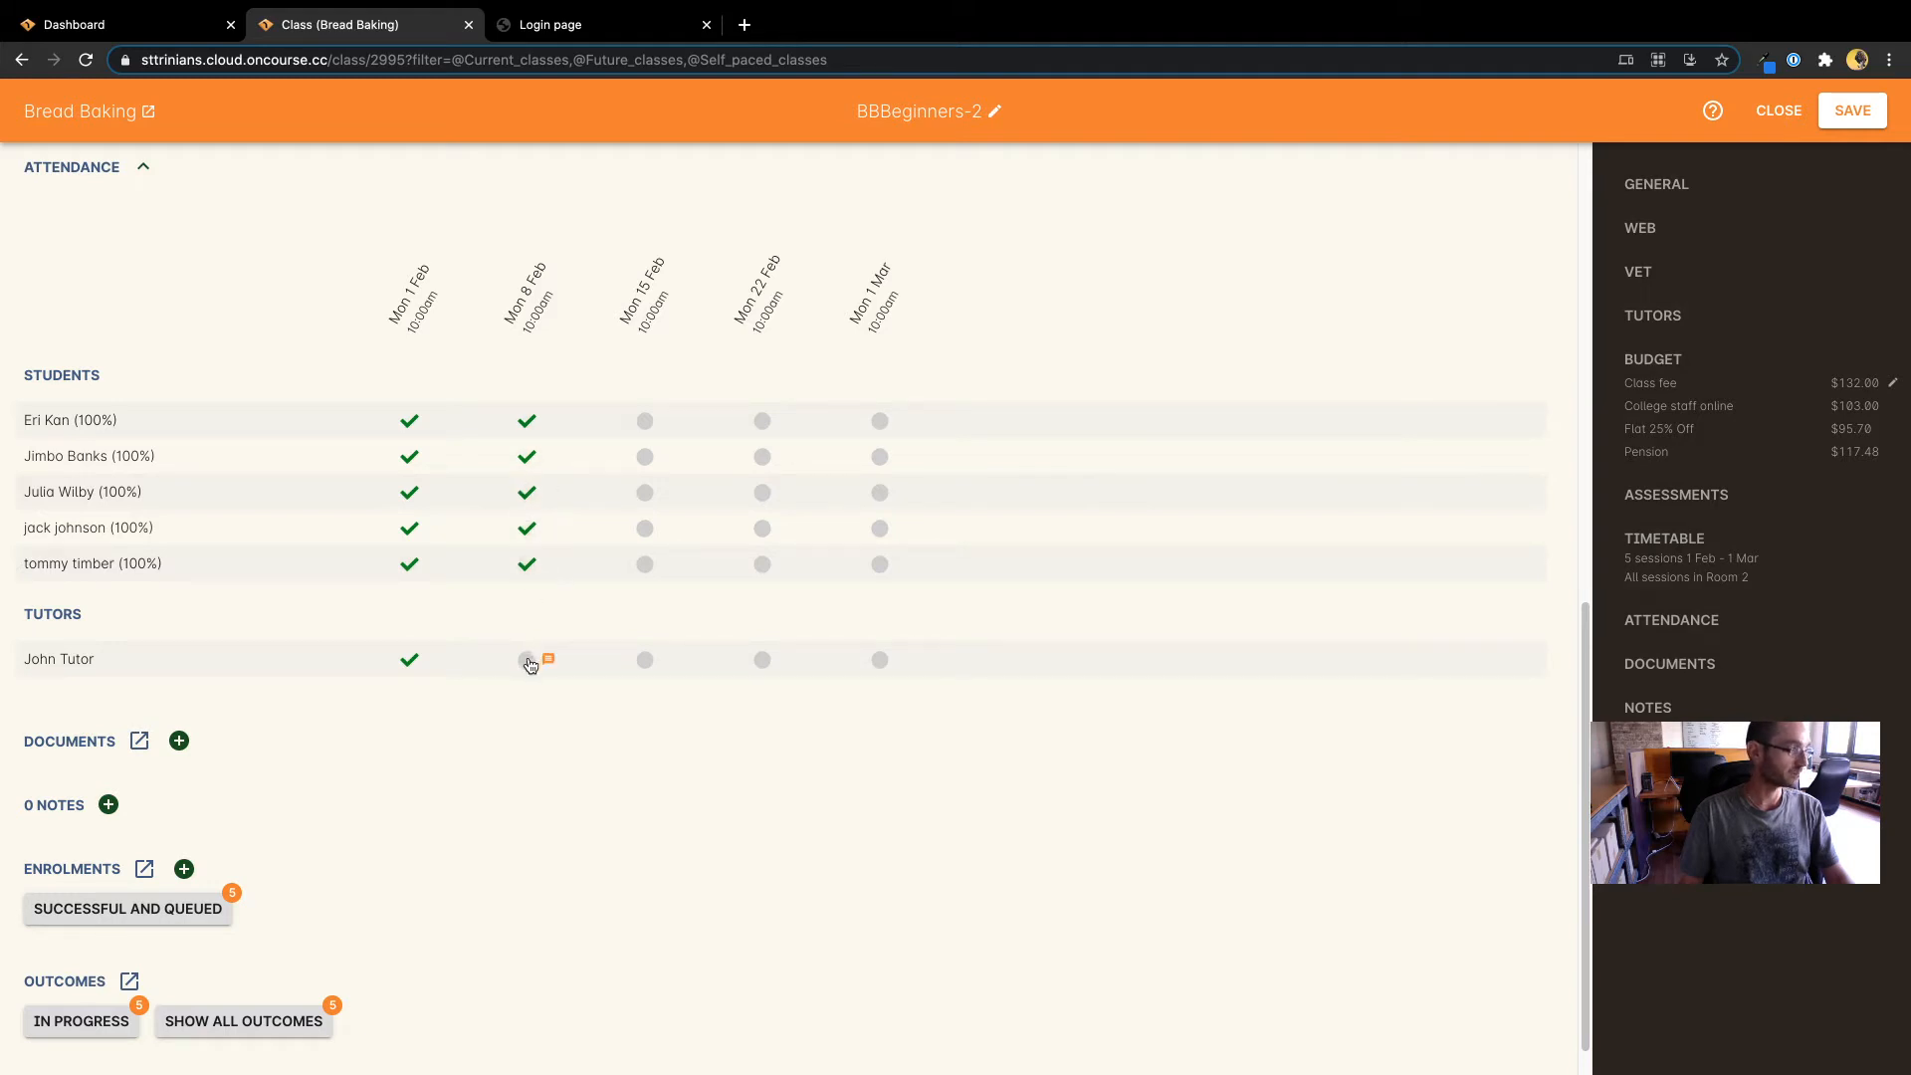
# Cycle the first student's Mon 1 Feb attendance through the quick status marks and return it to attended
pyautogui.click(411, 423)
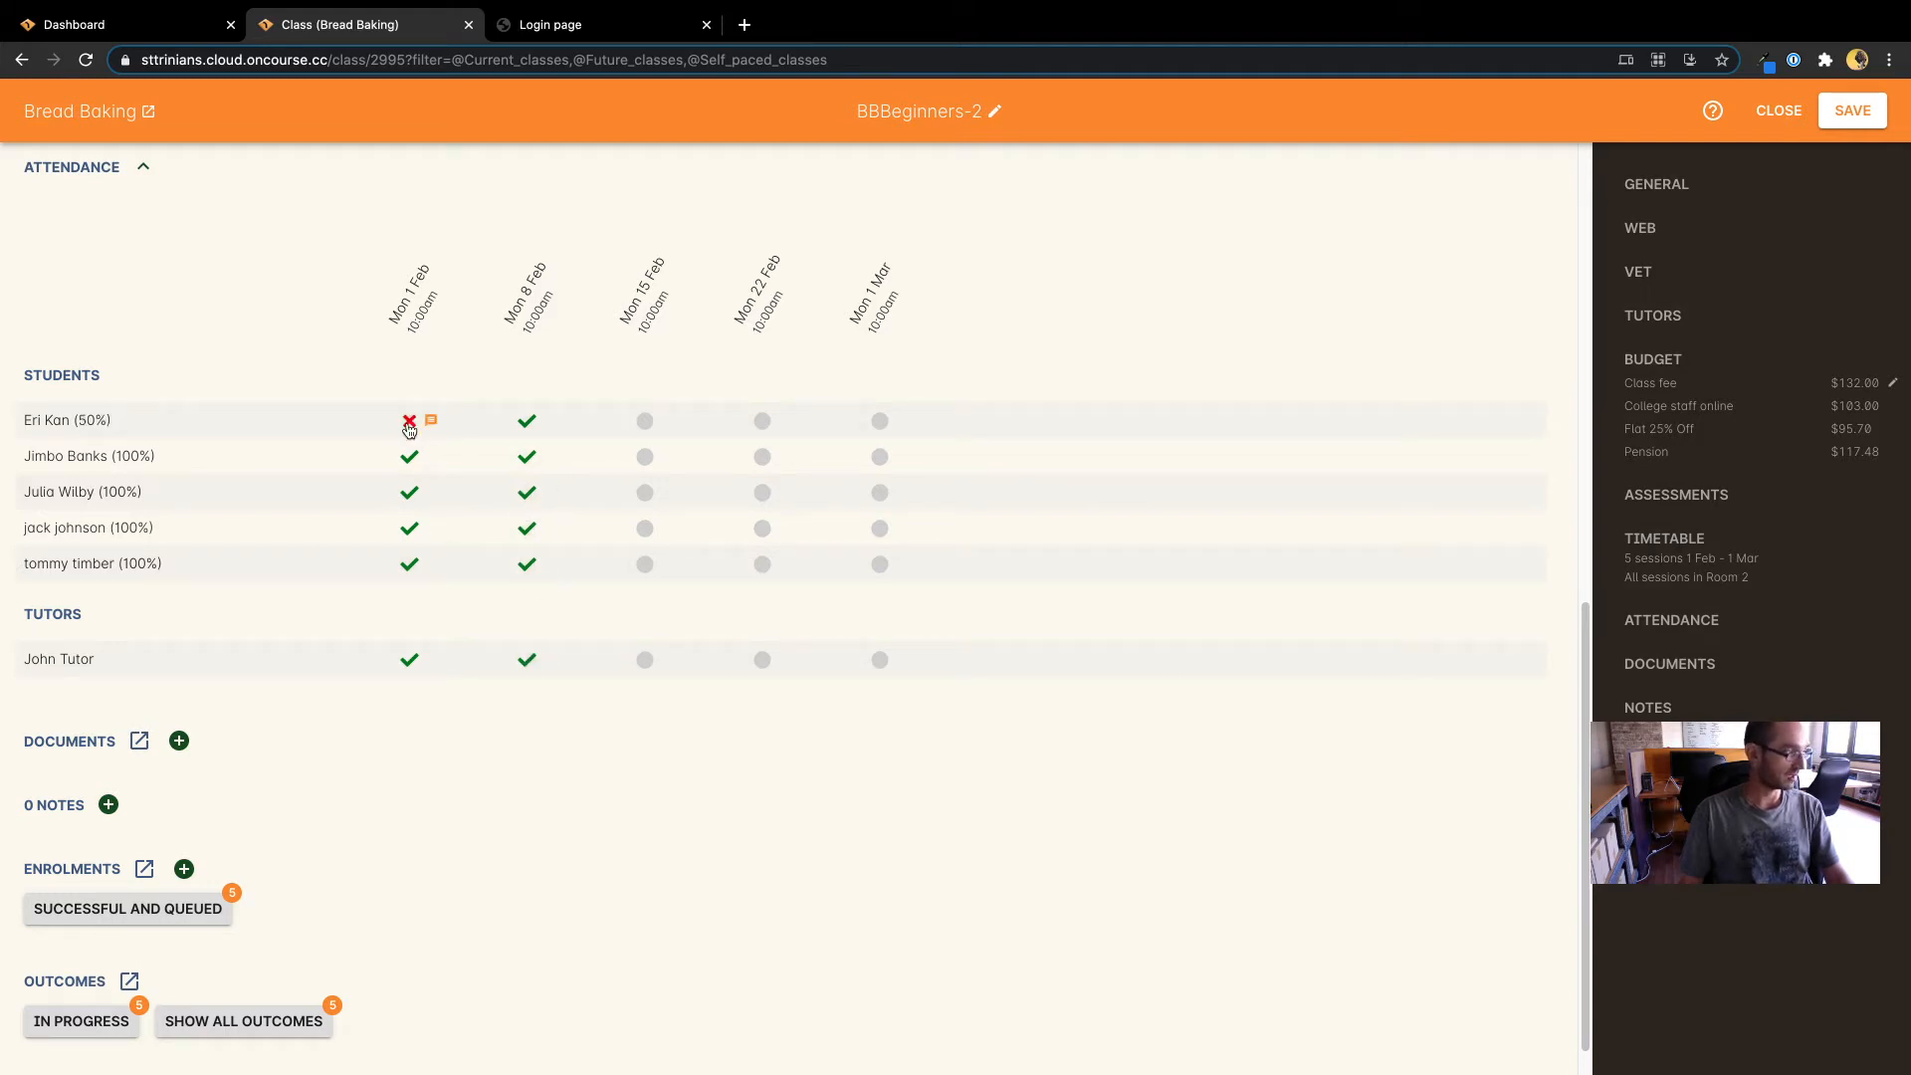
pyautogui.click(411, 423)
pyautogui.click(411, 423)
pyautogui.click(412, 428)
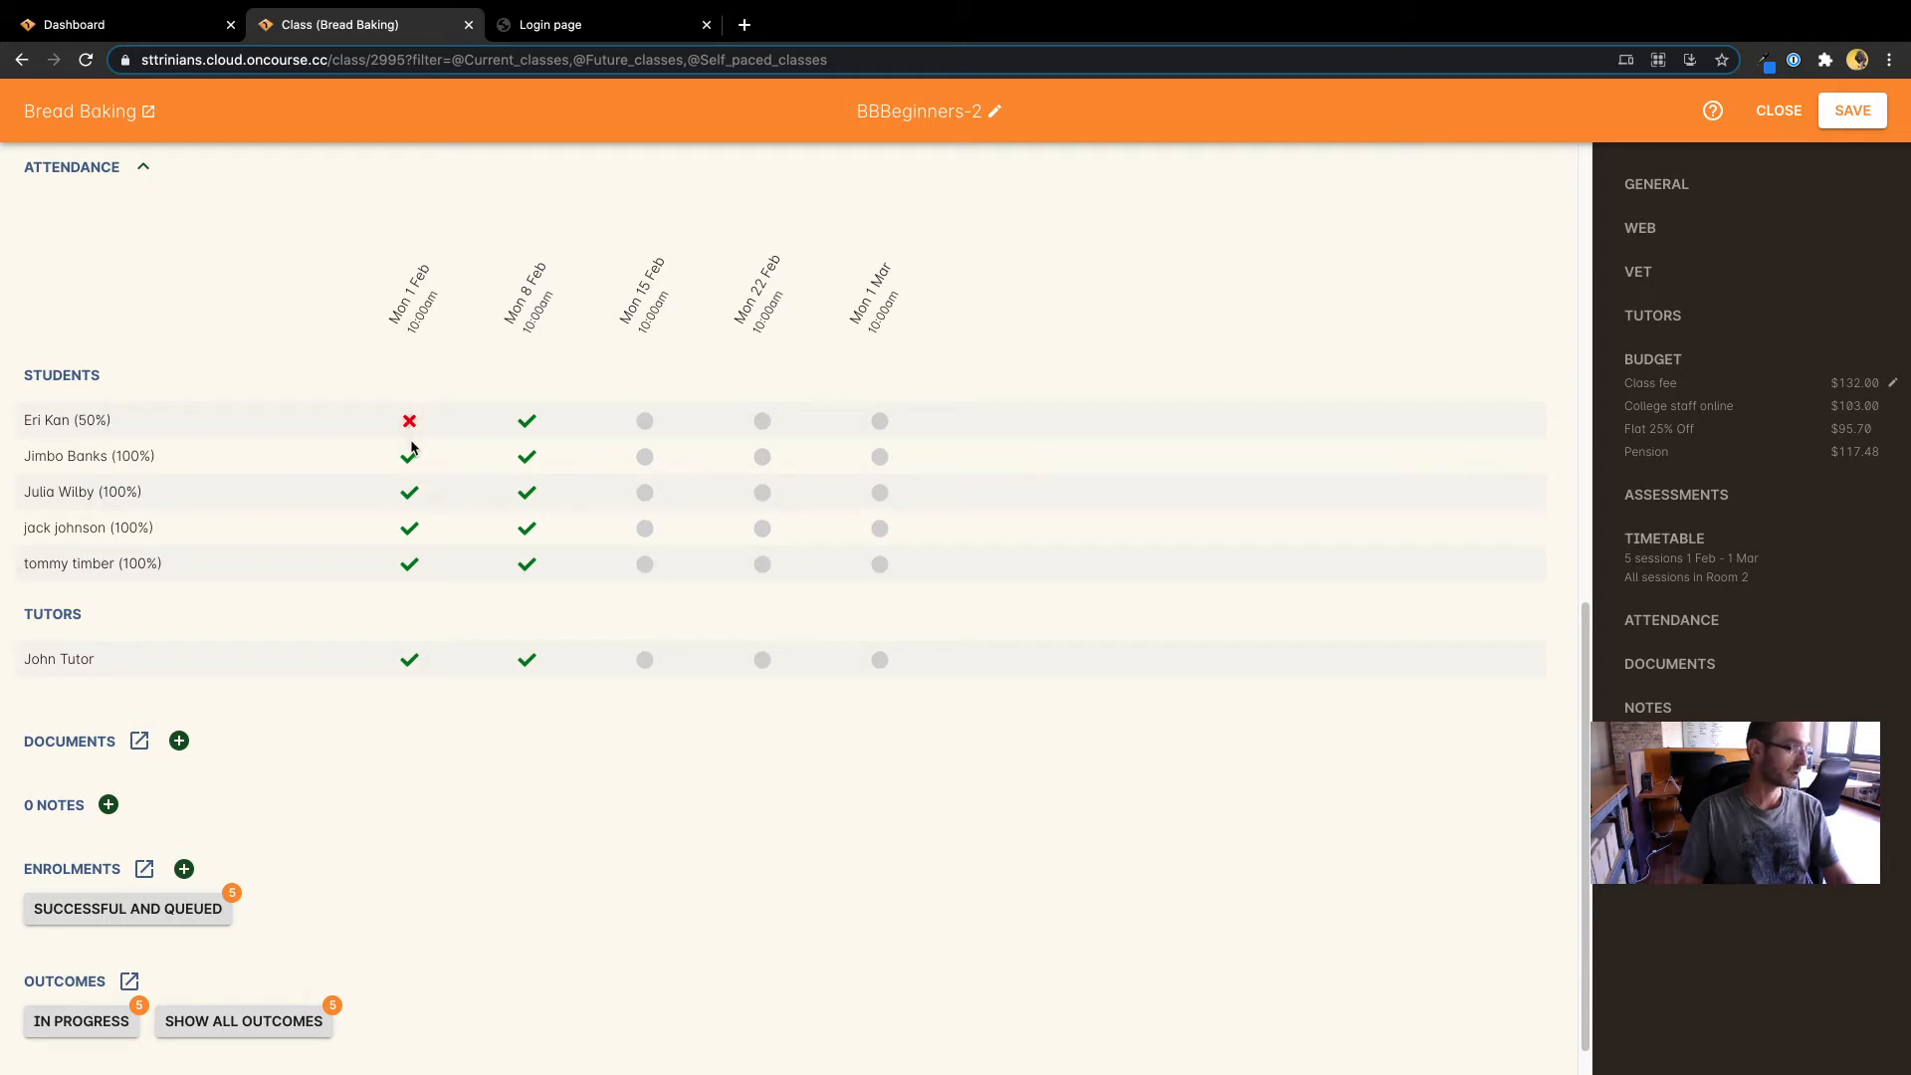
pyautogui.click(409, 433)
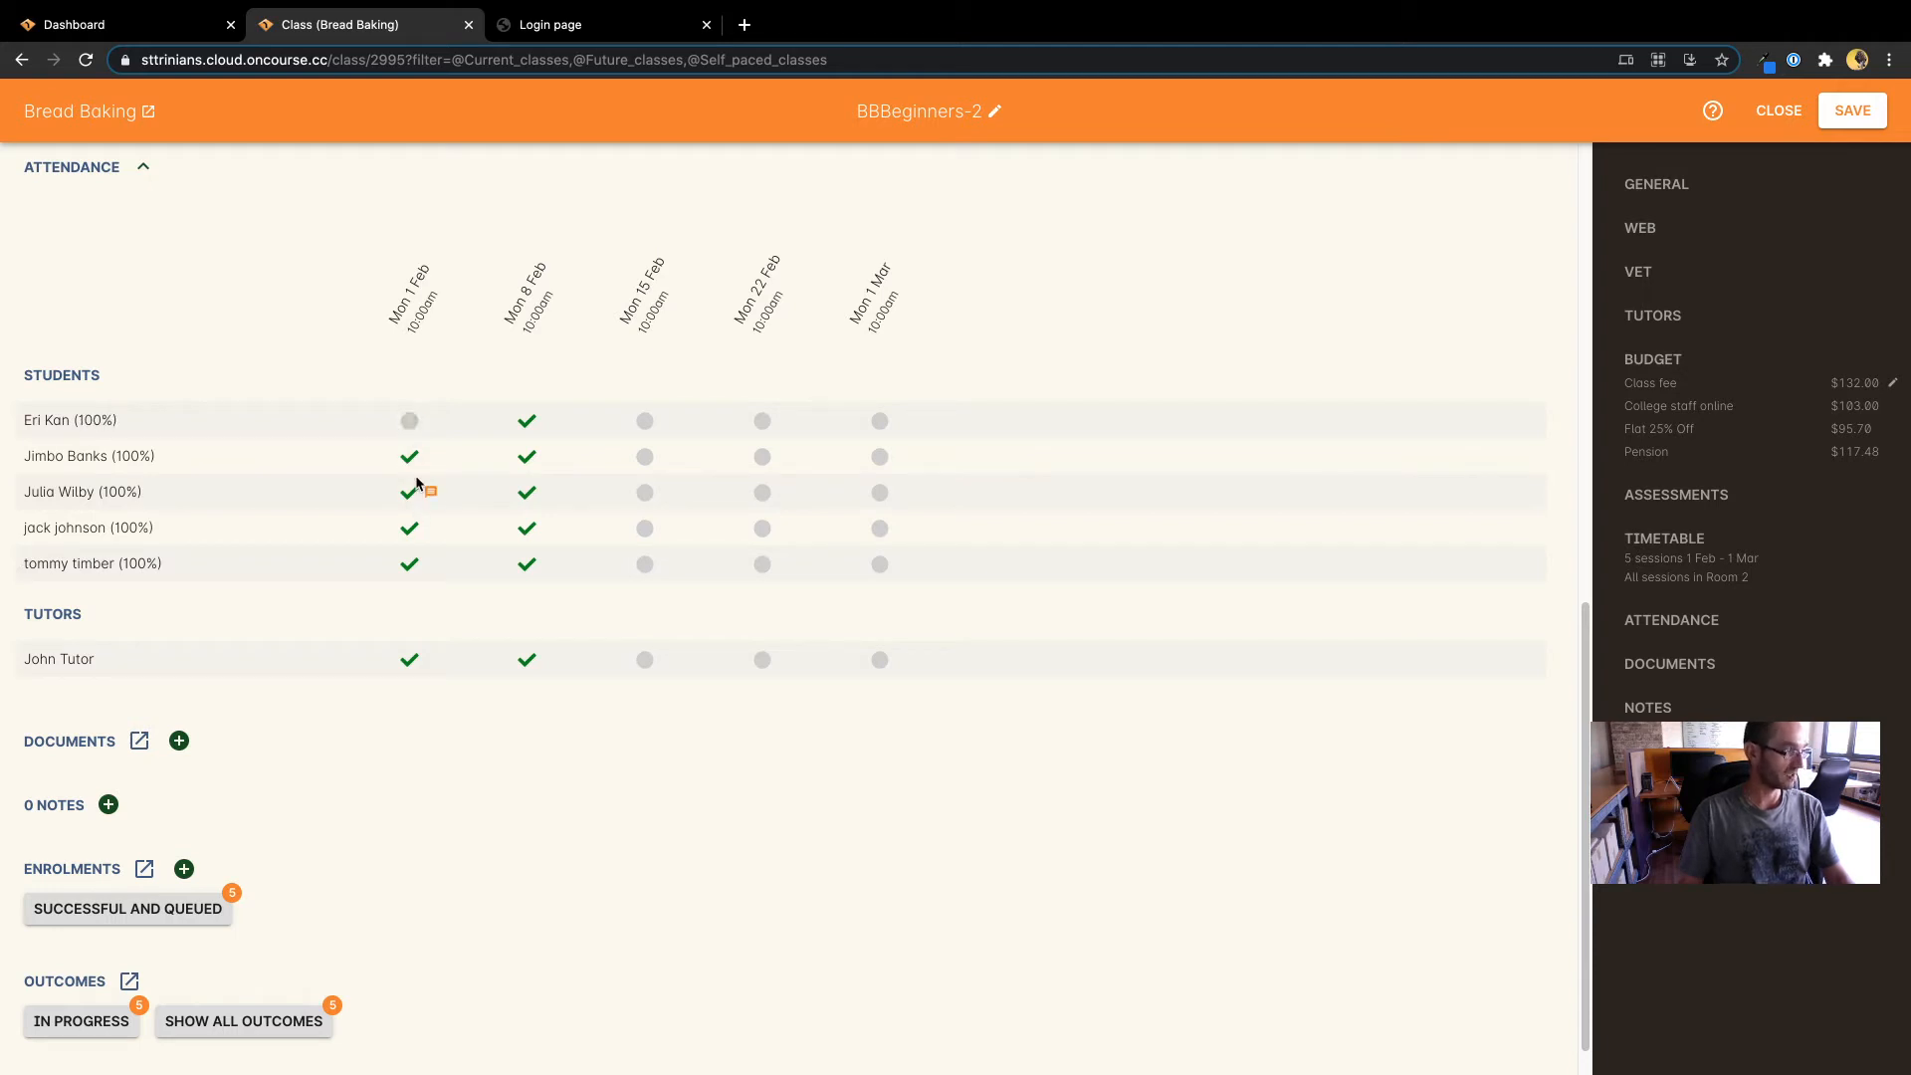
pyautogui.click(412, 423)
# Change the first student's Mon 1 Feb record to Partial attendance, attended until 01 Feb 2021 13:00:00
pyautogui.moveTo(412, 423)
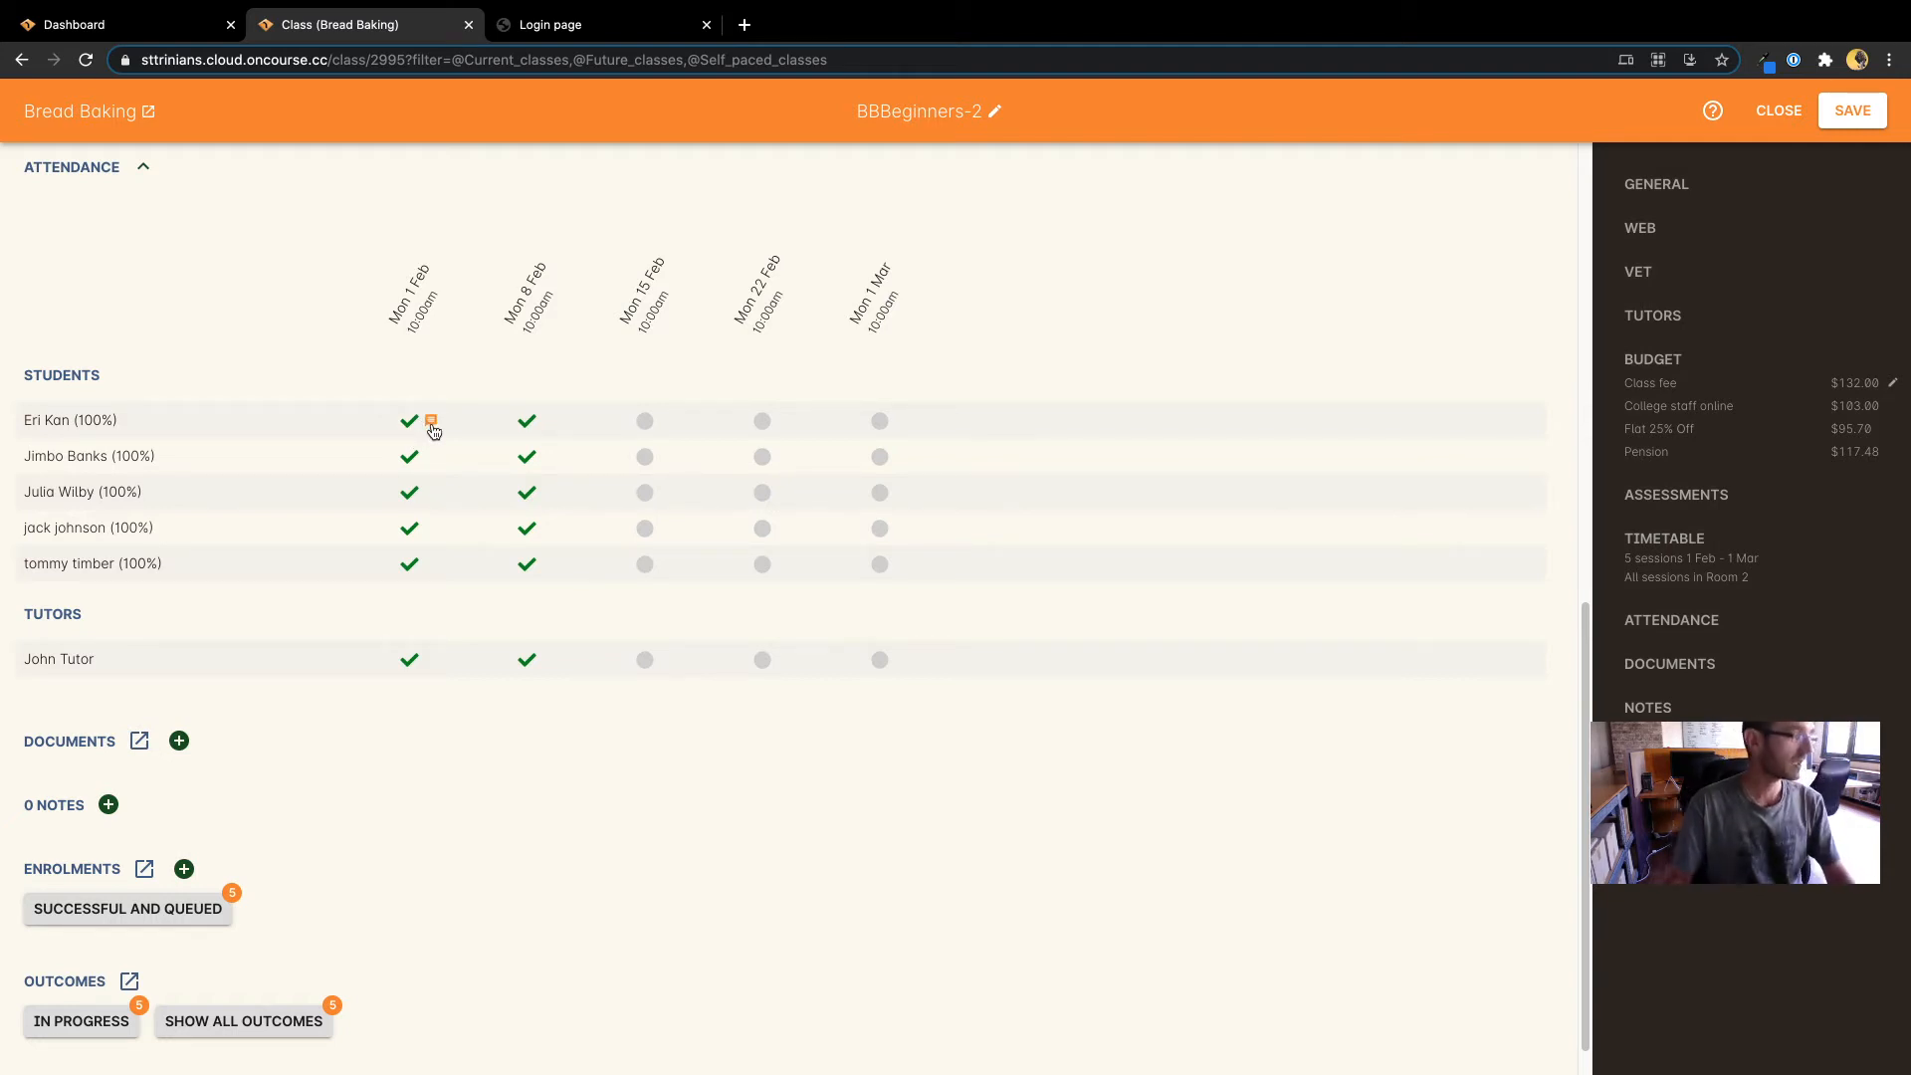
pyautogui.click(431, 425)
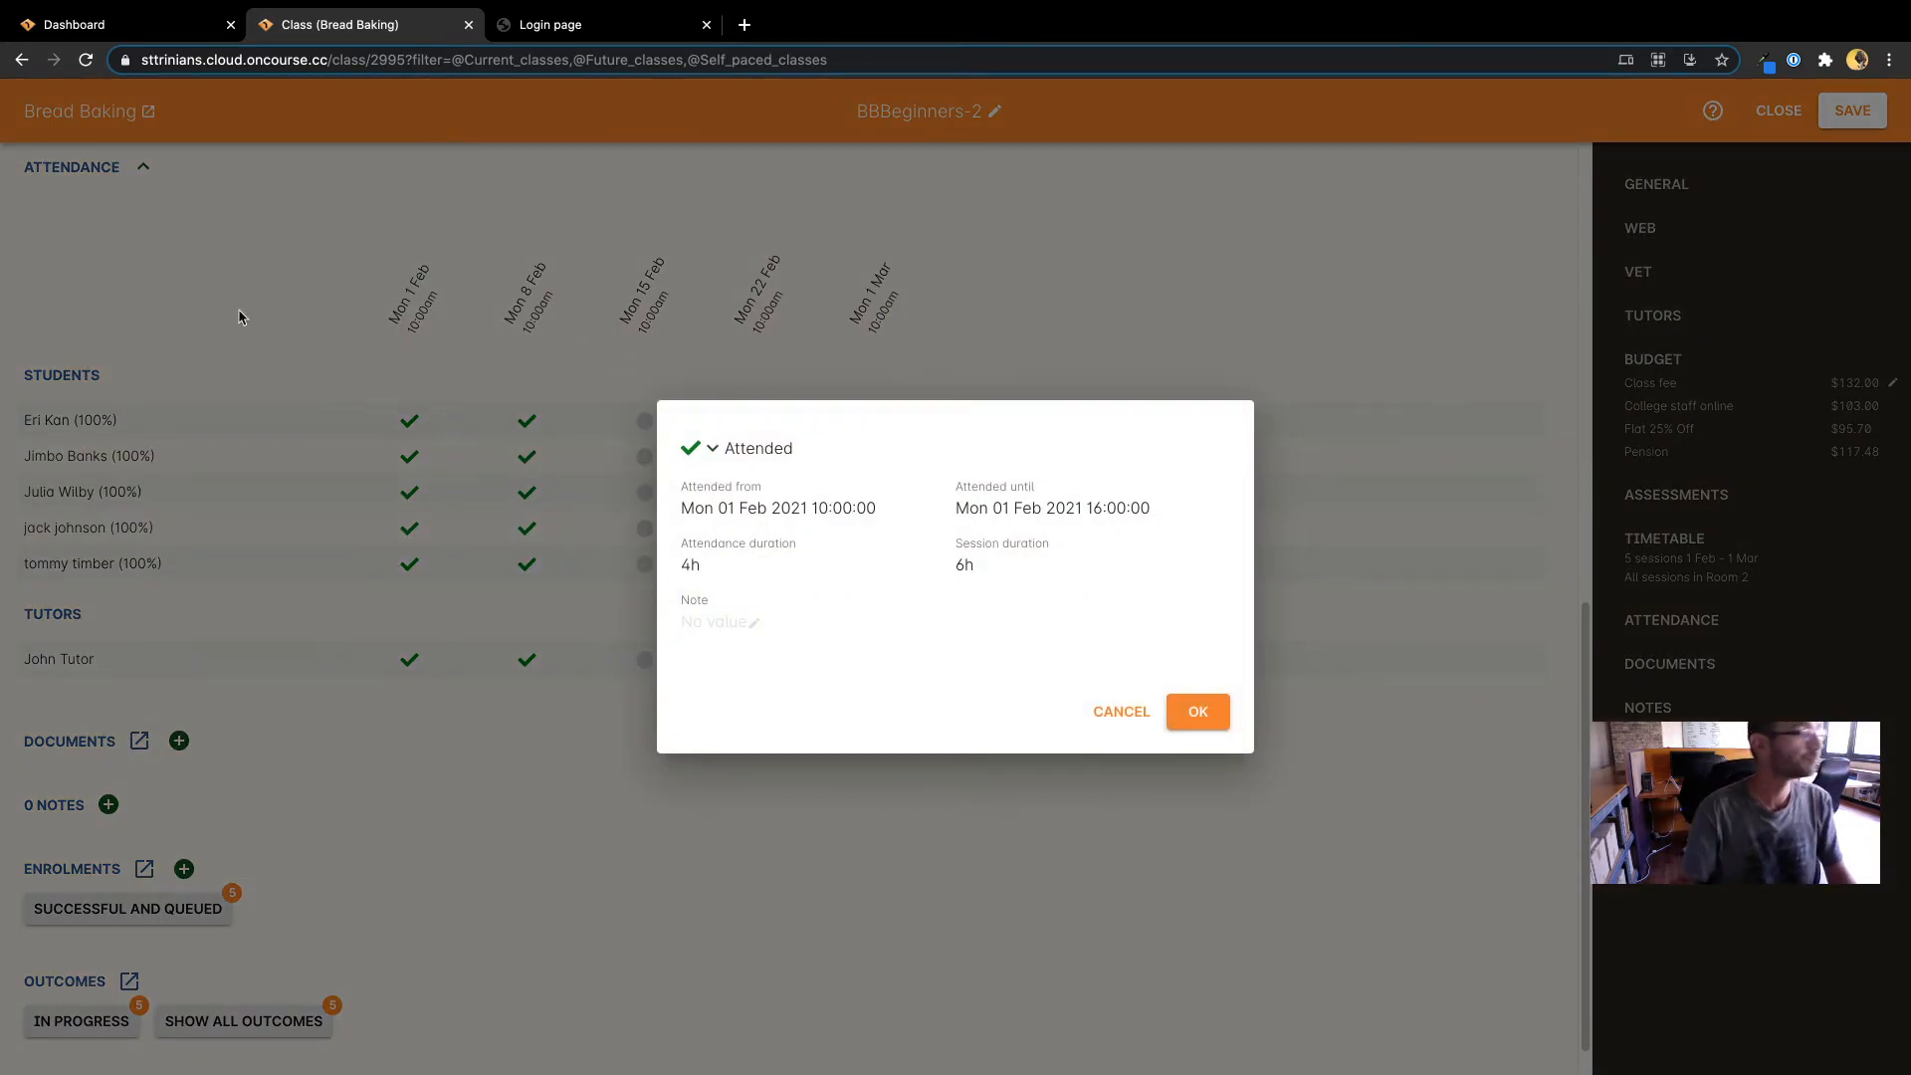
pyautogui.click(712, 452)
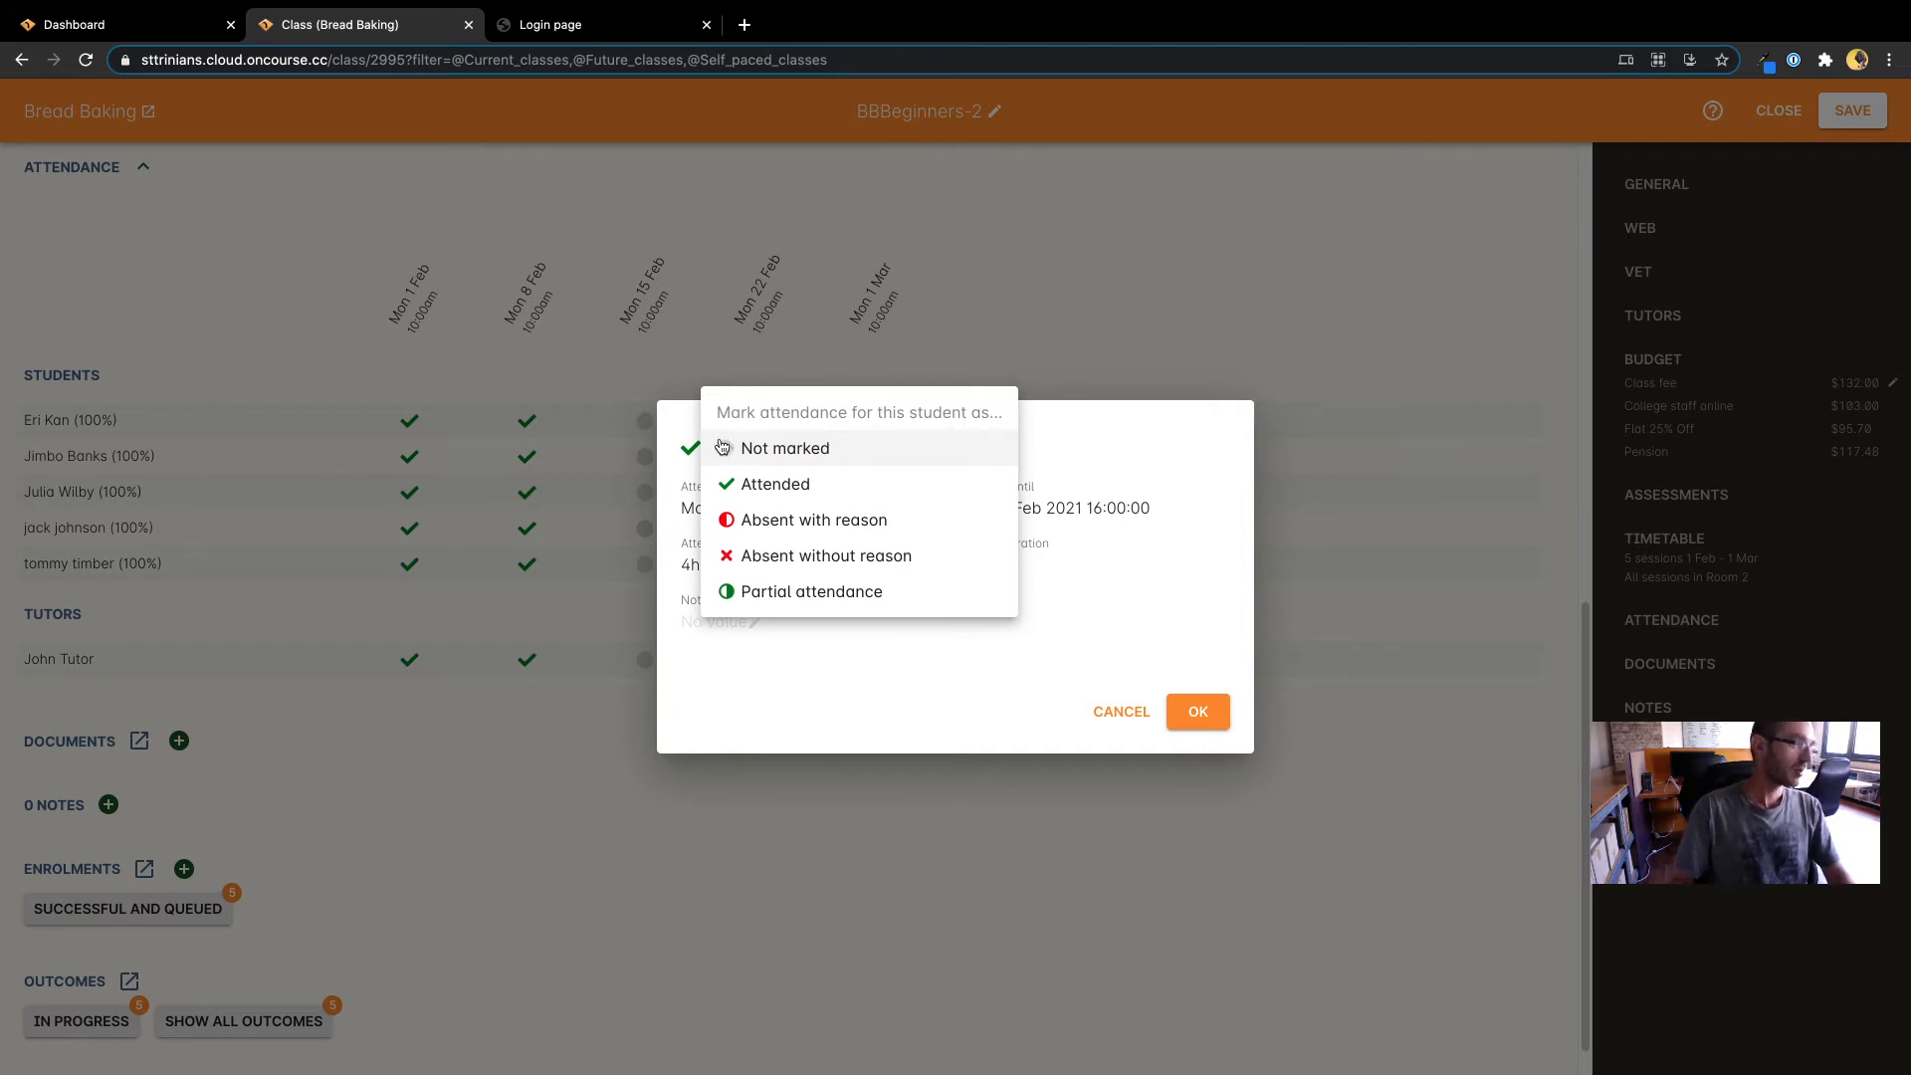
pyautogui.click(804, 591)
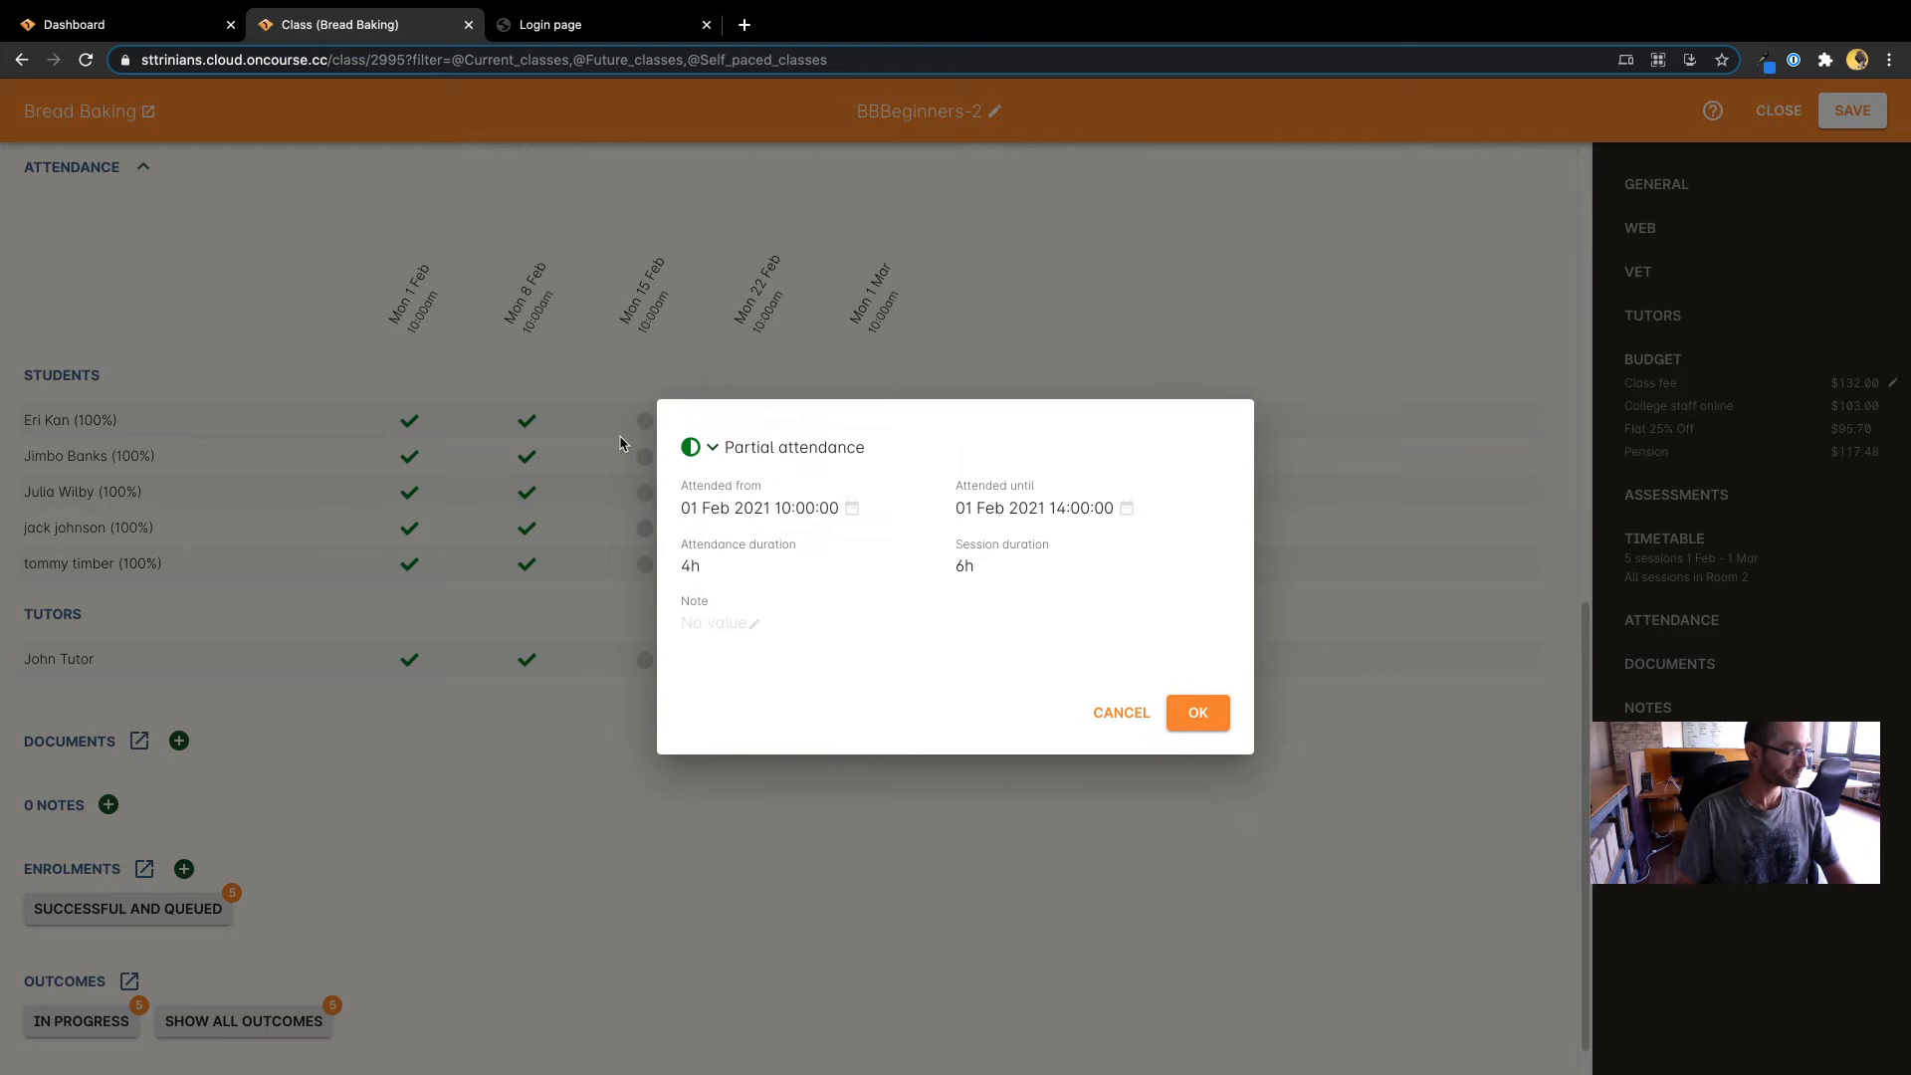
pyautogui.click(1055, 507)
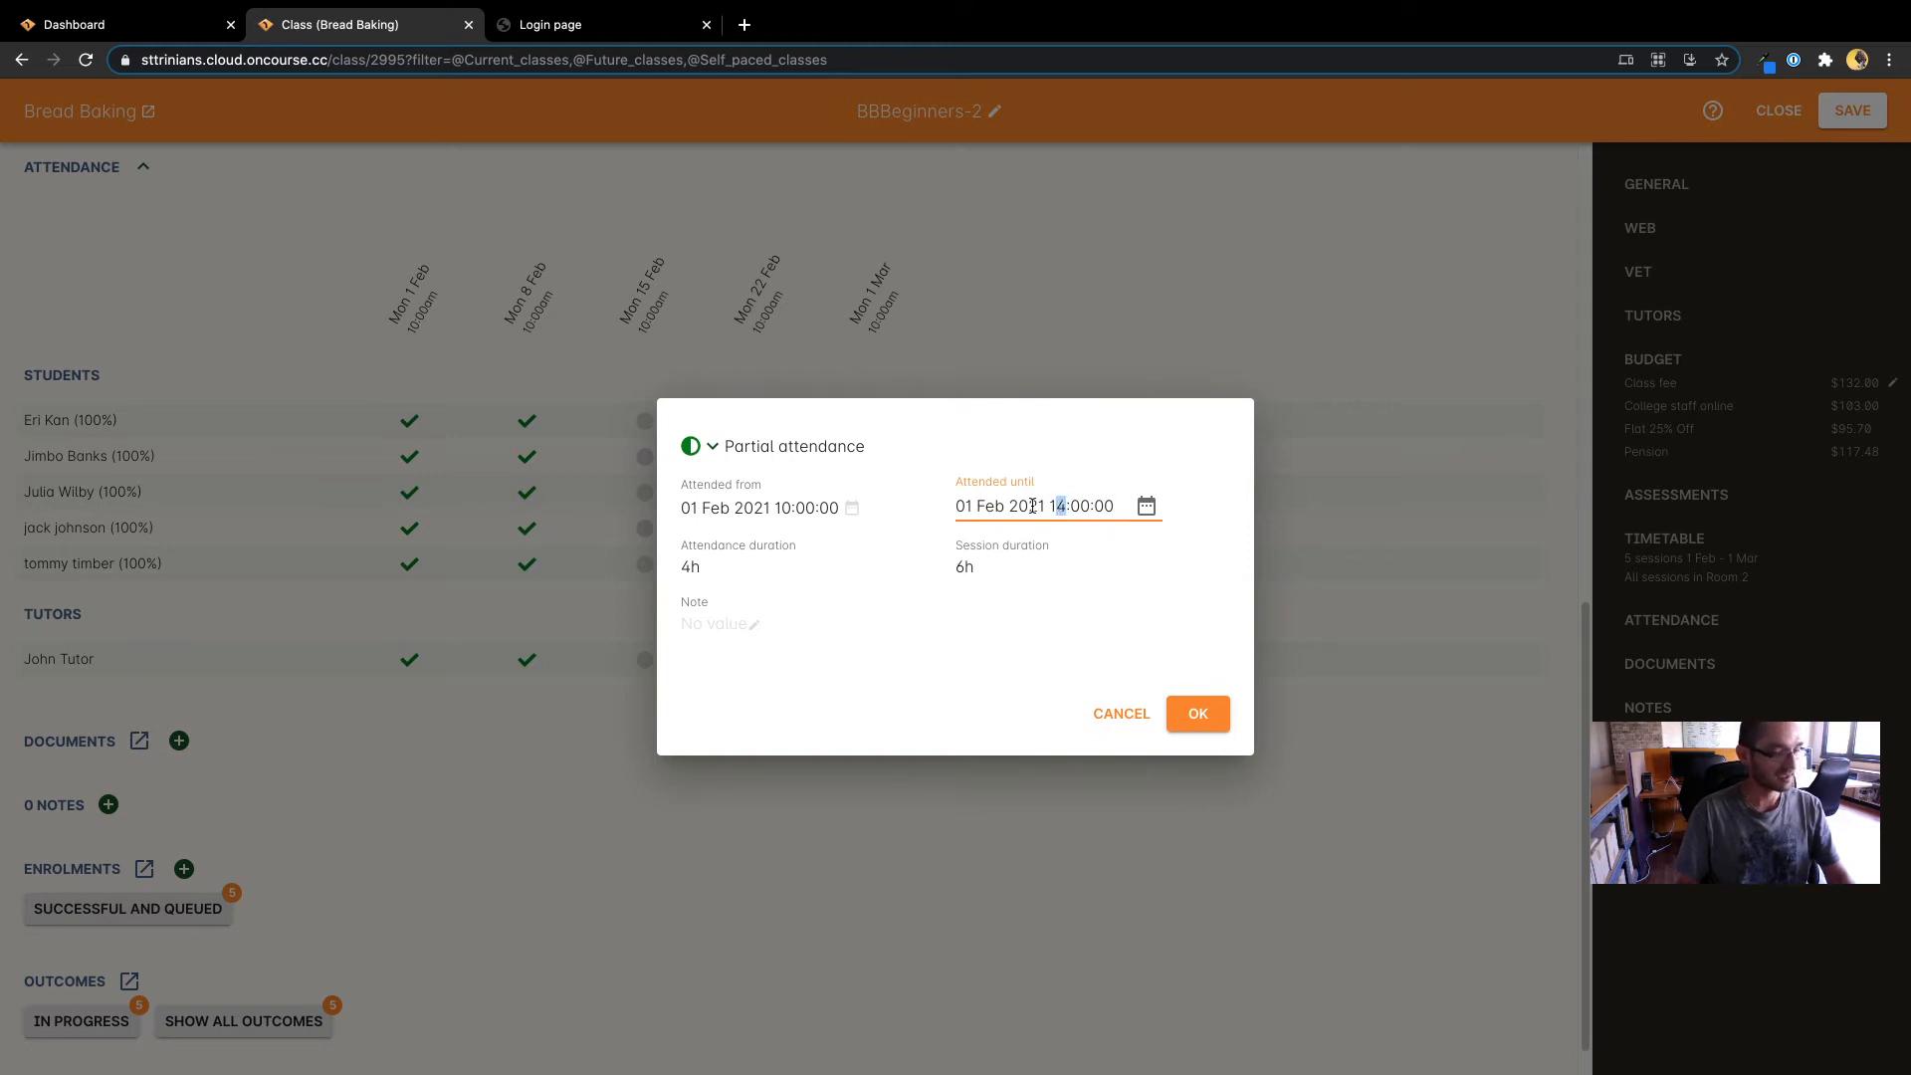
pyautogui.click(922, 585)
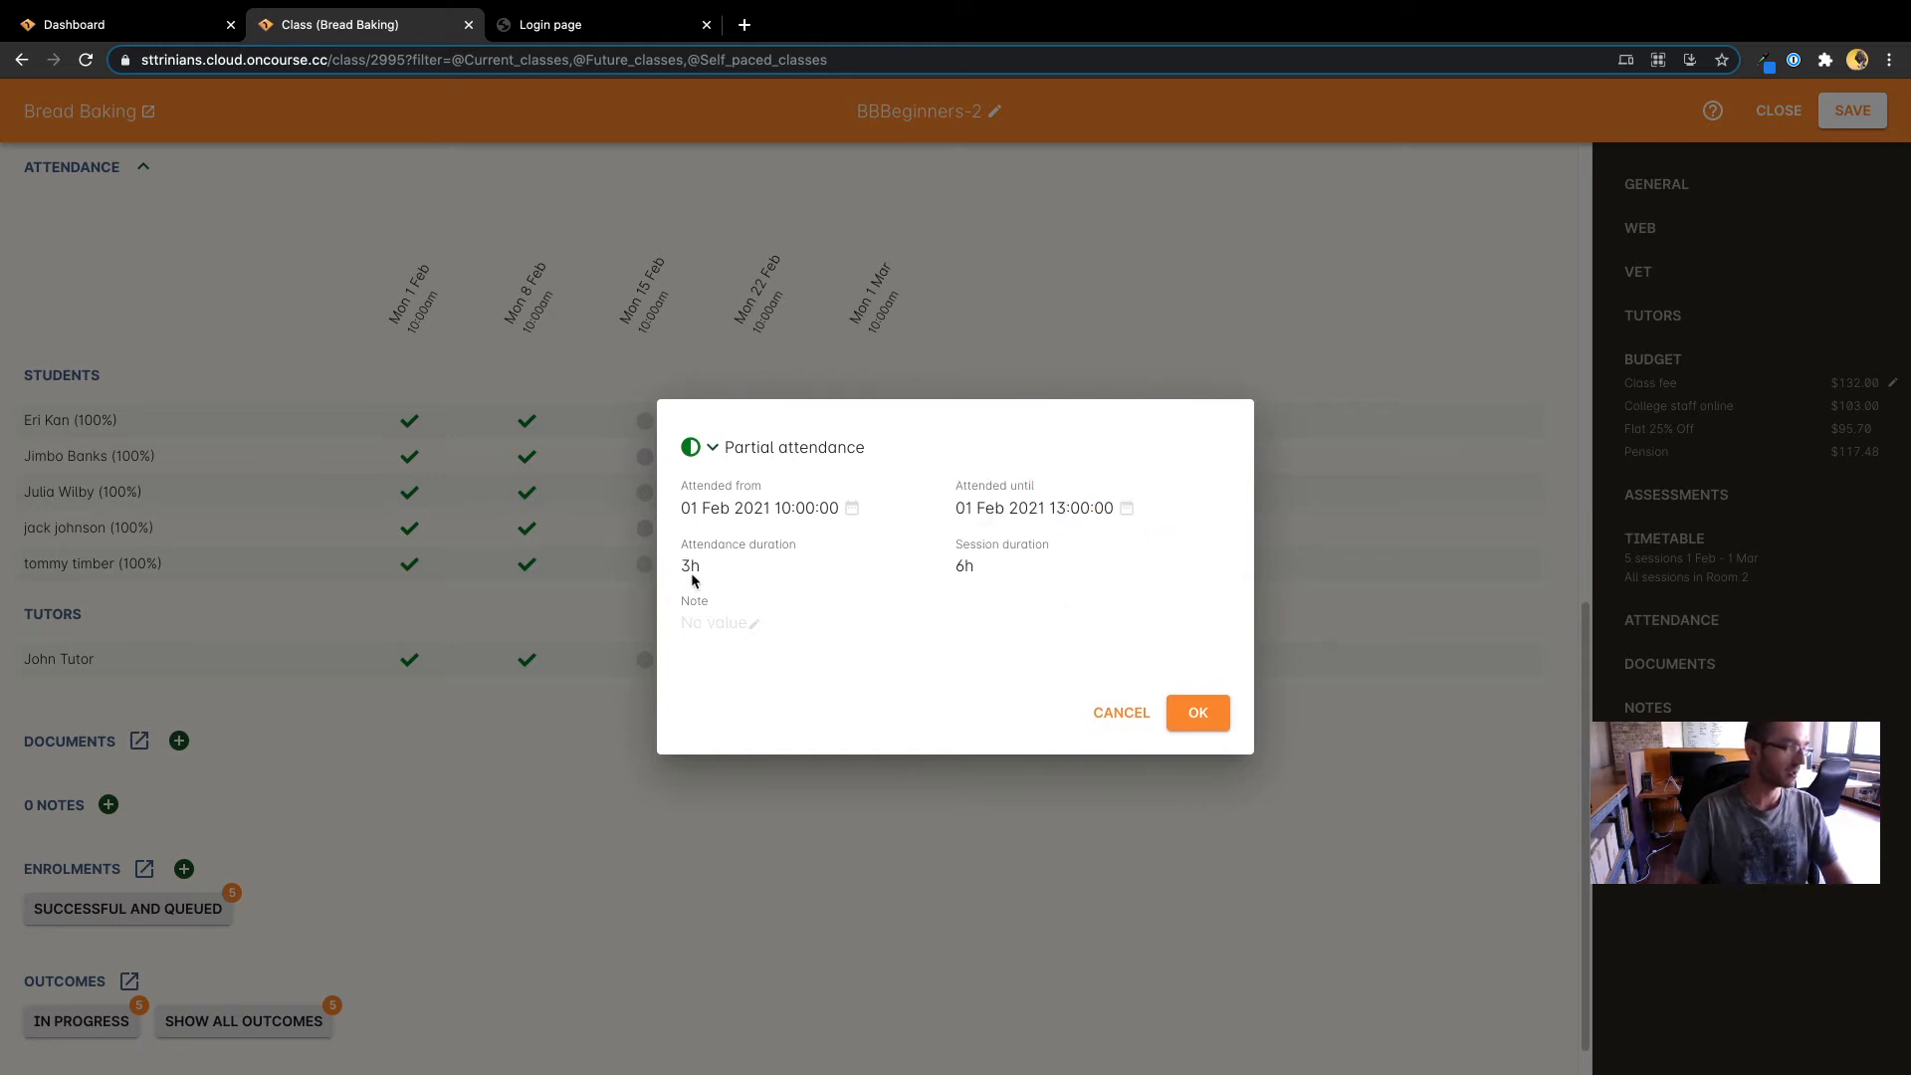
# Add the note "Student was sick" to the partial attendance record and accept the record
pyautogui.click(733, 624)
pyautogui.write('Stu')
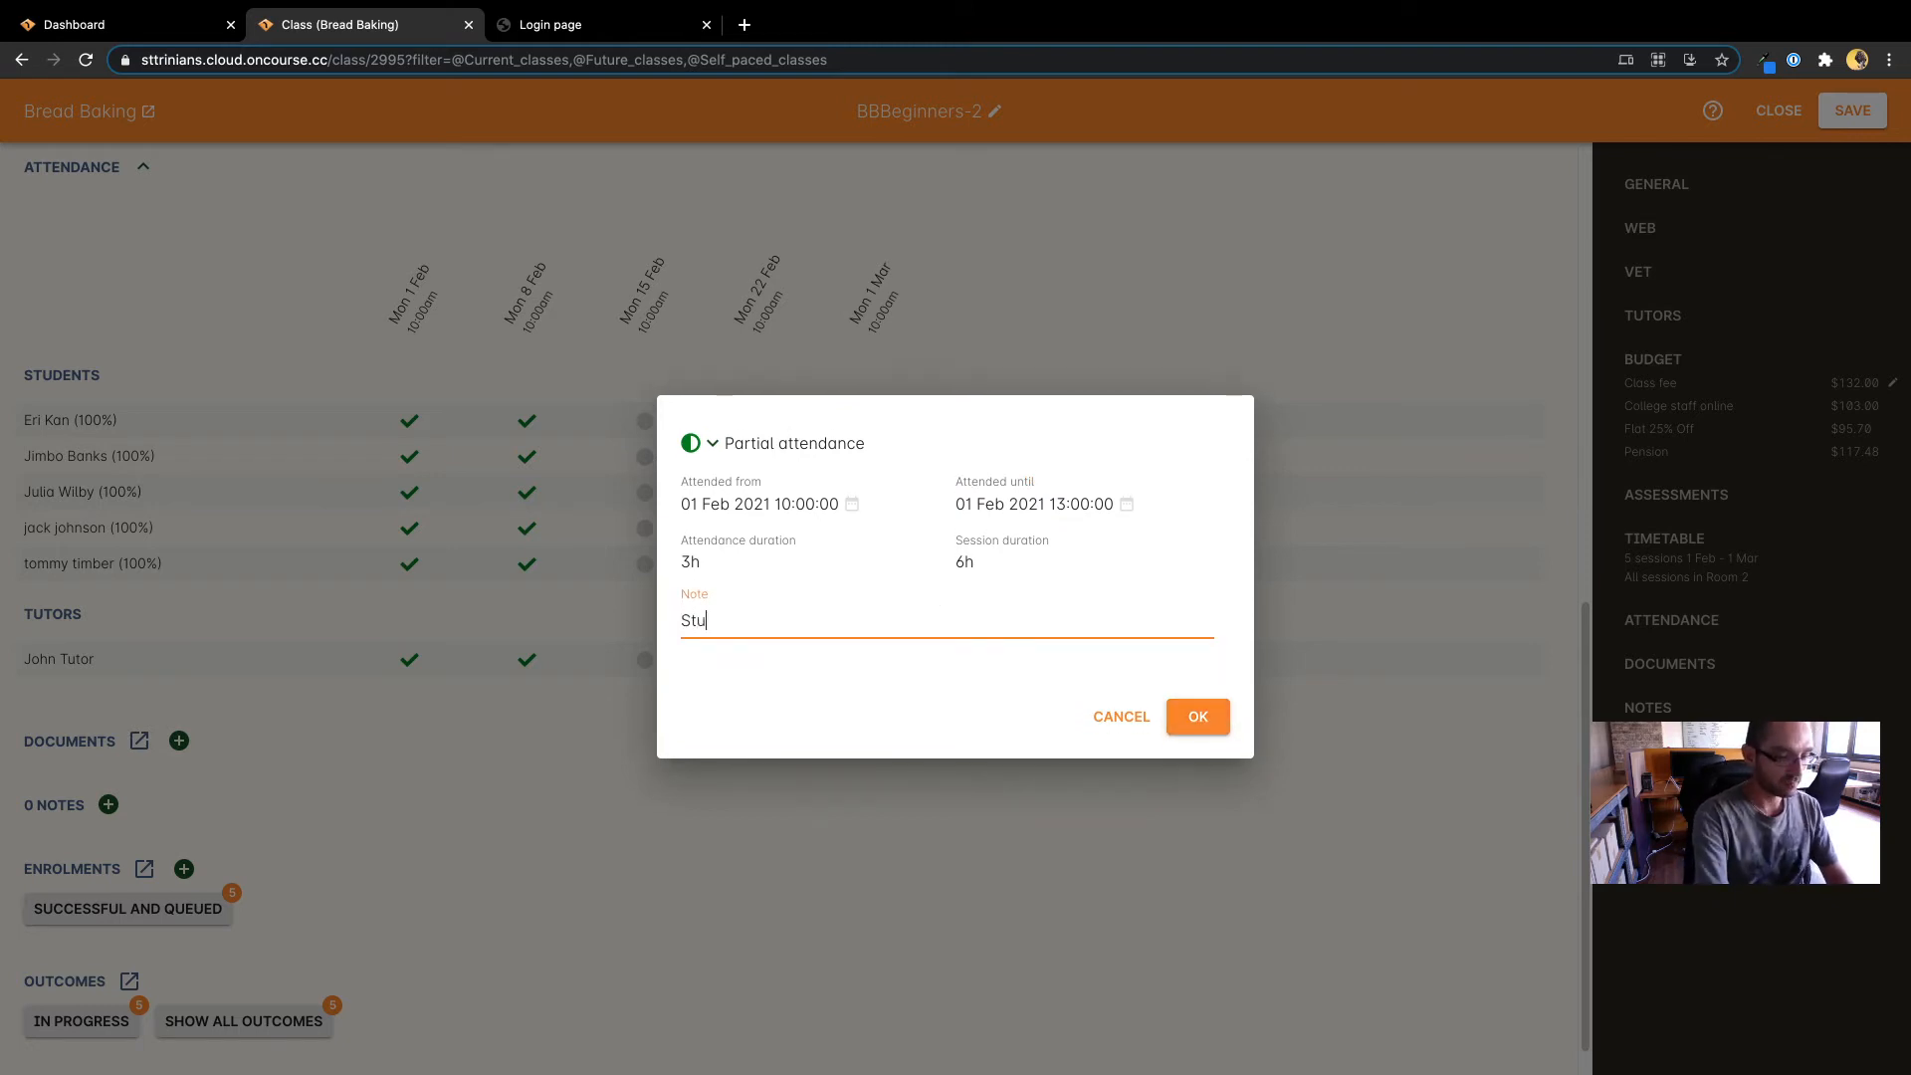
pyautogui.write('dent was sick')
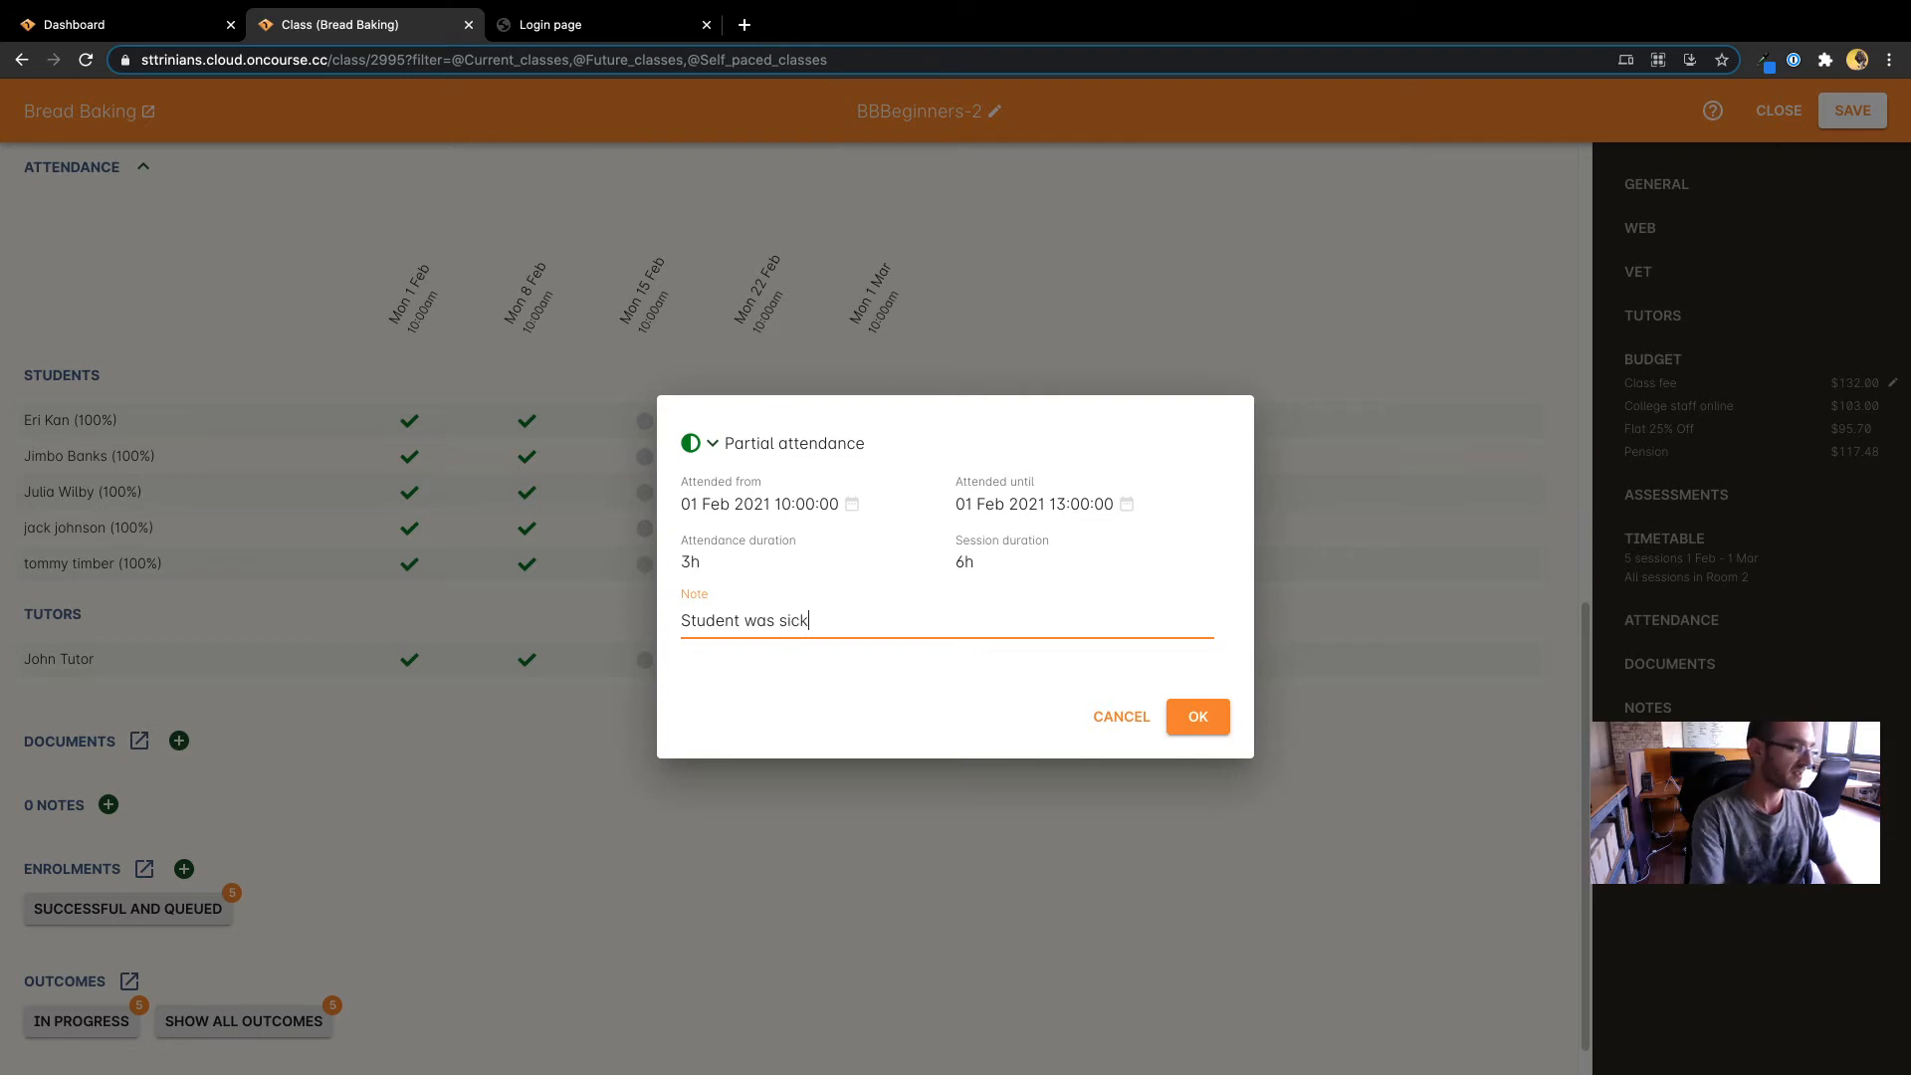
pyautogui.click(1199, 719)
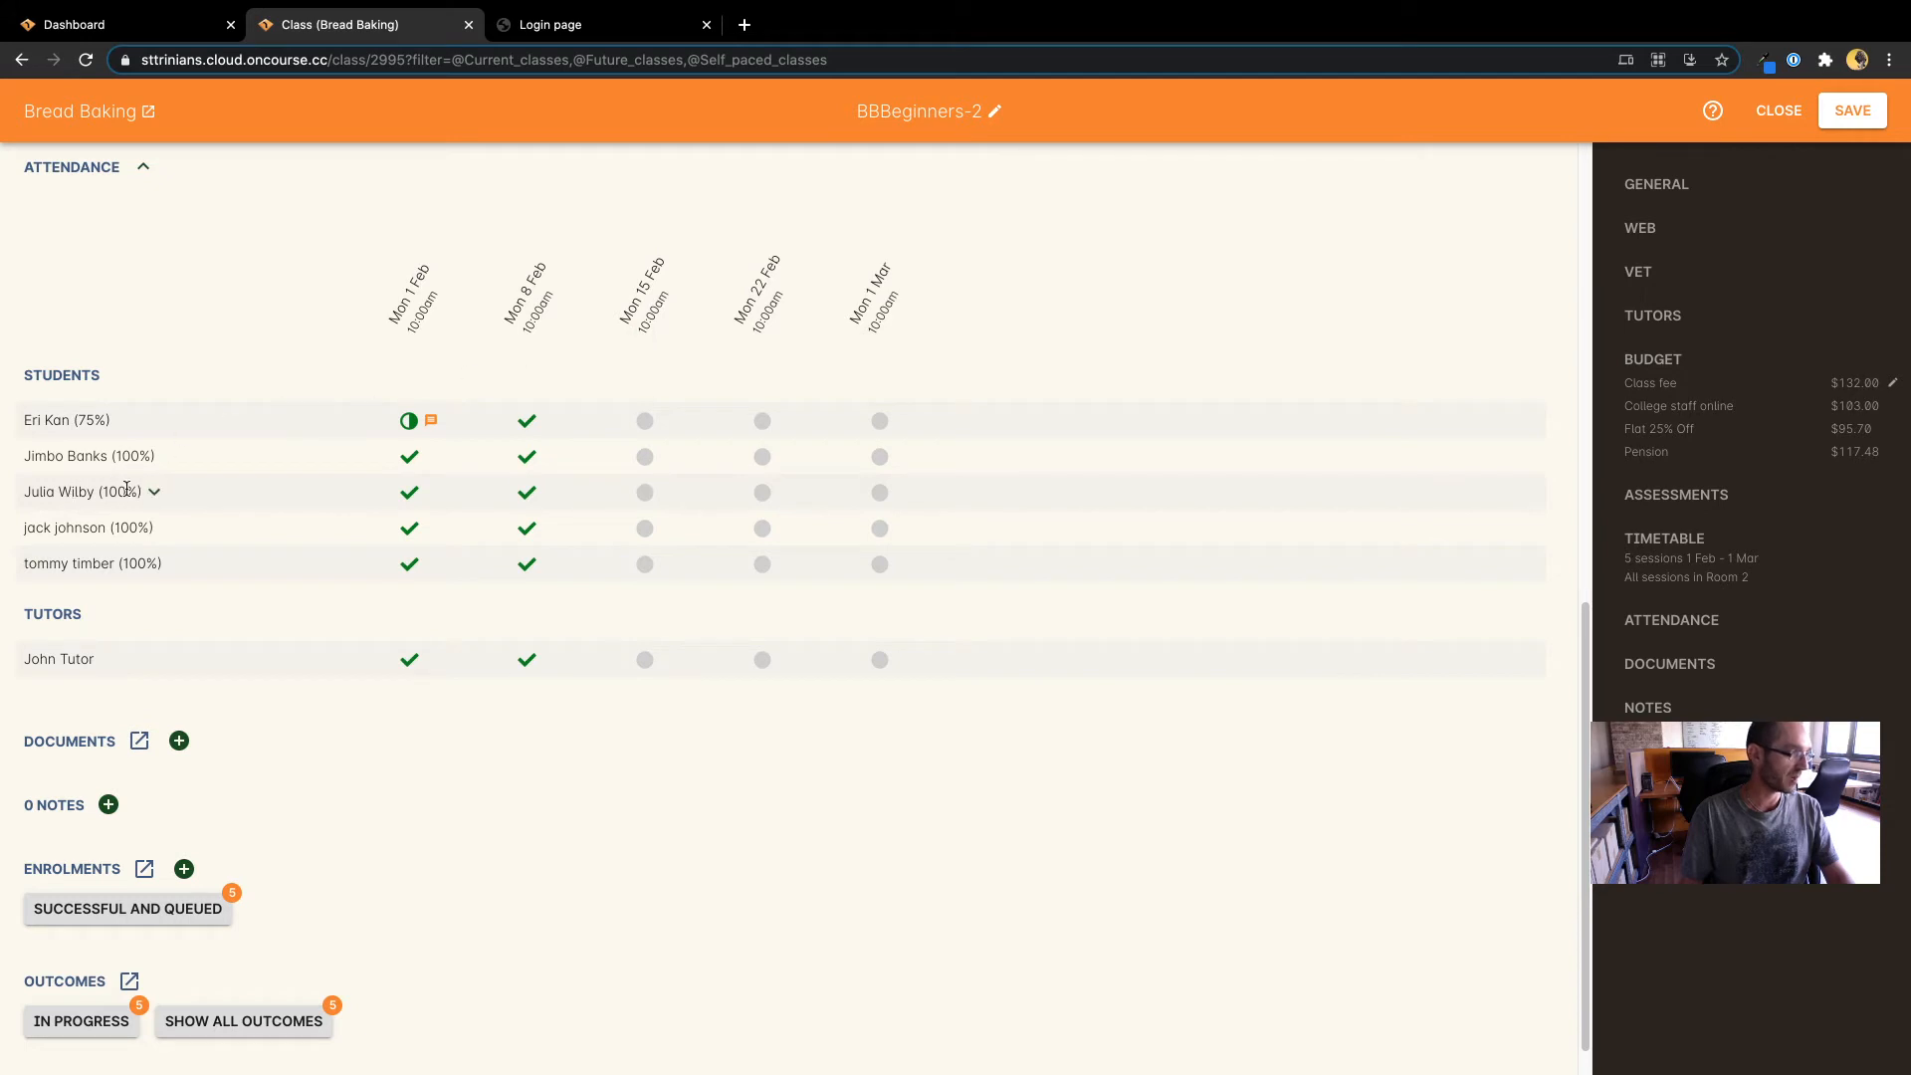
# Bulk-mark all students Attended for 15 Feb, 22 Feb and 1 Mar, and set all the tutor's sessions to Confirmed for payroll
pyautogui.click(640, 341)
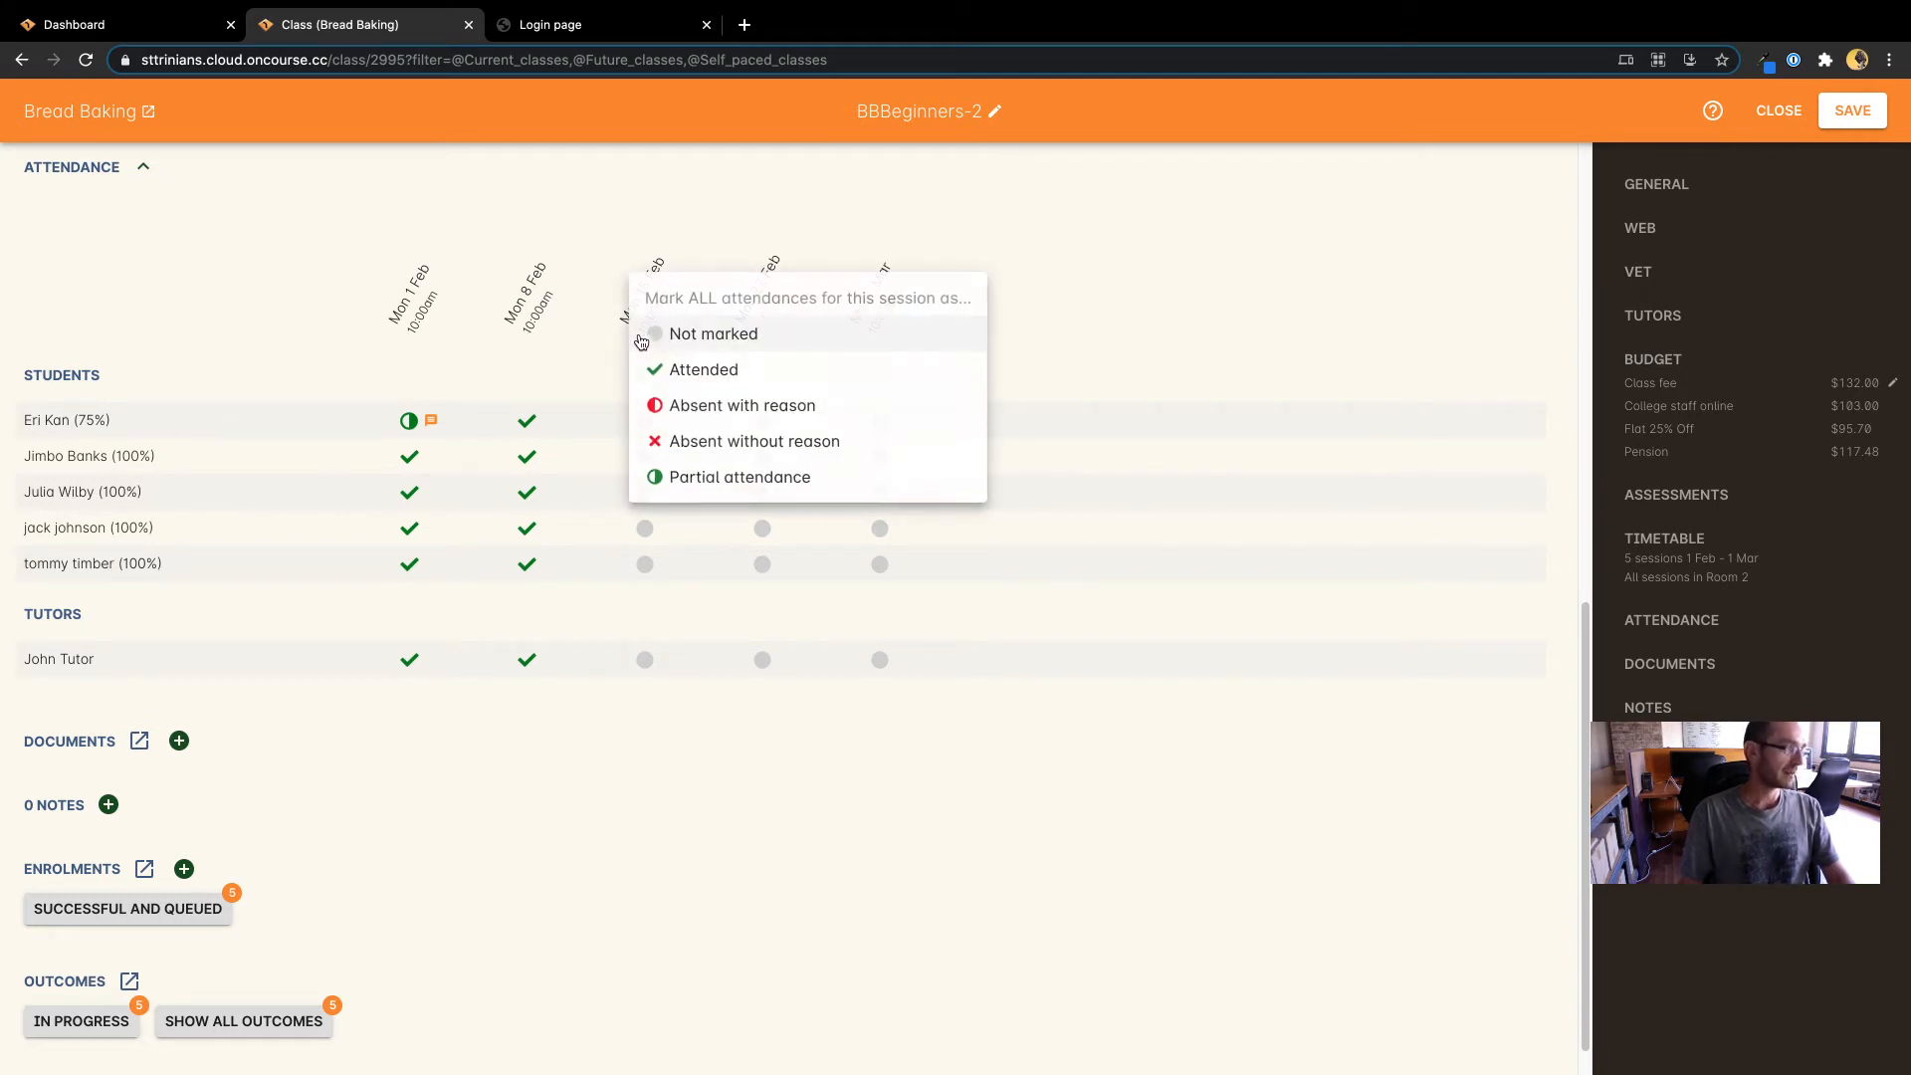
pyautogui.click(694, 369)
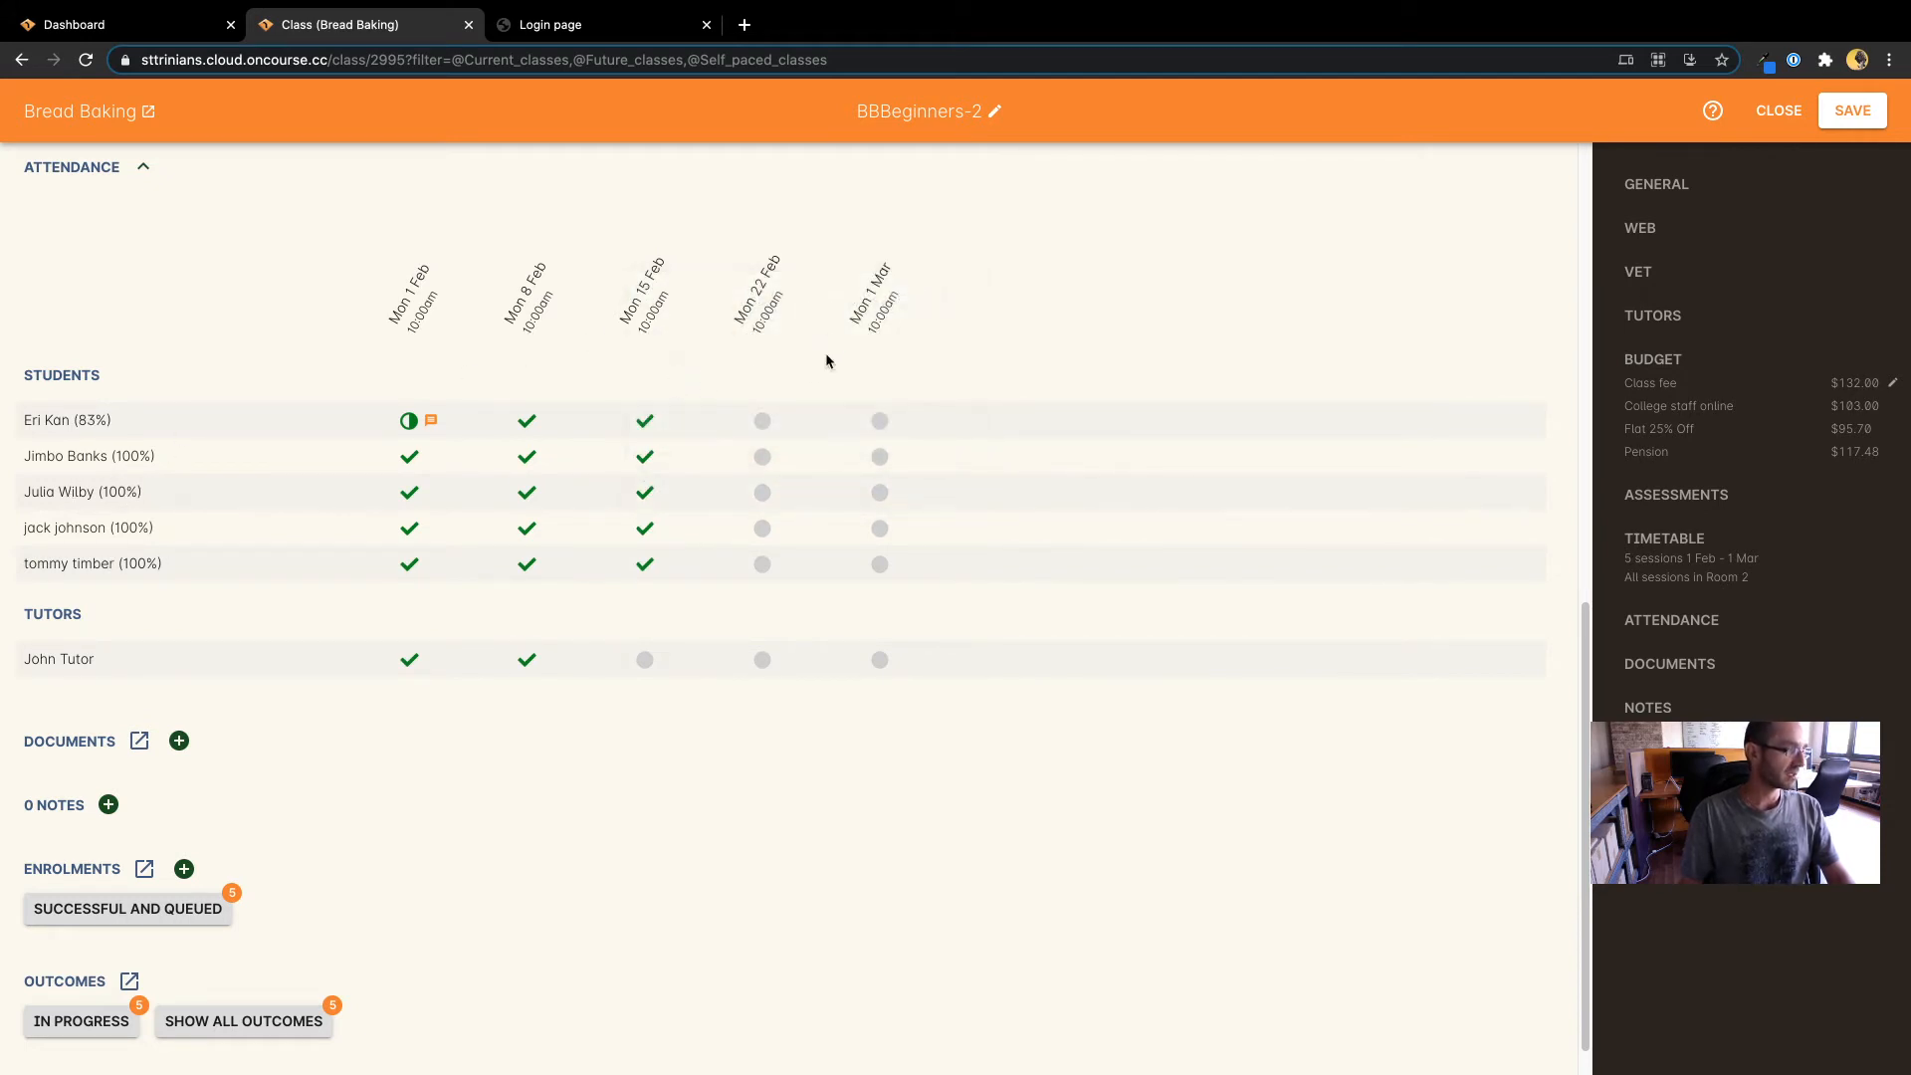
pyautogui.click(748, 339)
pyautogui.click(791, 370)
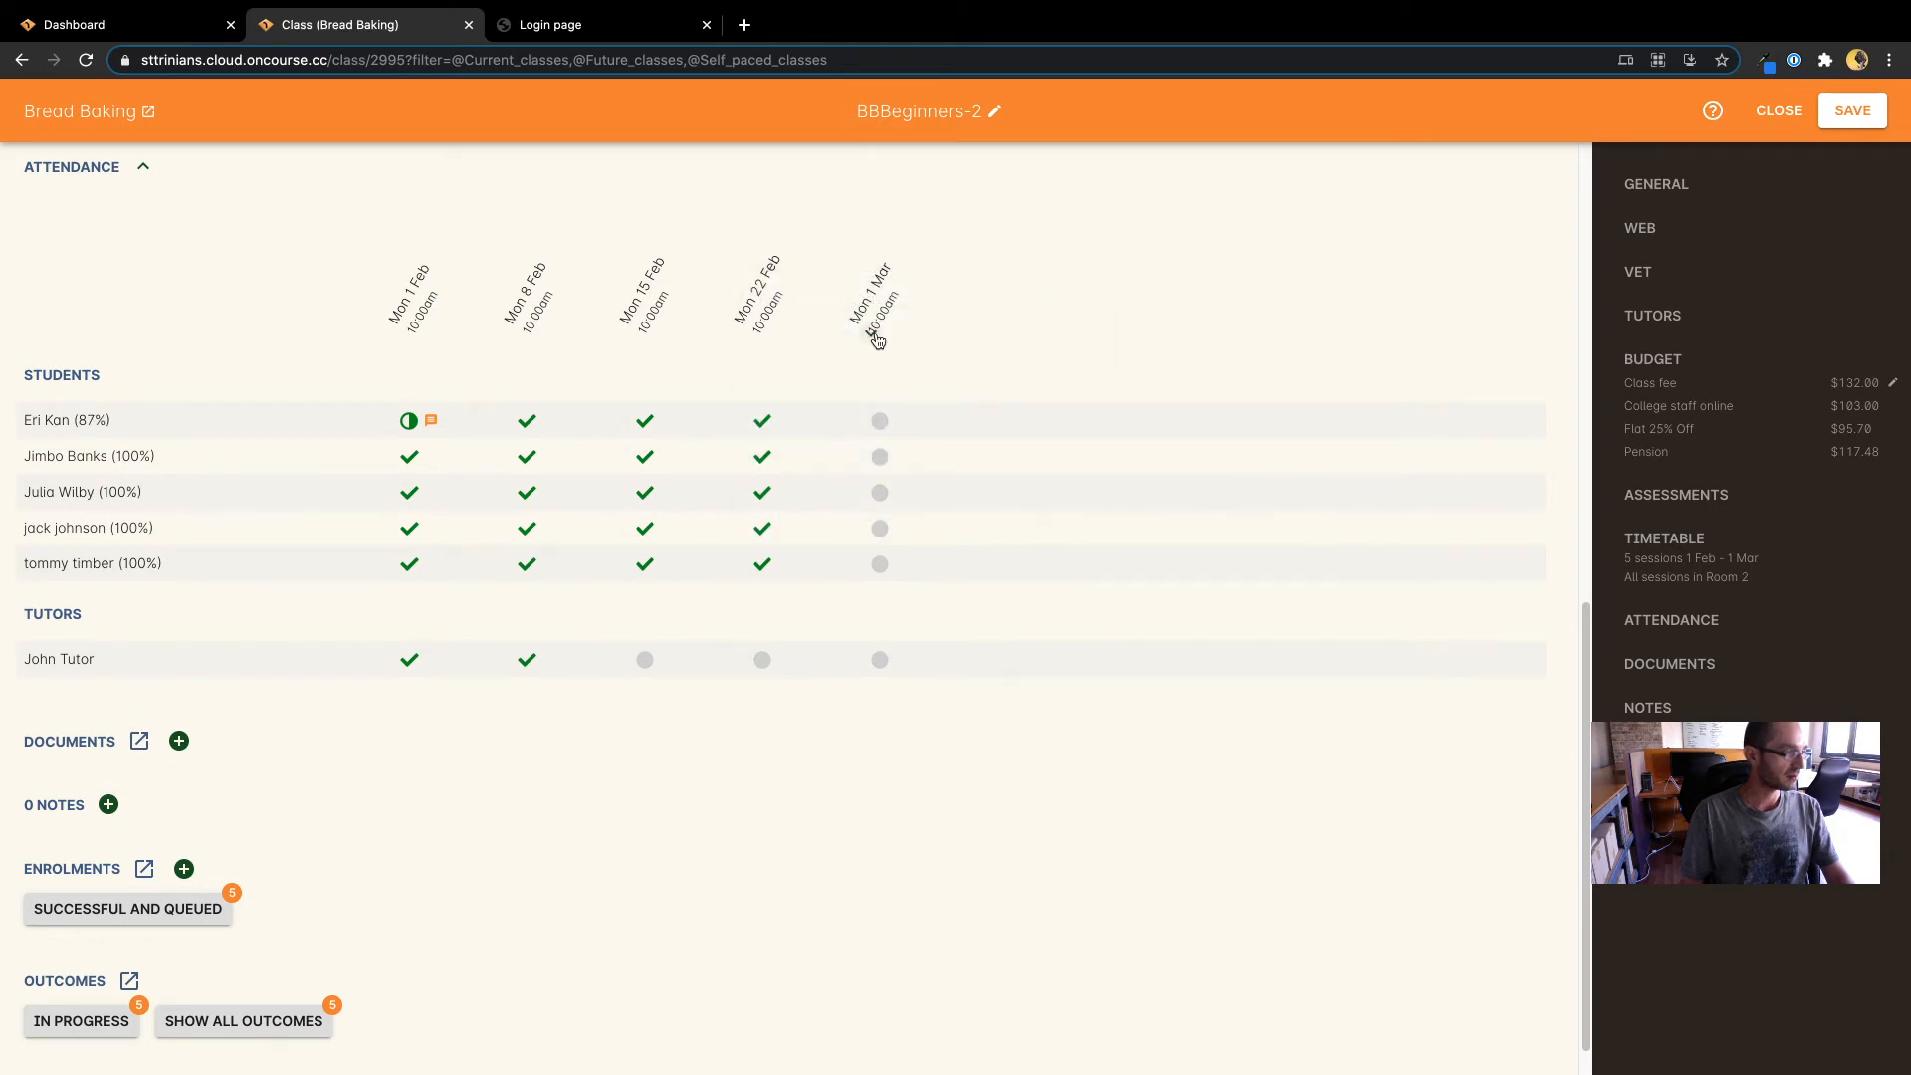
pyautogui.click(874, 342)
pyautogui.click(888, 368)
pyautogui.click(107, 665)
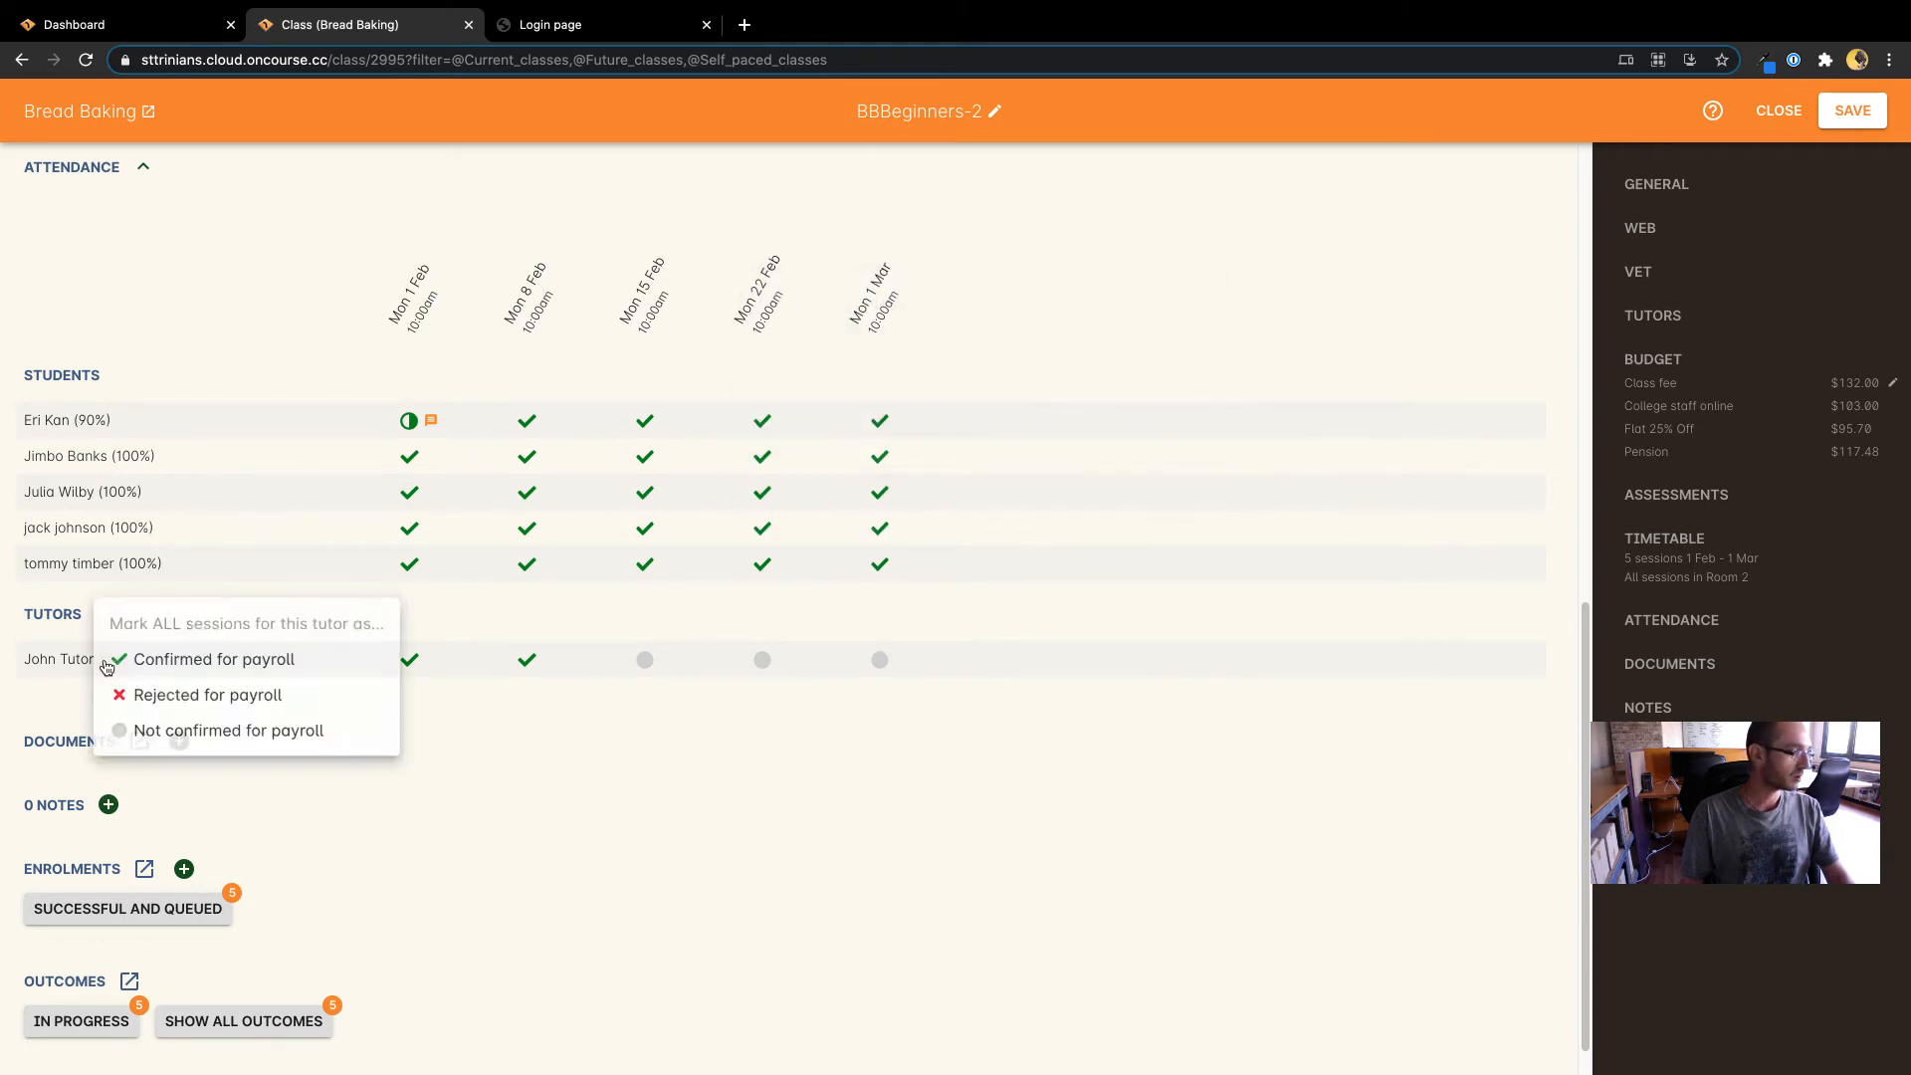
pyautogui.click(204, 660)
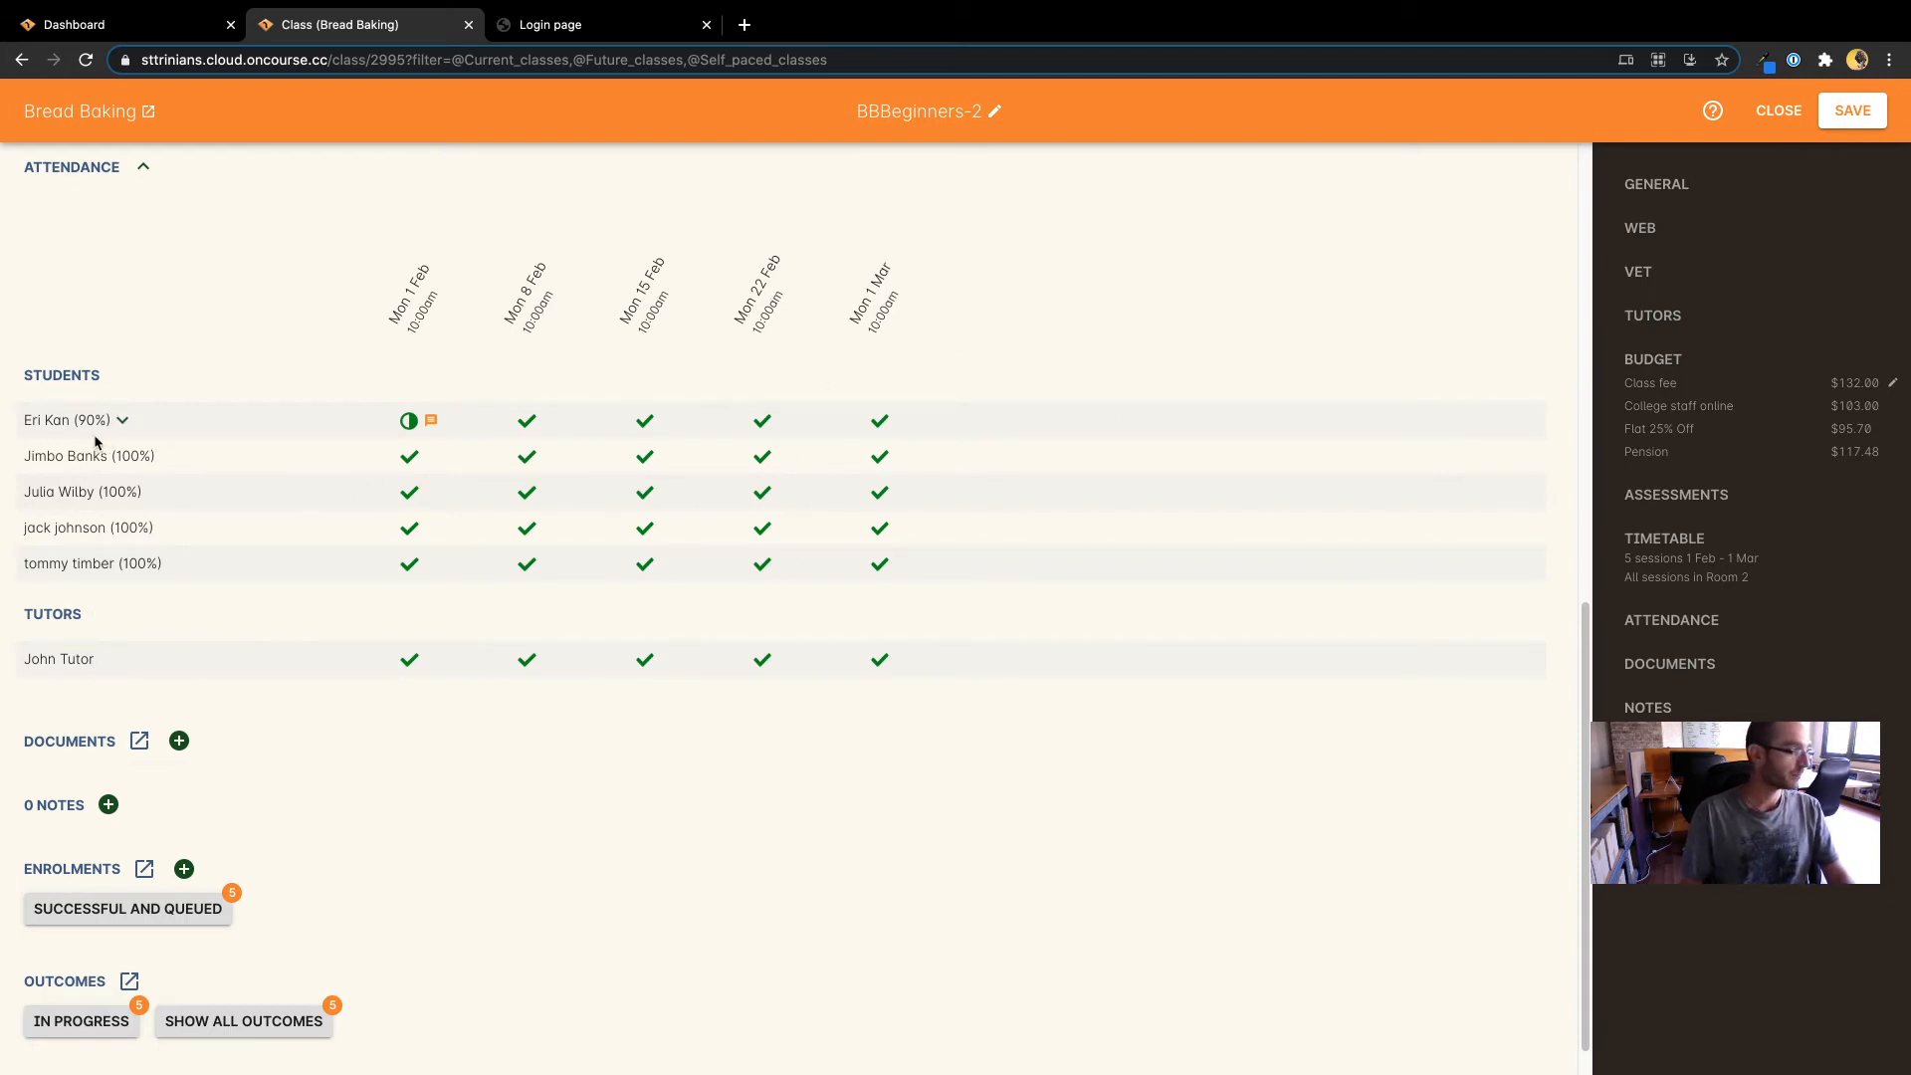
# Reset all the first student's sessions to Not marked and delete the note on the Mon 1 Feb record
pyautogui.click(122, 420)
pyautogui.click(204, 418)
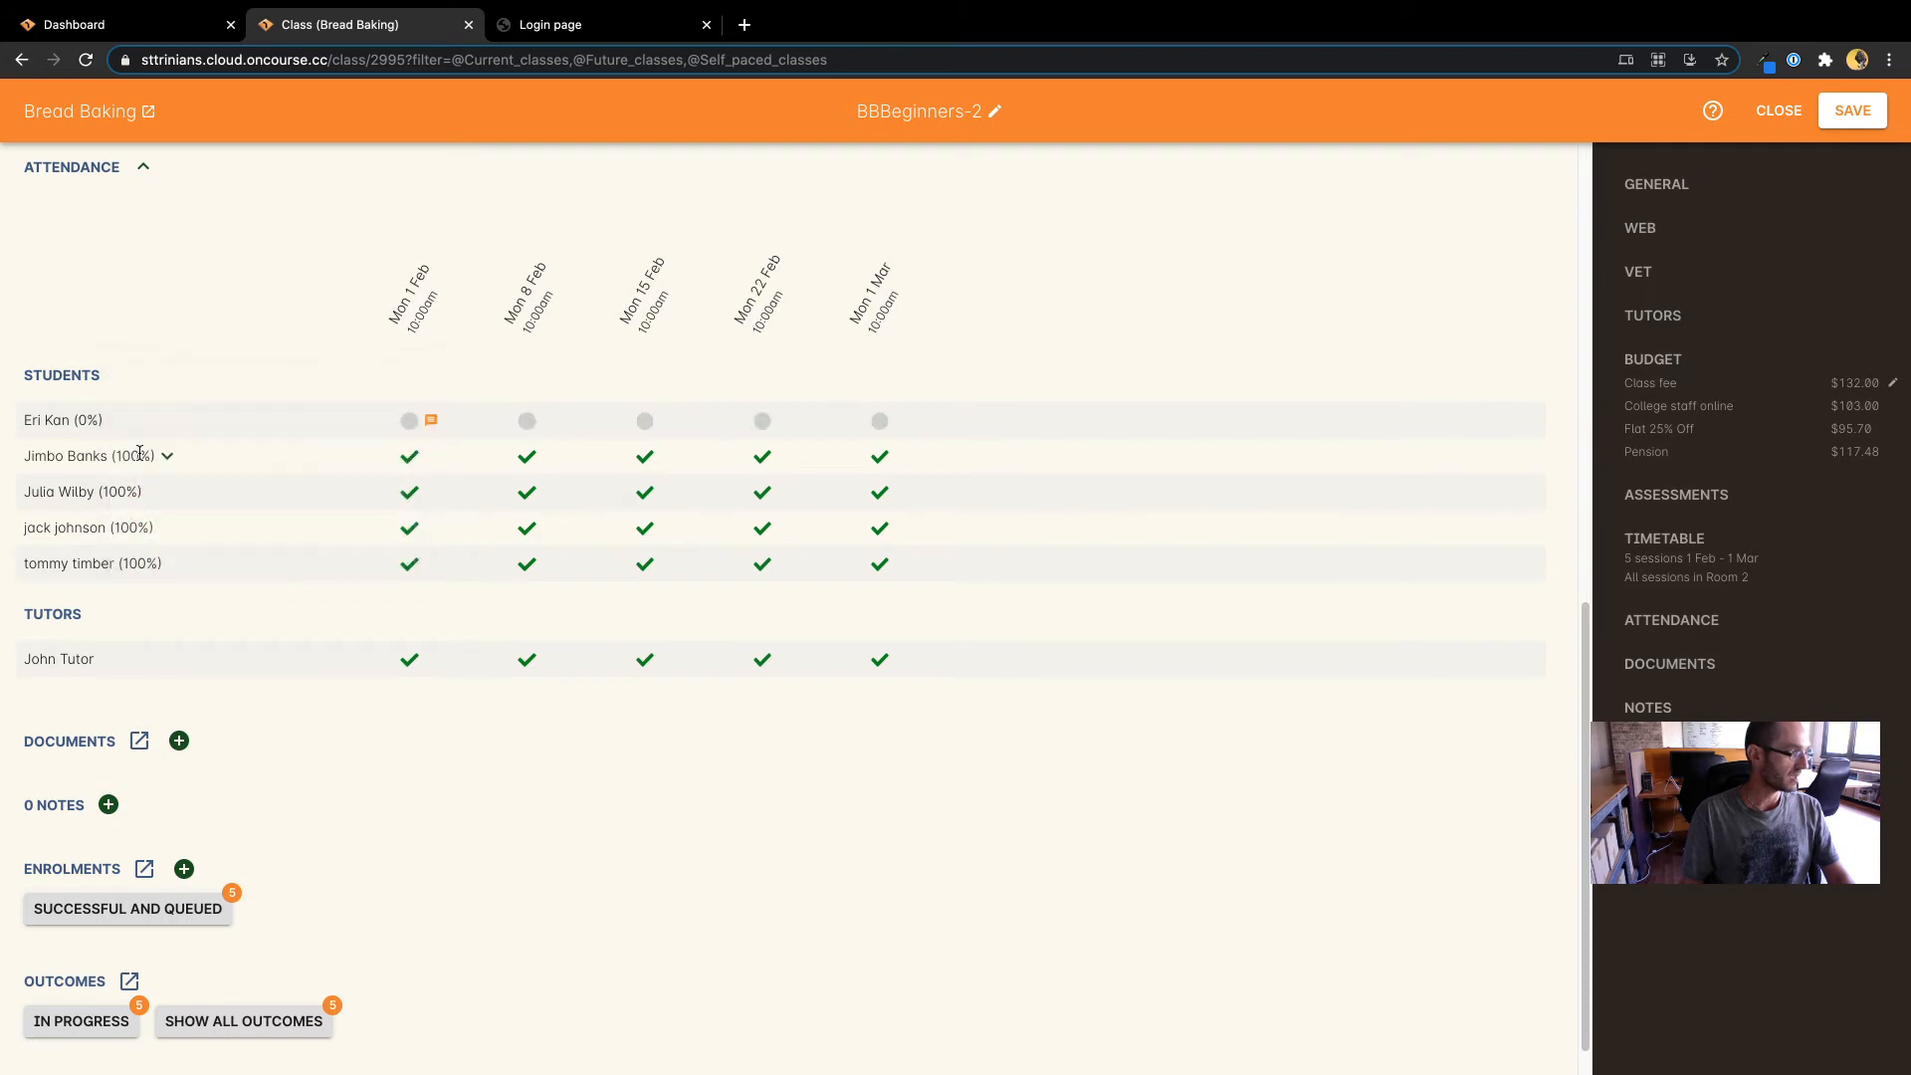
pyautogui.click(429, 420)
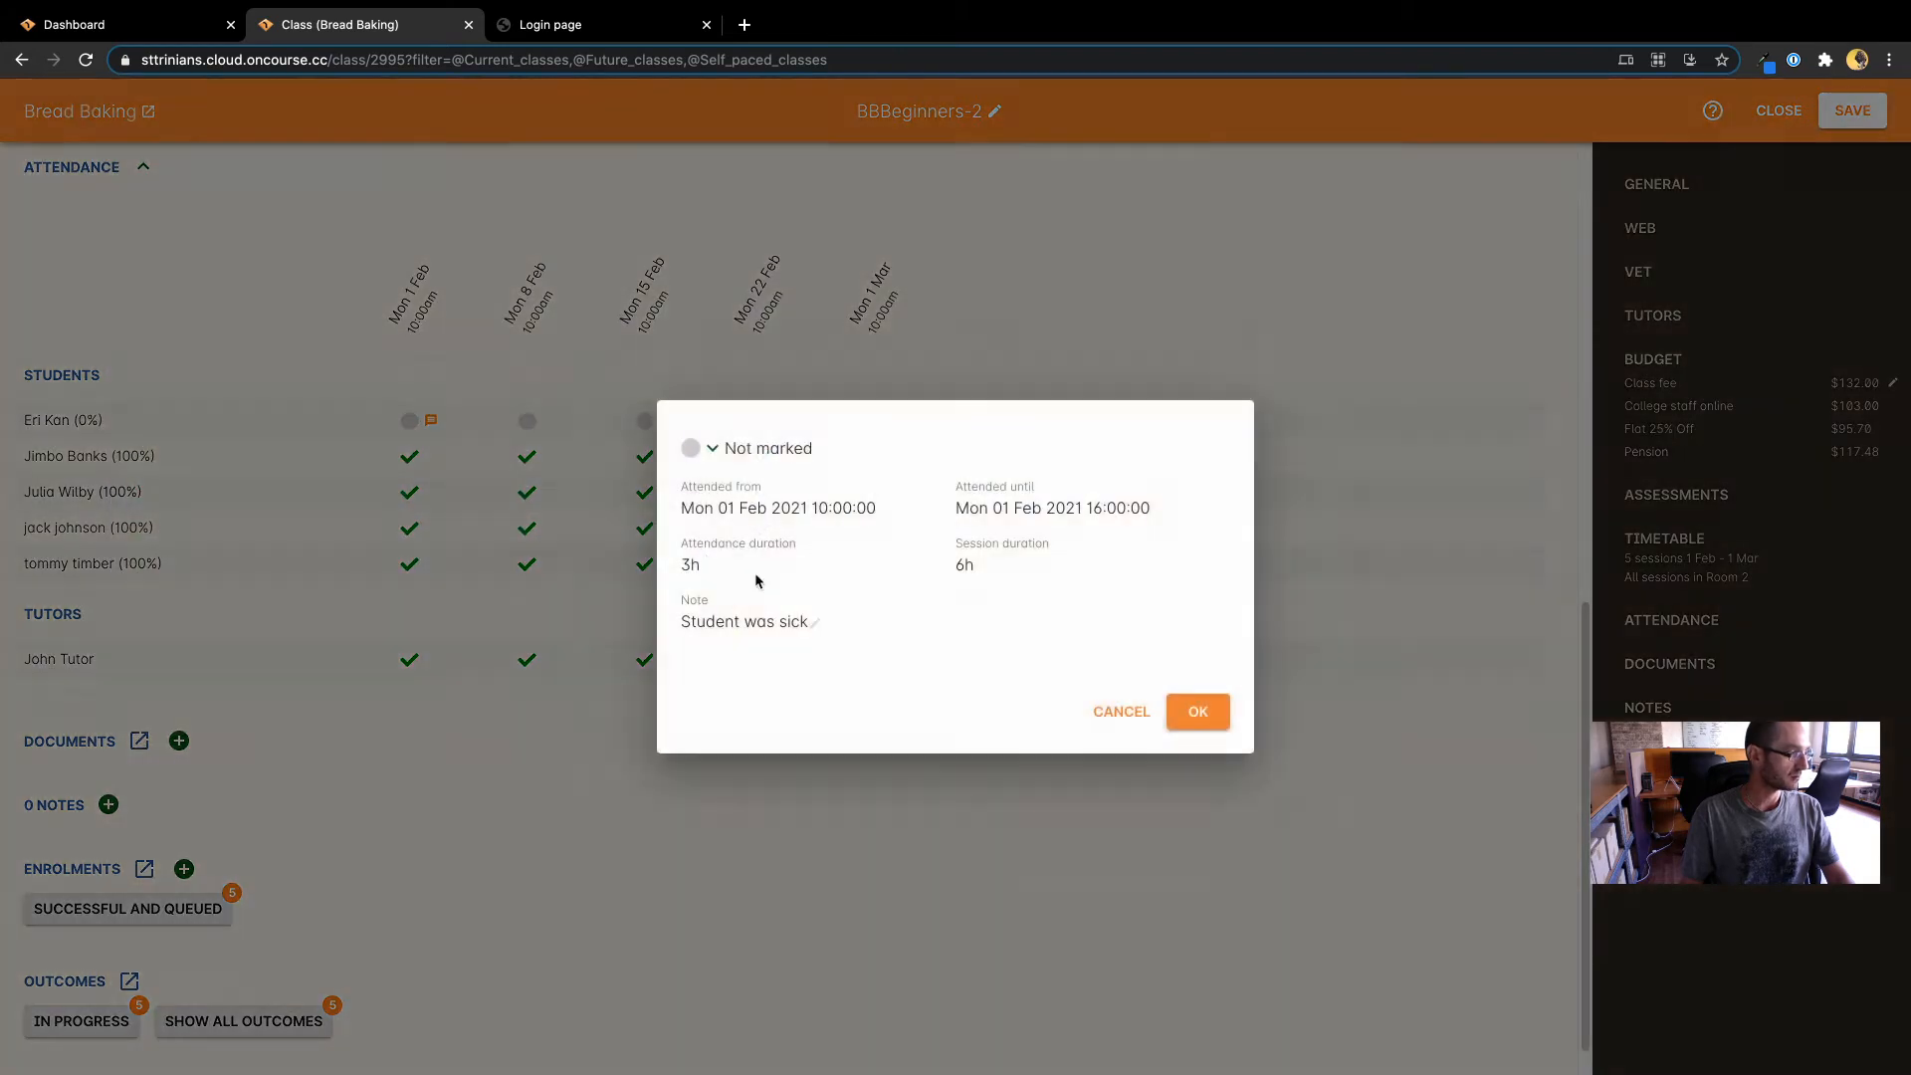
pyautogui.click(797, 615)
pyautogui.moveTo(832, 618); pyautogui.dragTo(555, 597)
pyautogui.press('BackSpace')
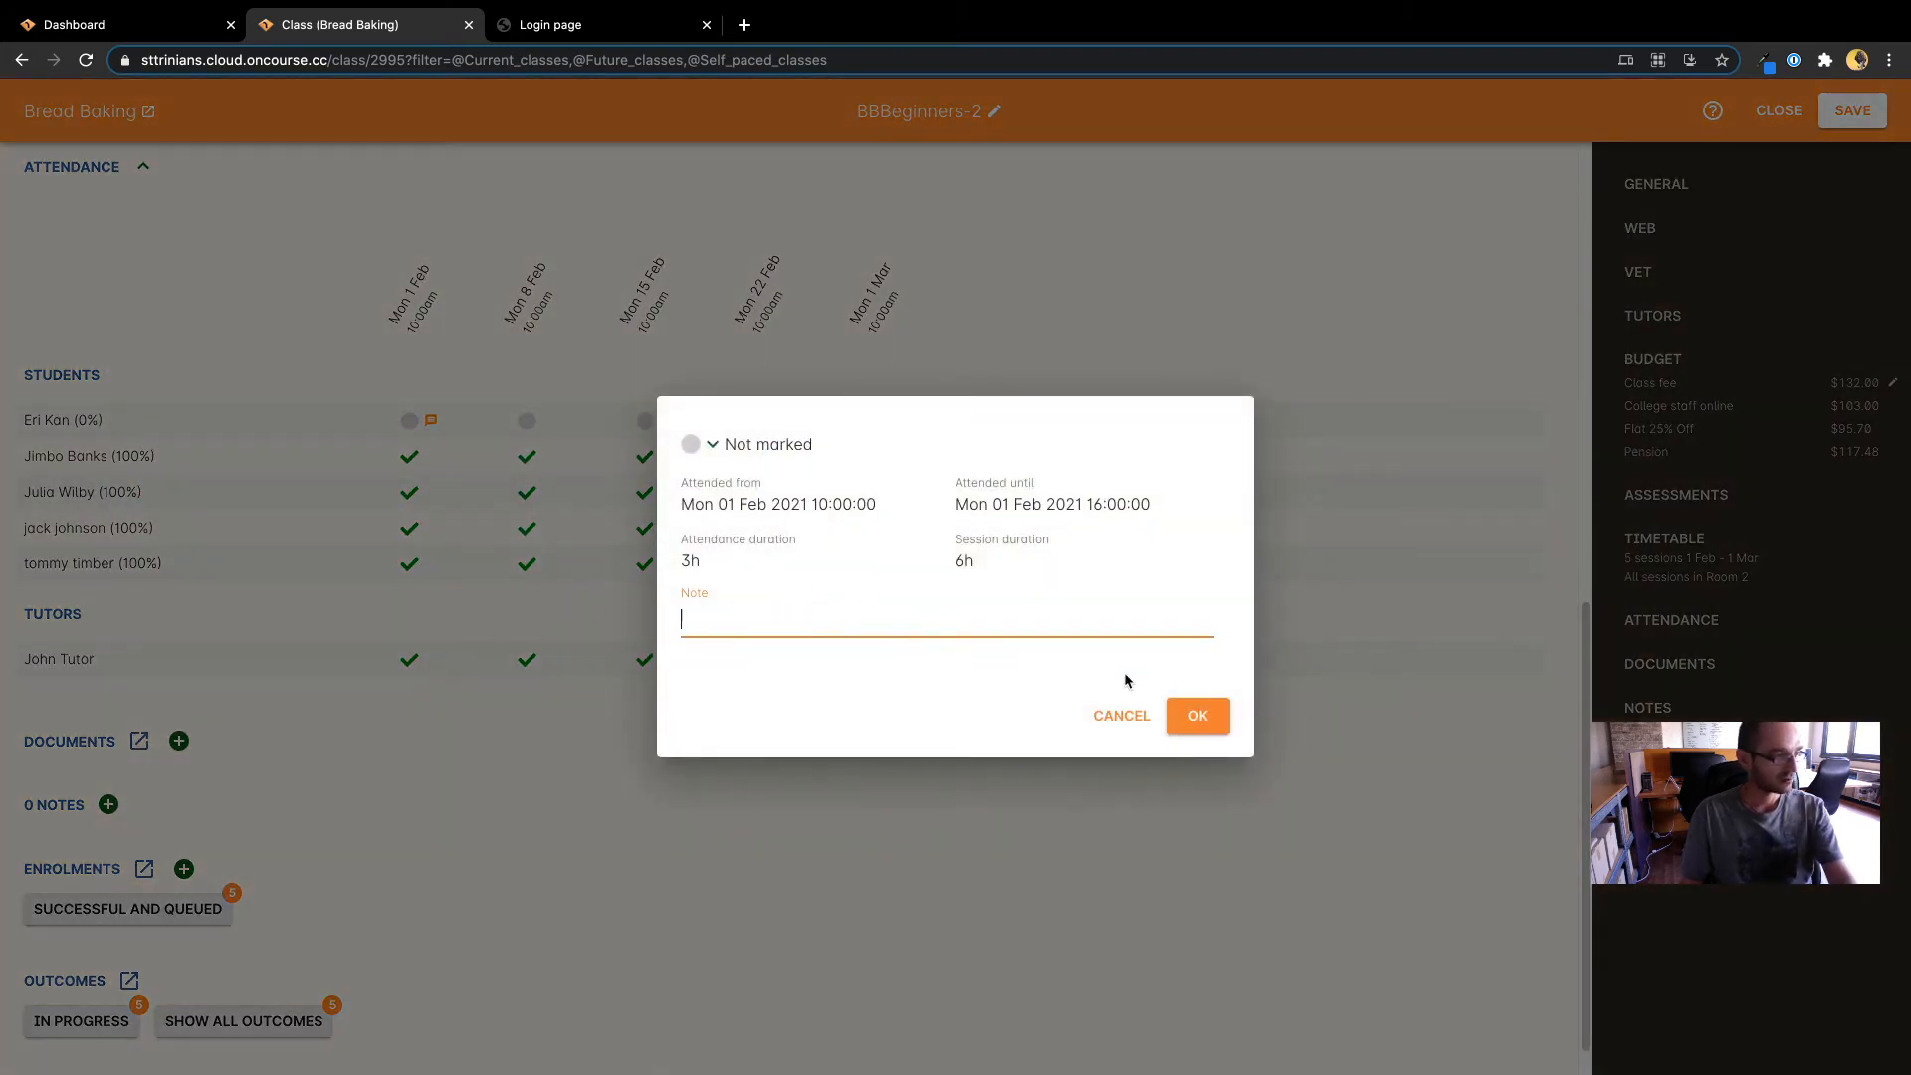
pyautogui.click(1198, 716)
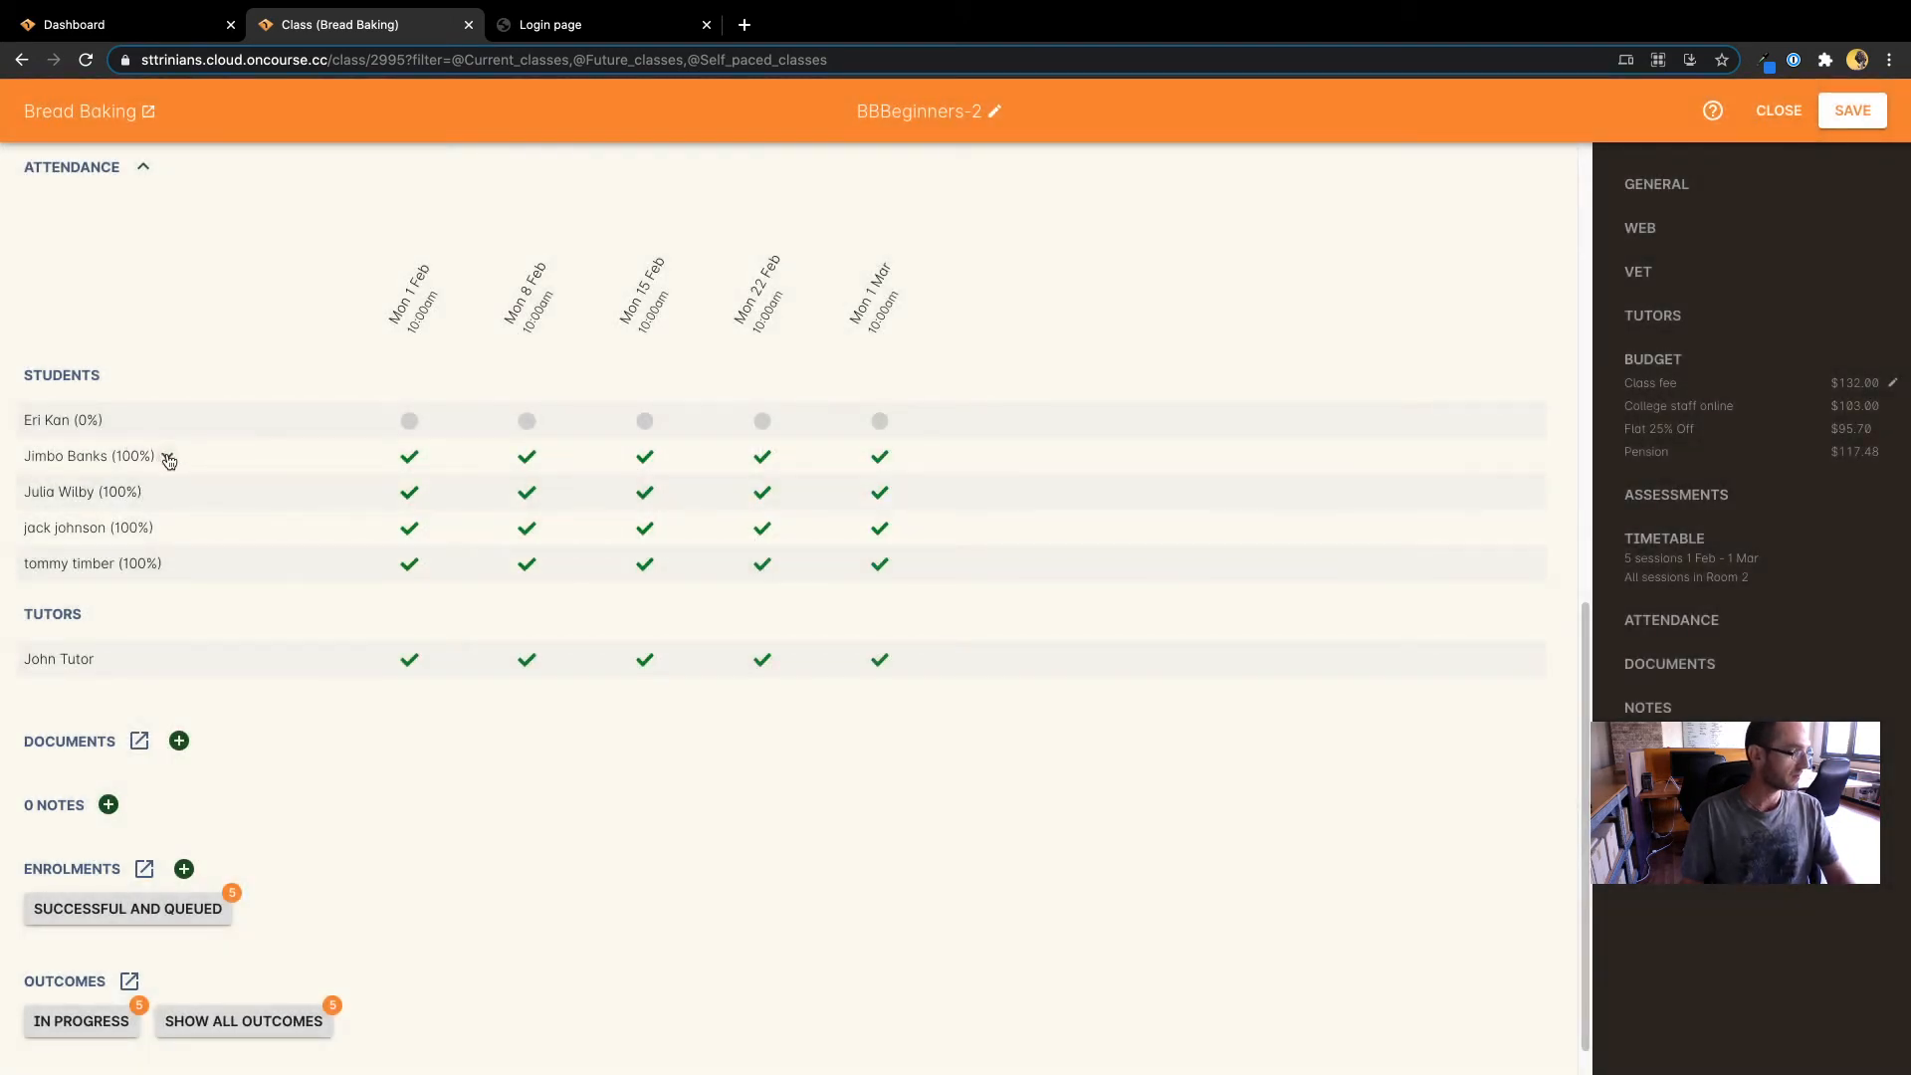
# Reset all sessions to Not marked for each of the remaining four students
pyautogui.click(169, 459)
pyautogui.click(191, 456)
pyautogui.click(147, 489)
pyautogui.click(191, 492)
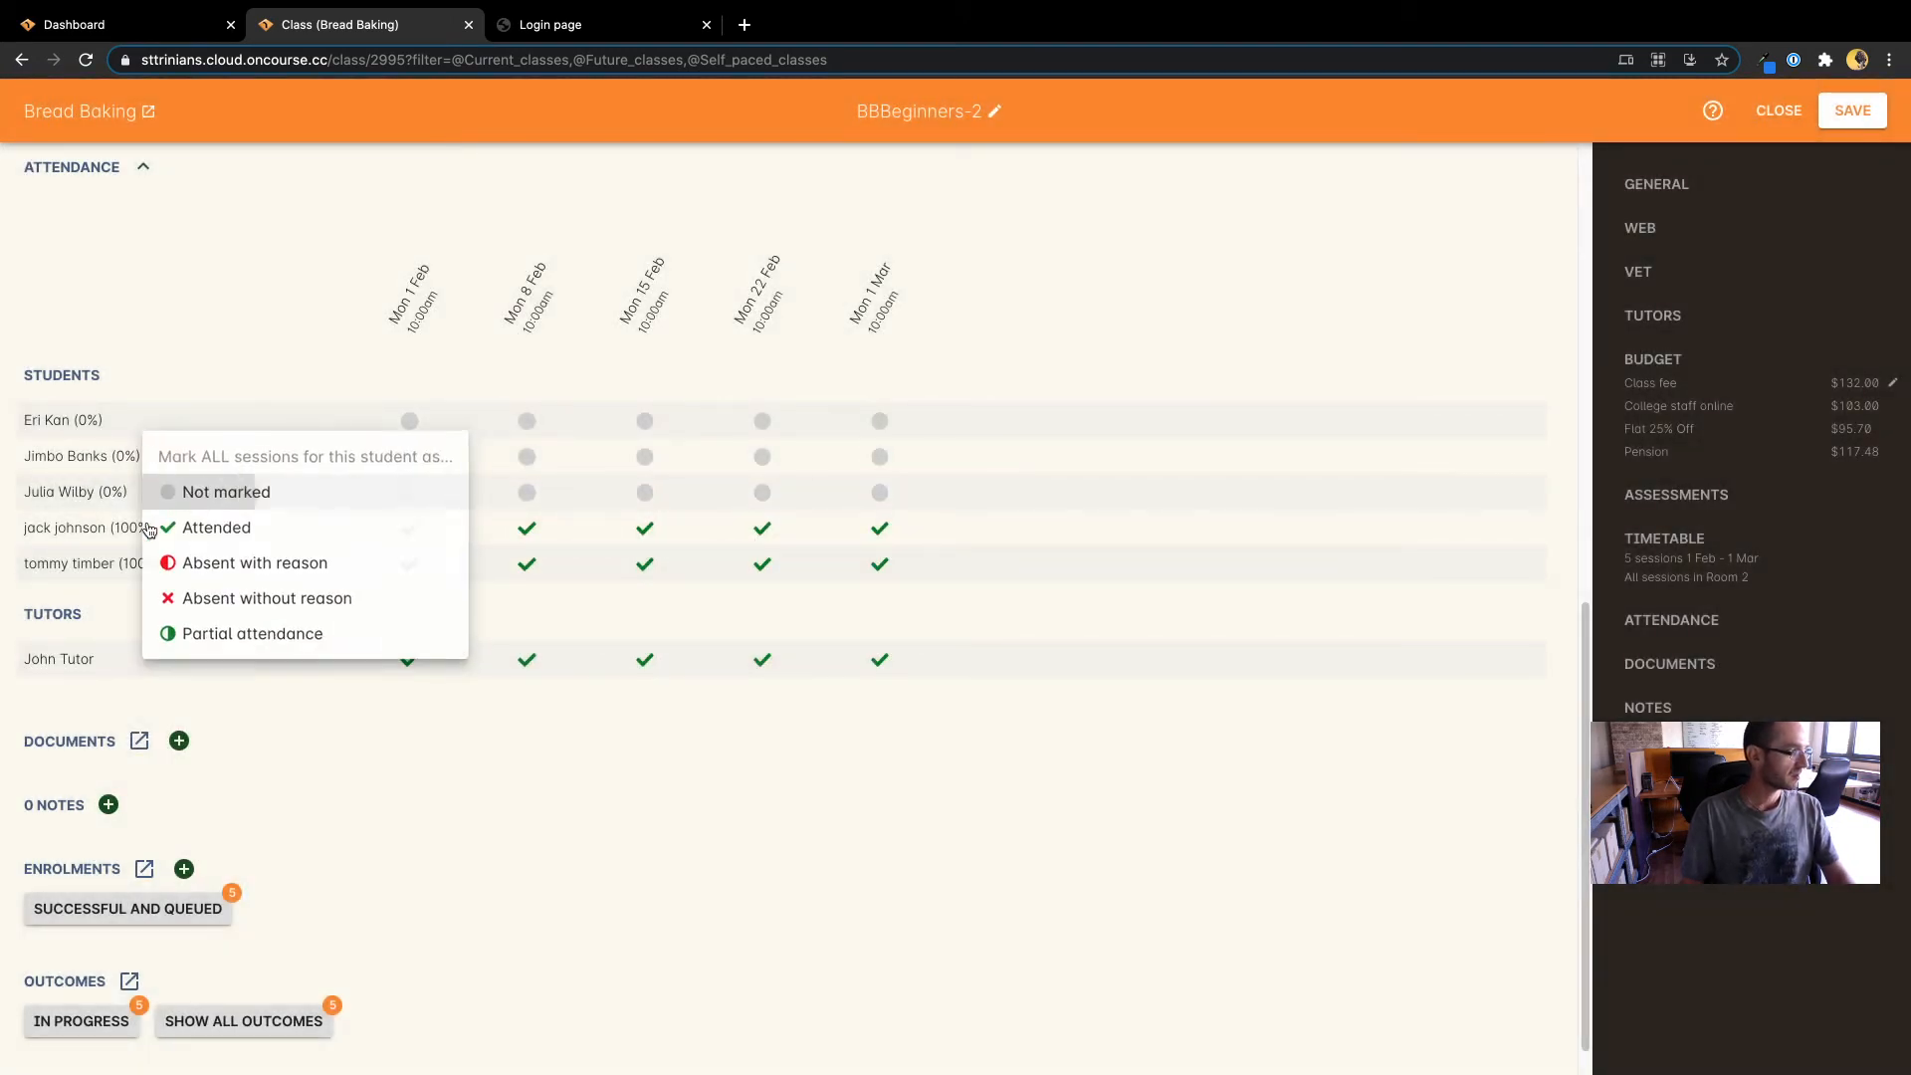
pyautogui.click(157, 529)
pyautogui.click(189, 529)
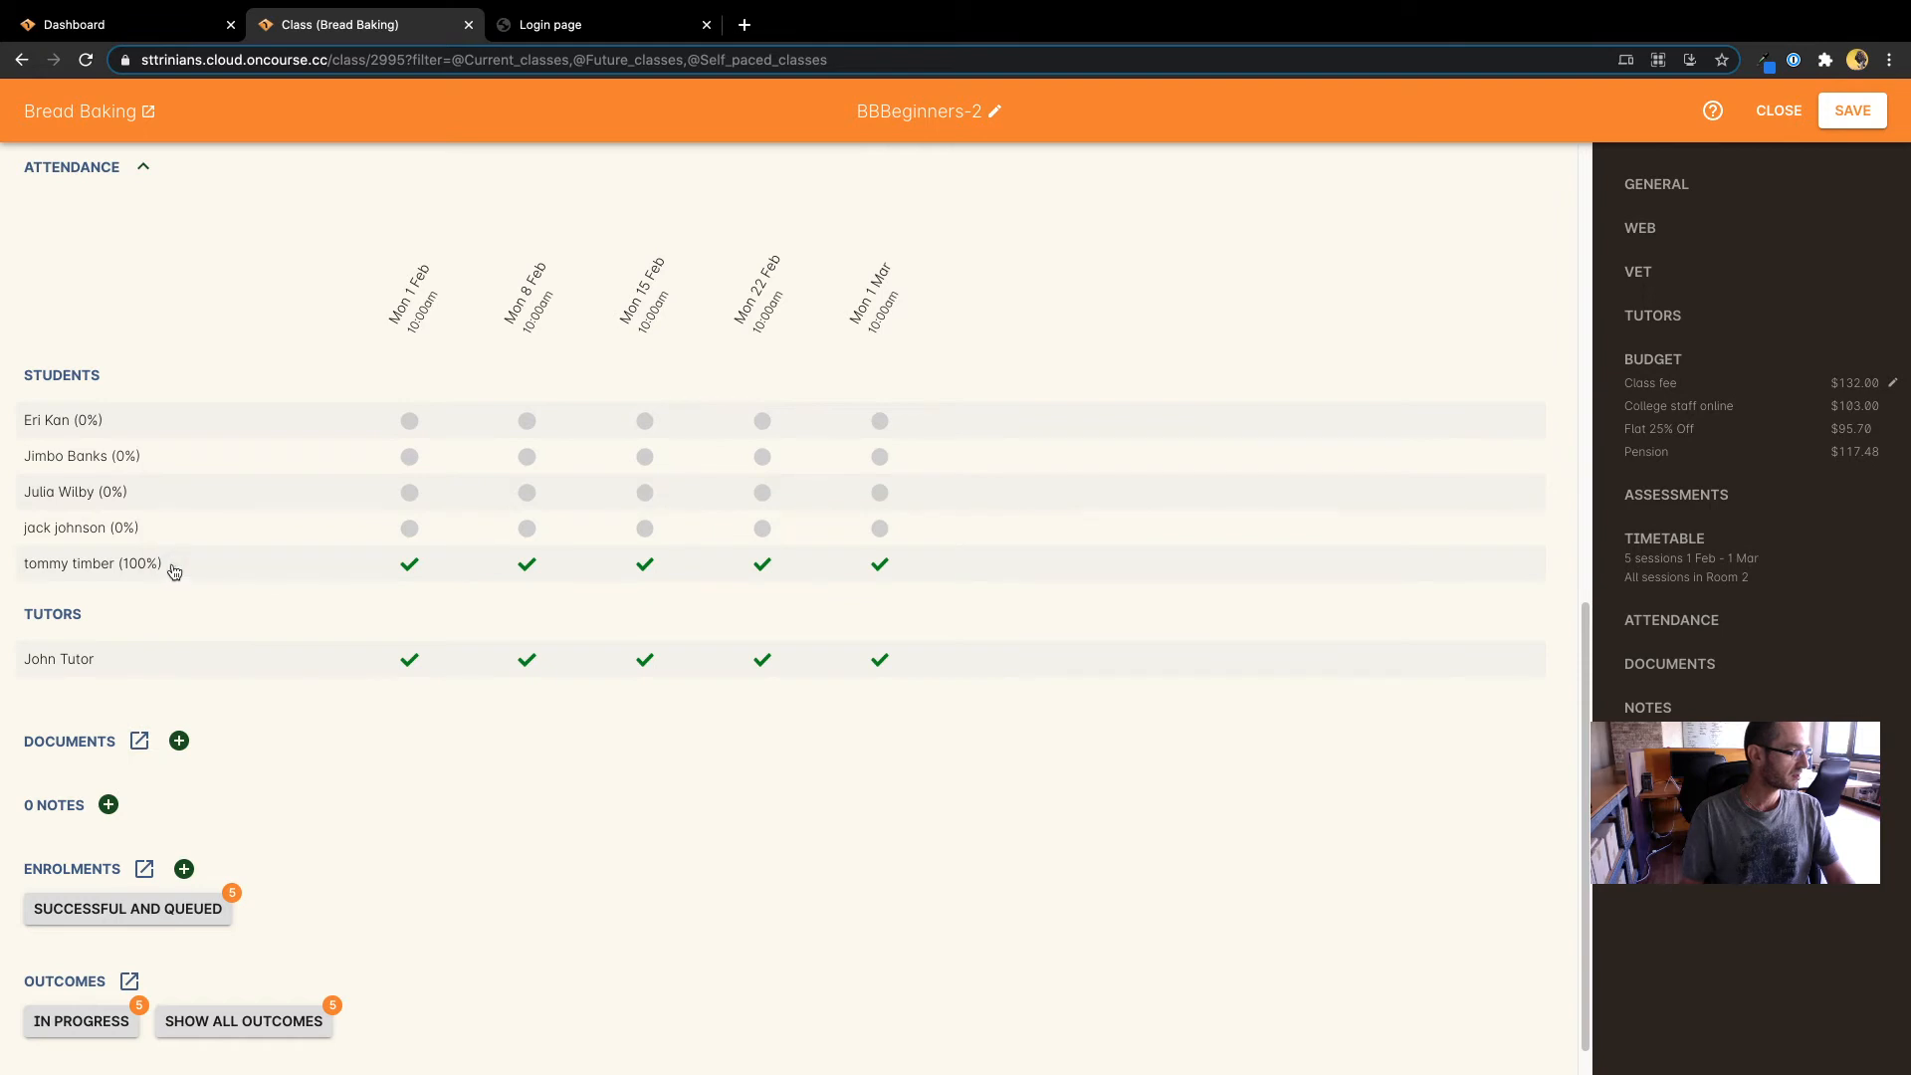
pyautogui.click(174, 570)
pyautogui.click(189, 562)
# Set all the tutor's sessions to Not confirmed for payroll and save the class
pyautogui.click(107, 664)
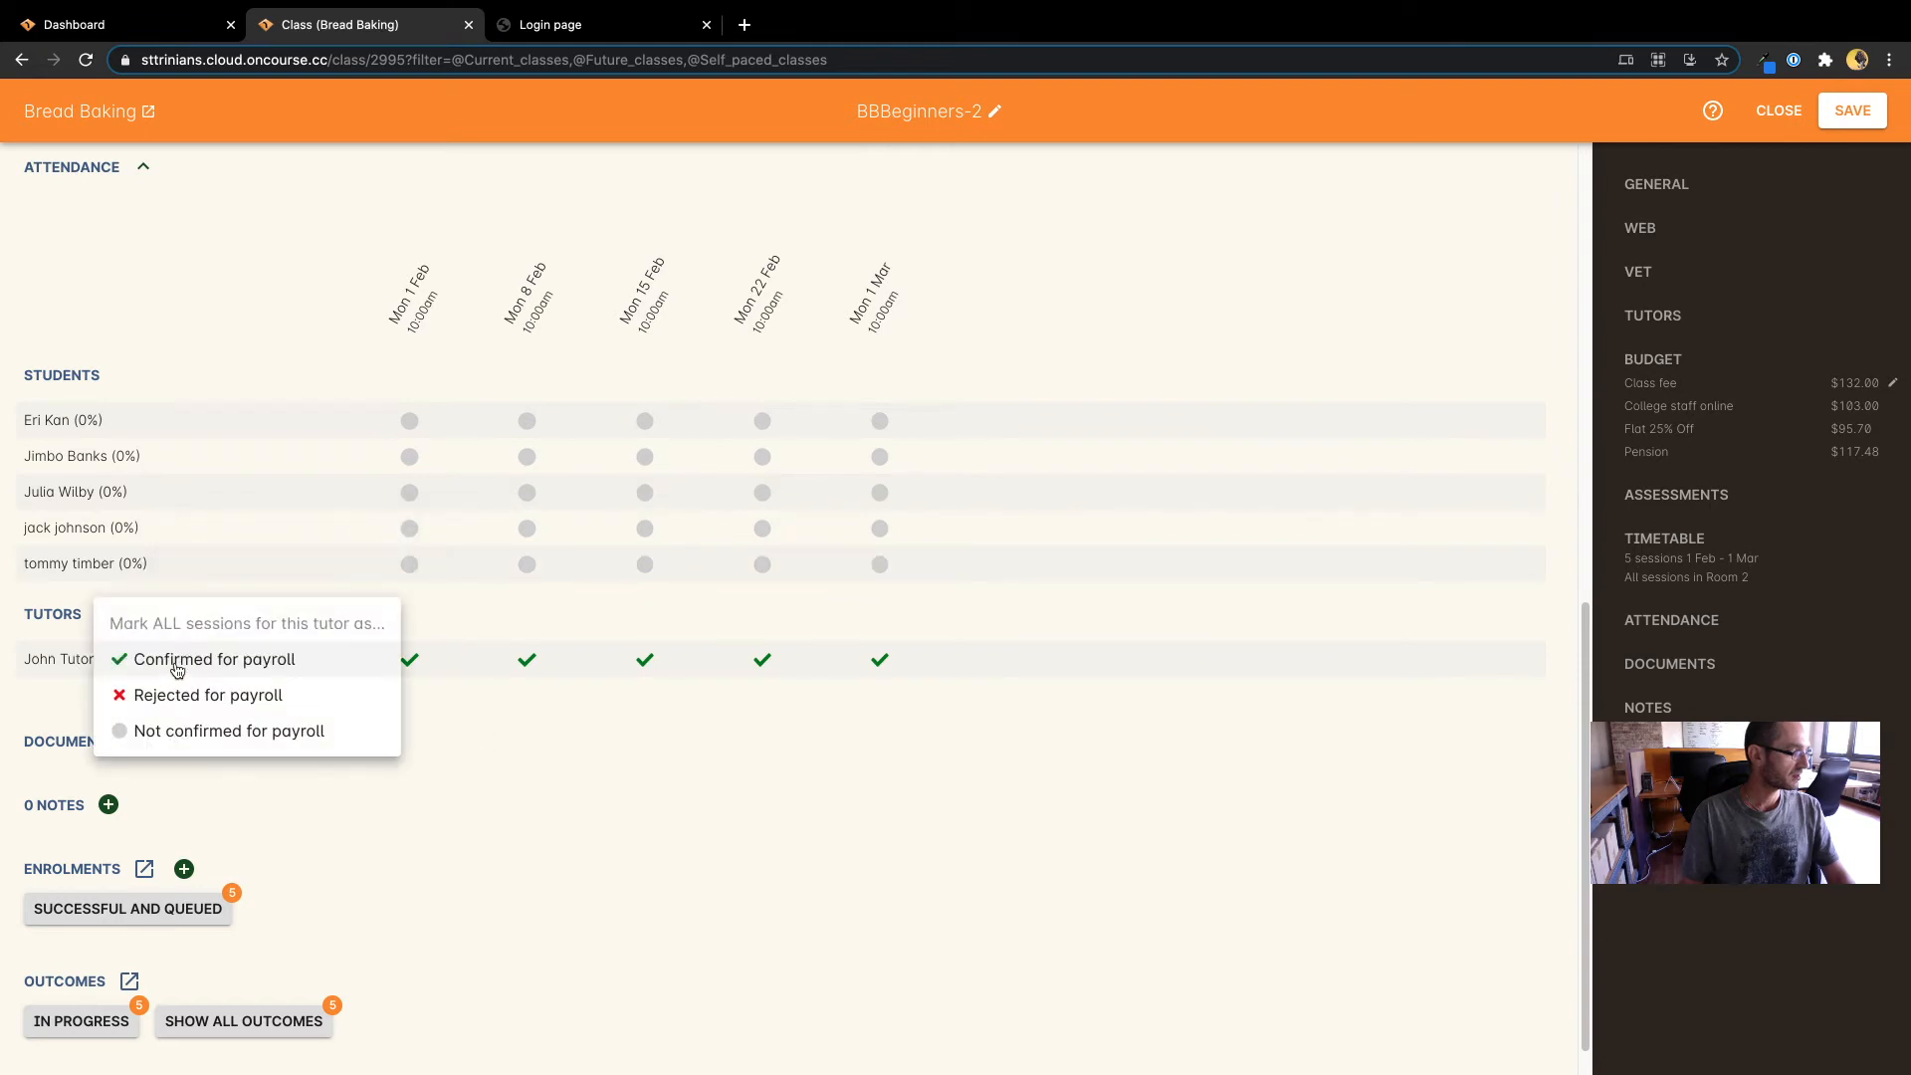
pyautogui.click(176, 662)
pyautogui.click(102, 660)
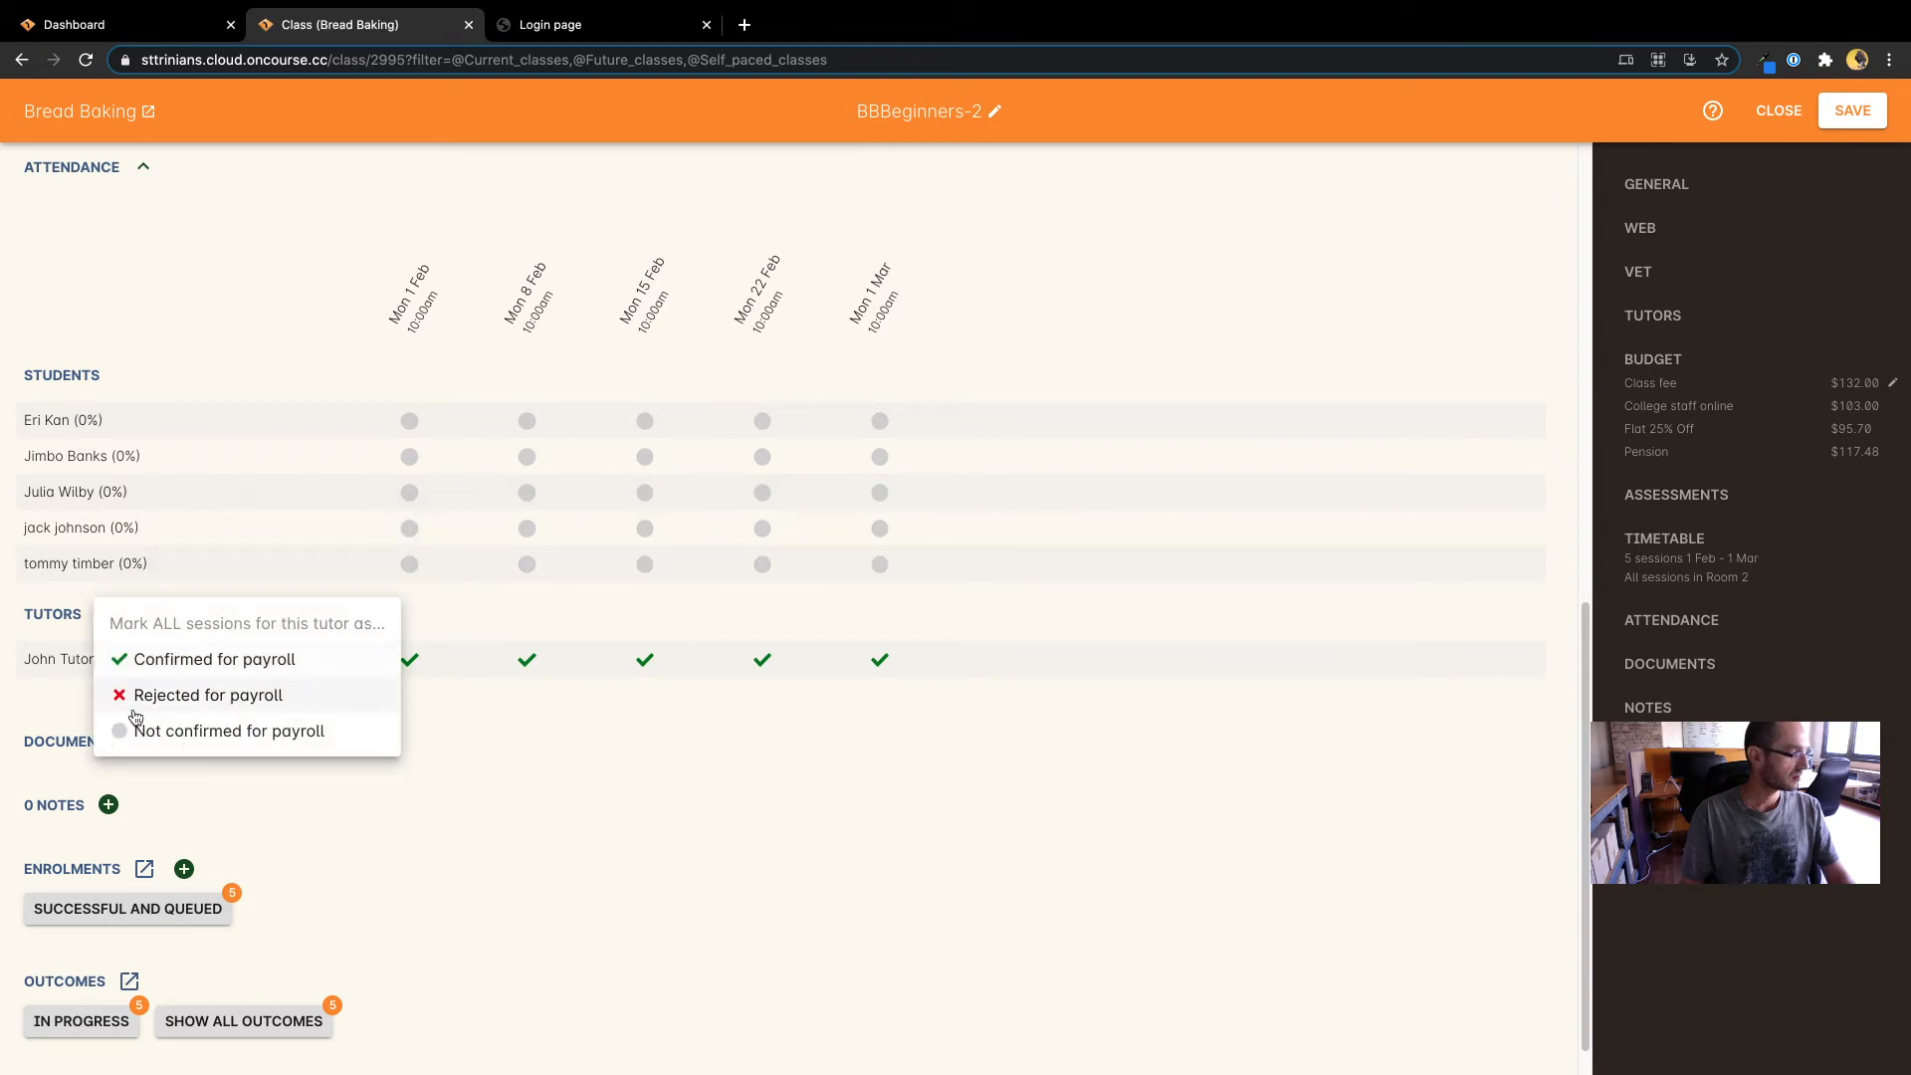
pyautogui.click(135, 729)
pyautogui.click(1849, 111)
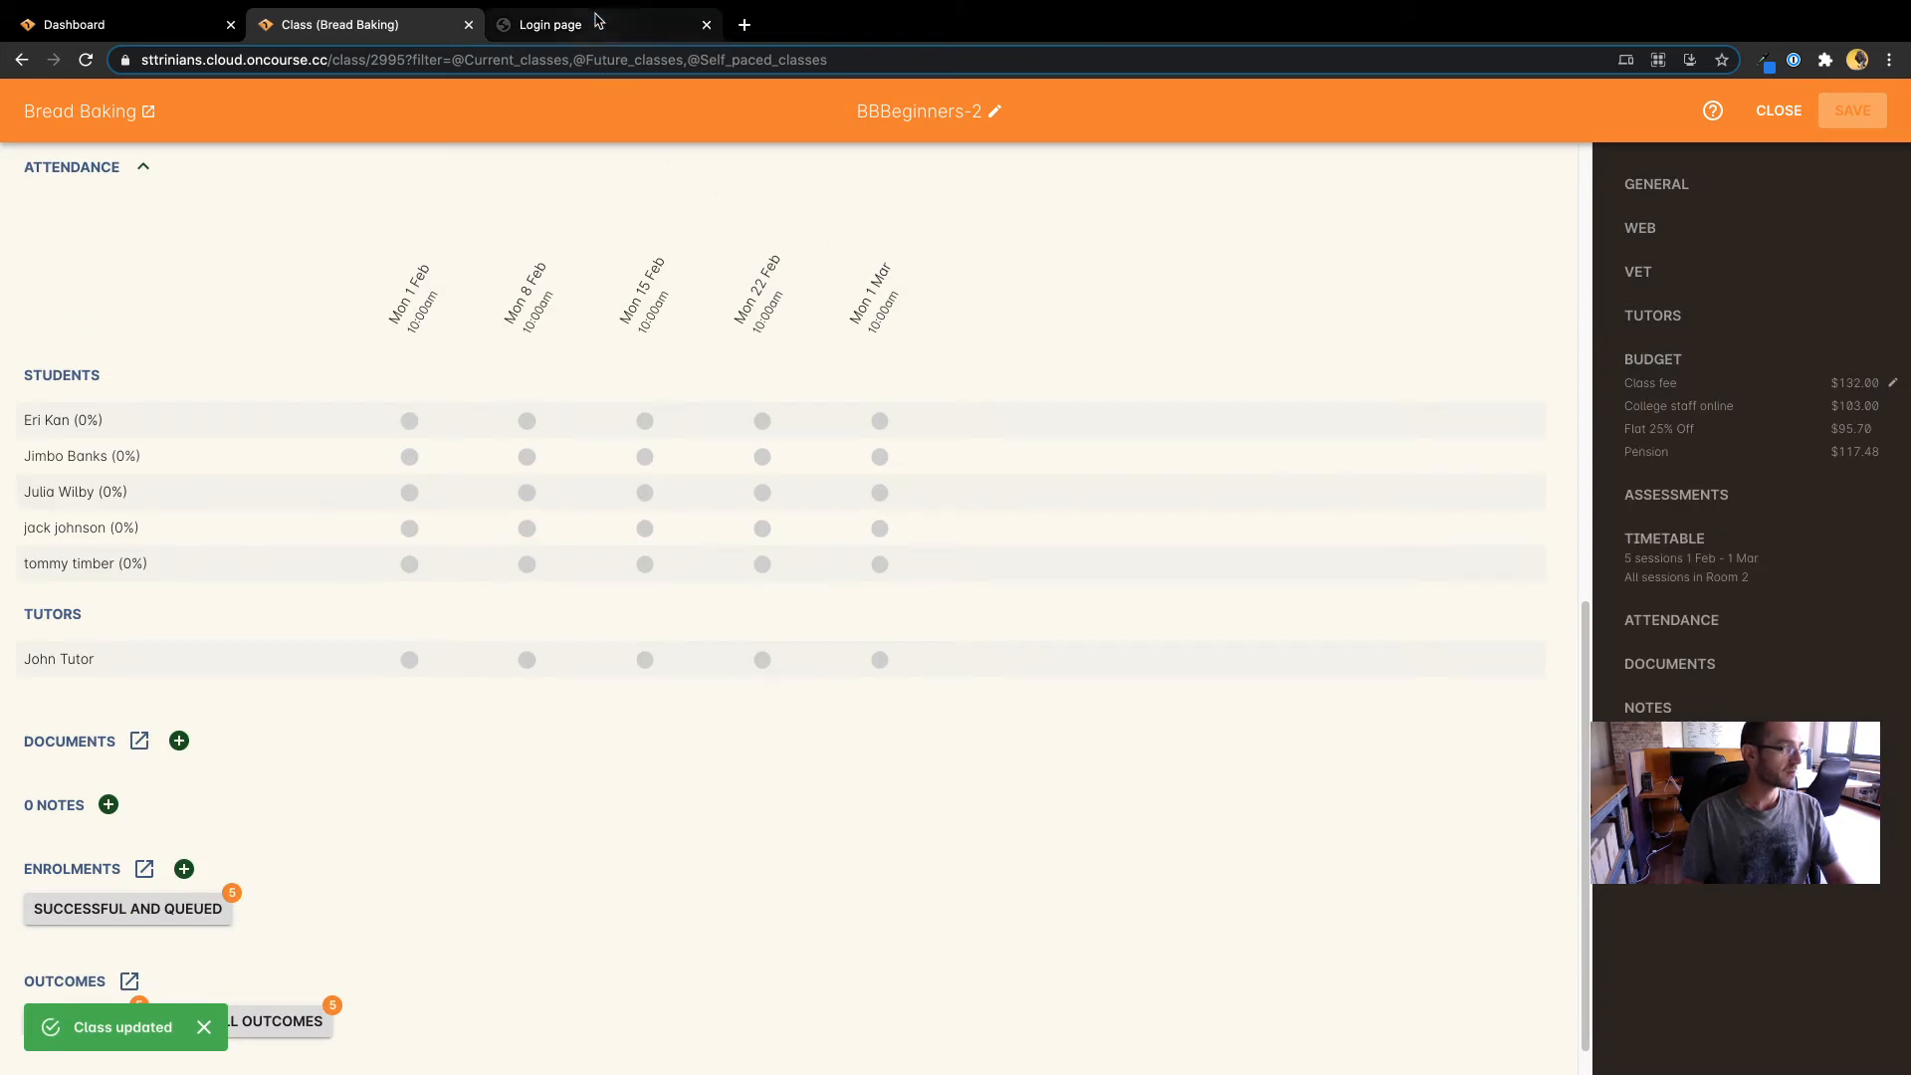
# Switch to the skillsOnCourse portal, log in as the tutor and open the Bread Baking roll for Monday, 1 March 2021
pyautogui.click(604, 27)
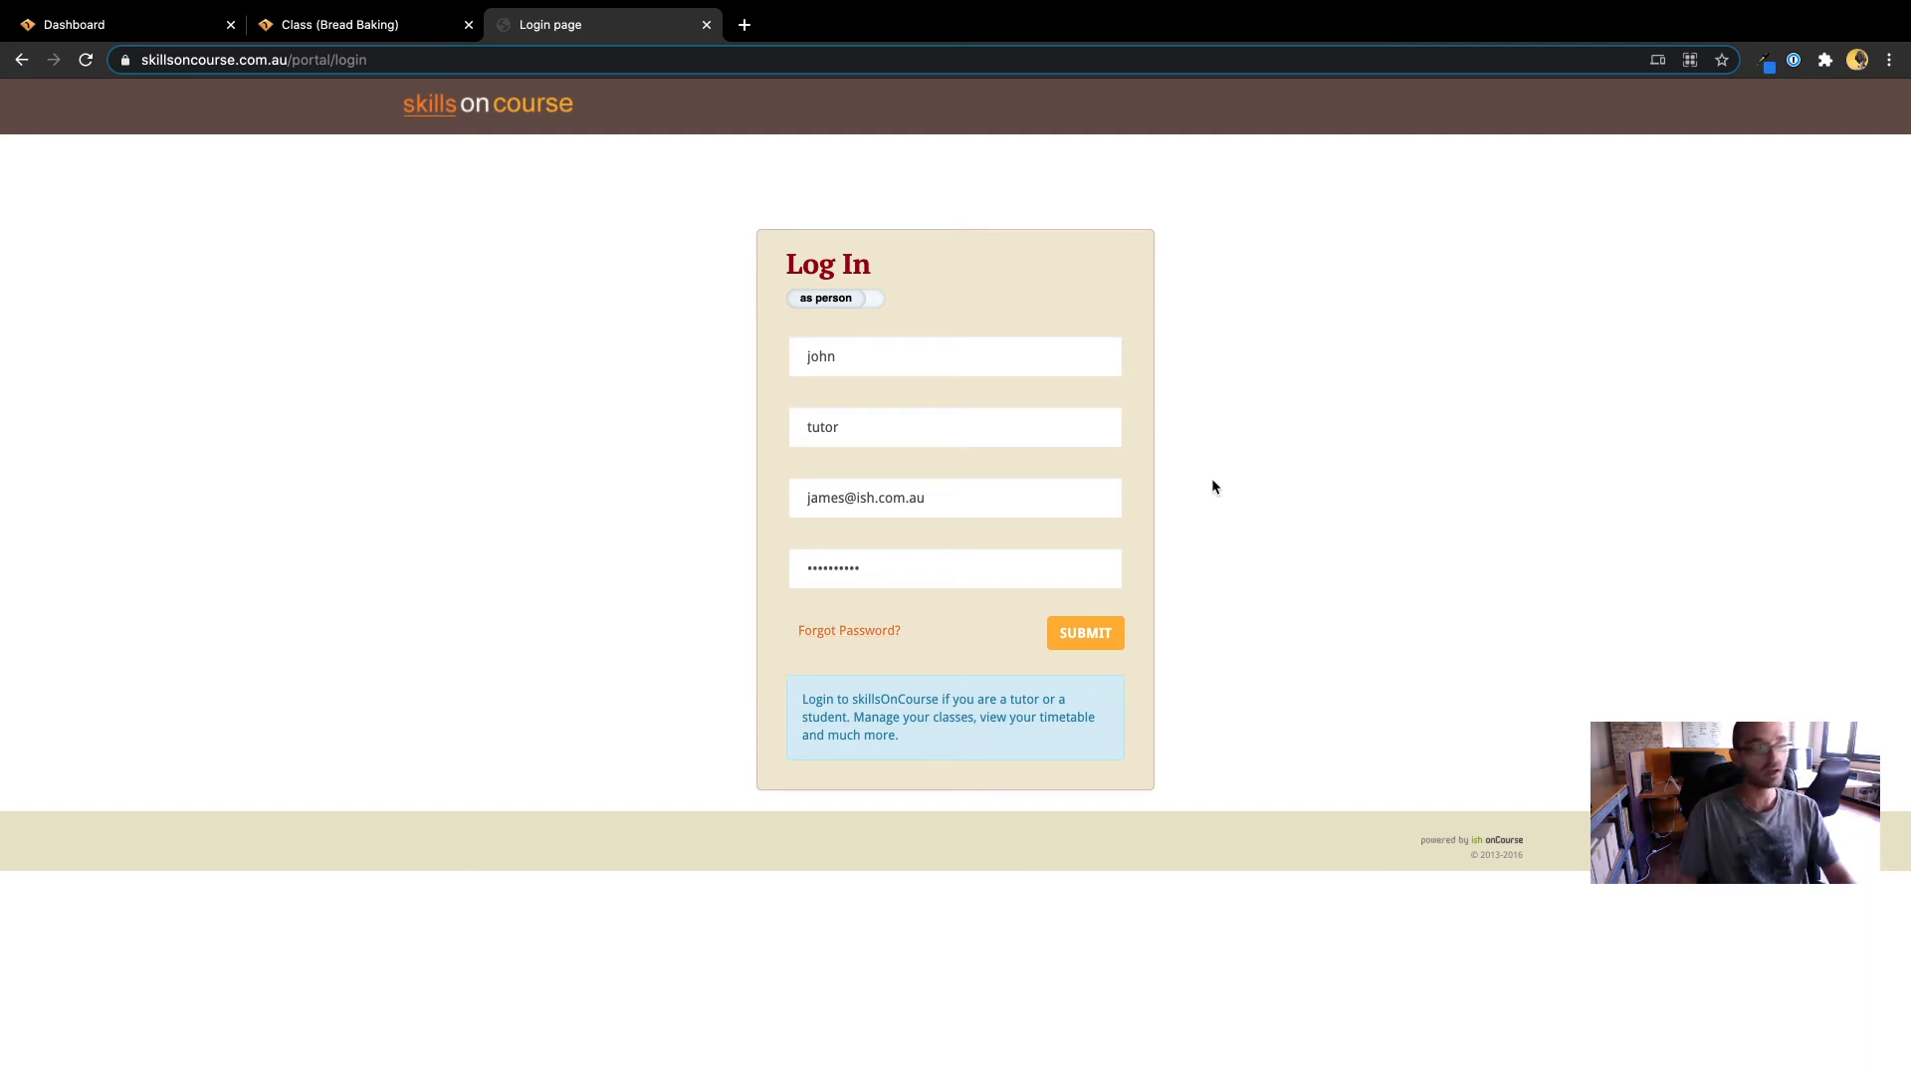
pyautogui.click(1084, 635)
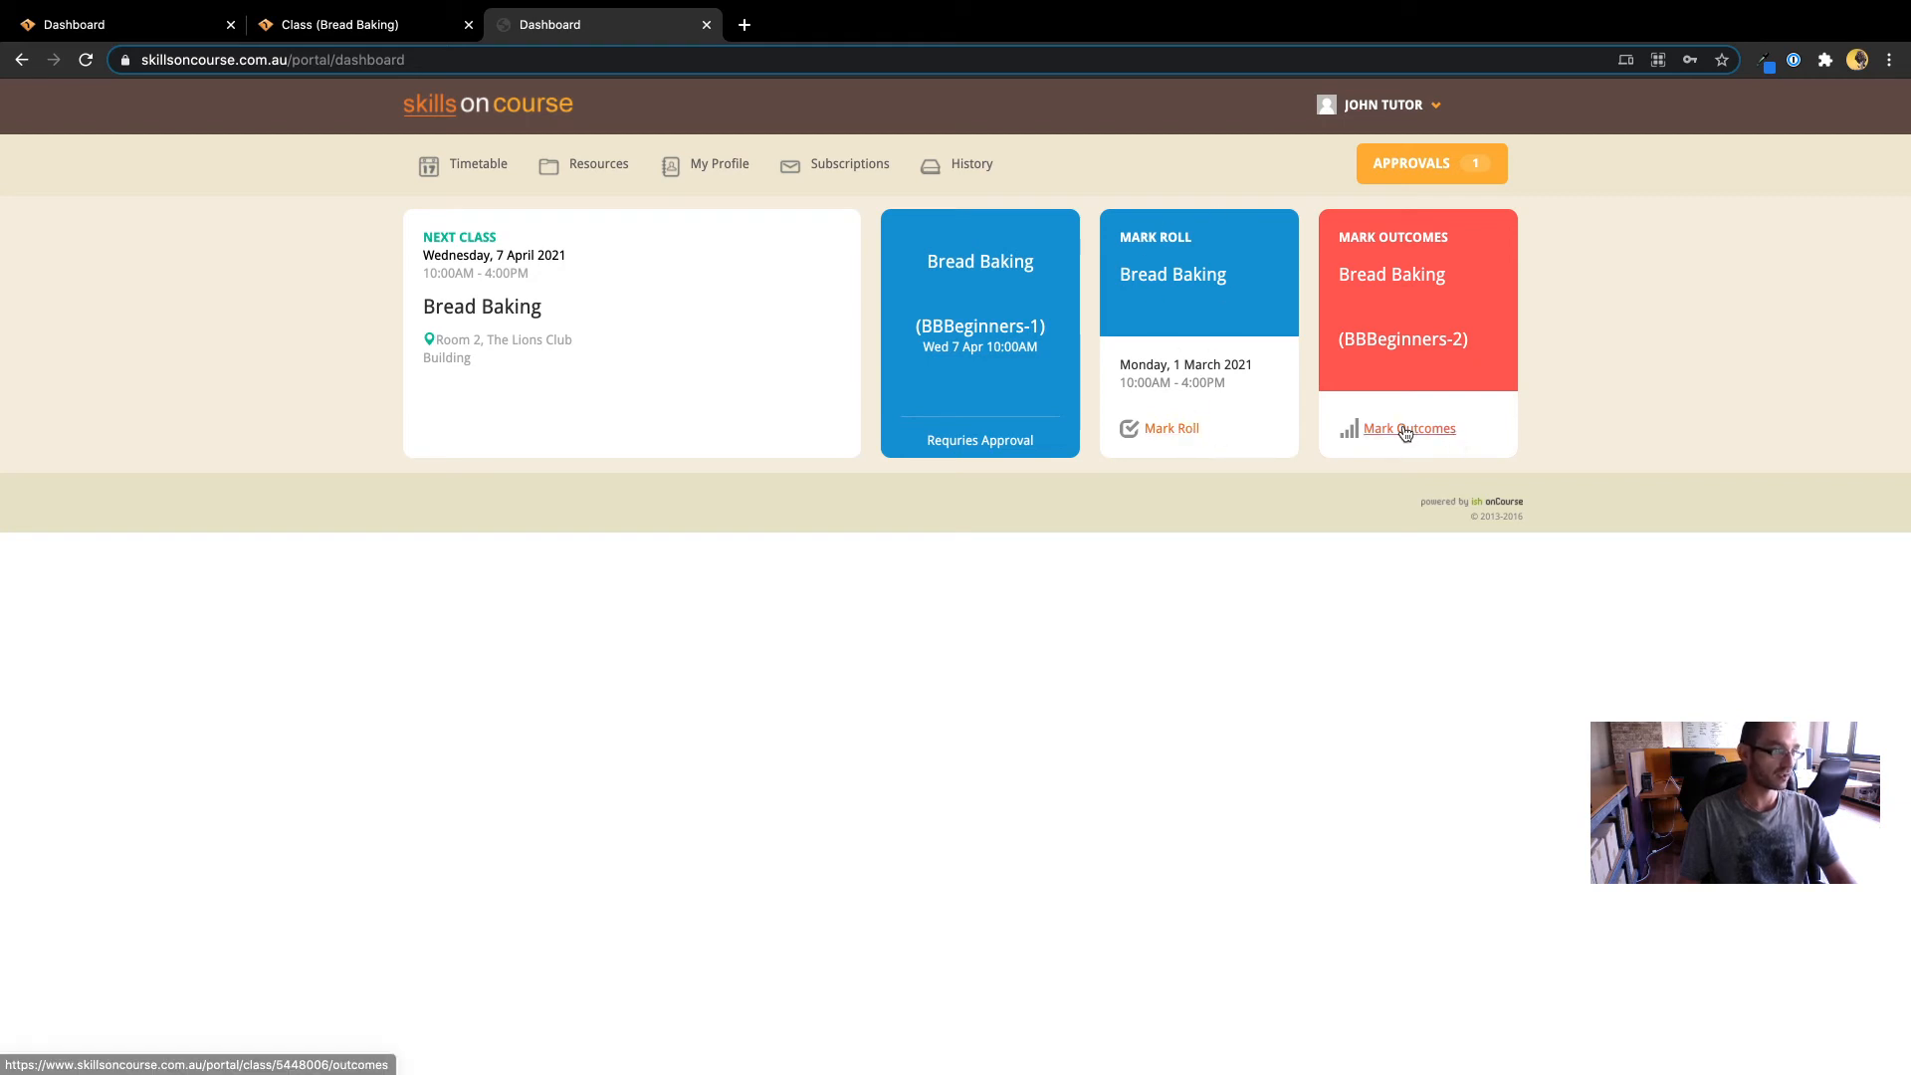
pyautogui.click(1172, 430)
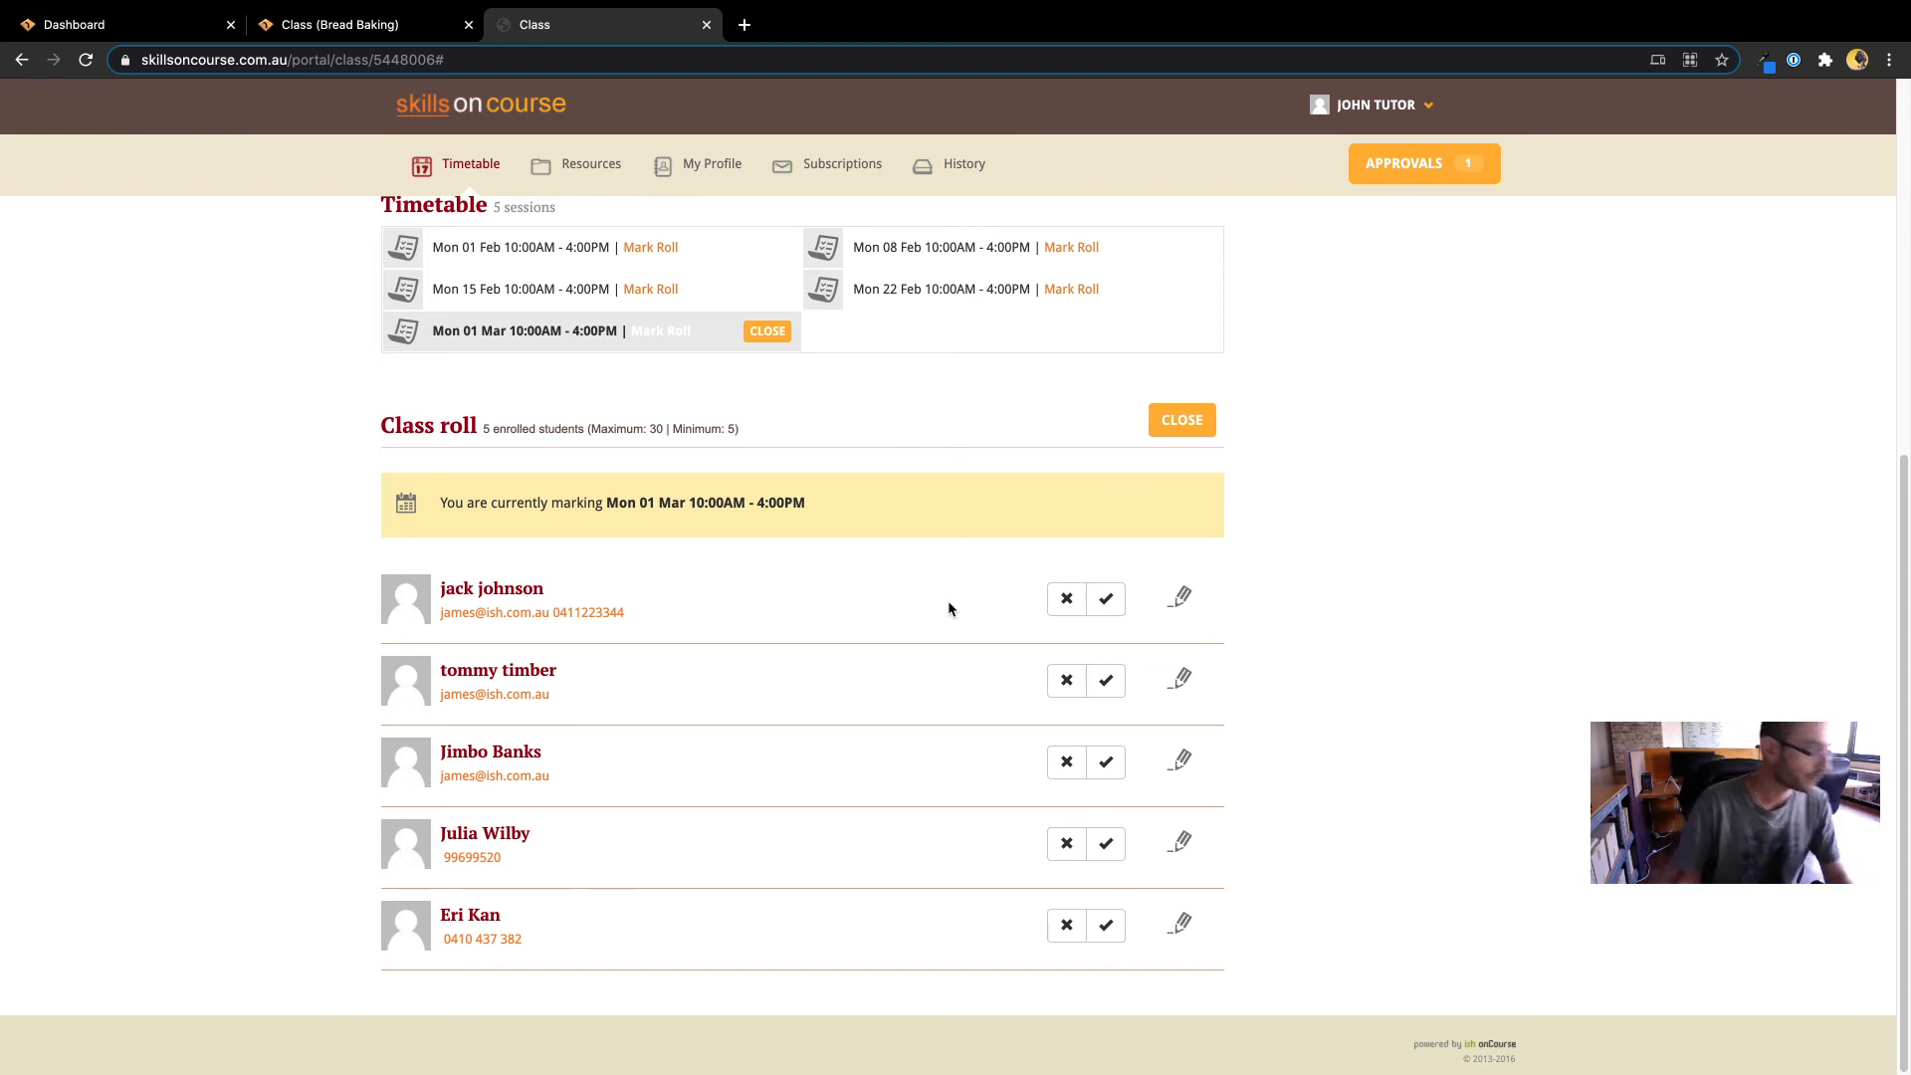
# On the Mon 01 Mar roll, mark the third student absent and the other four students present, and close the roll
pyautogui.click(1105, 599)
pyautogui.click(1106, 680)
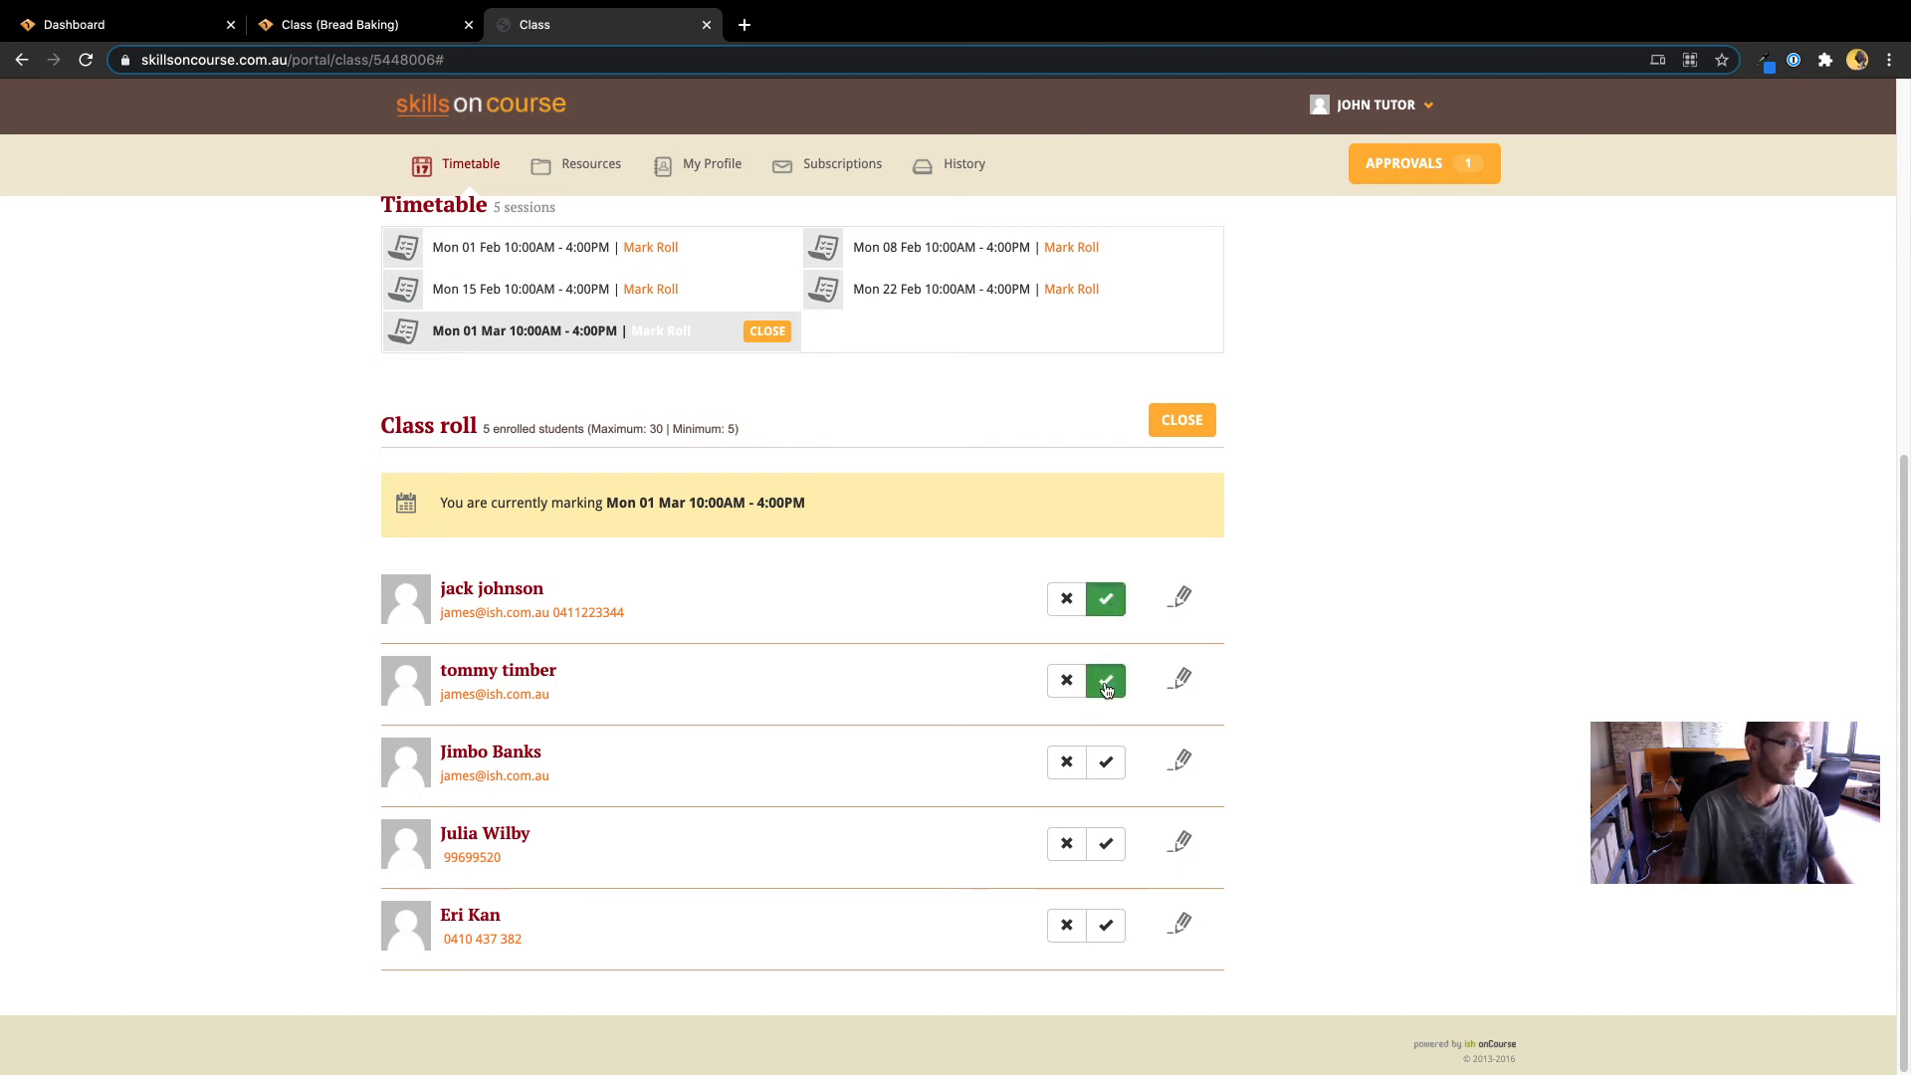
pyautogui.click(1066, 764)
pyautogui.click(1106, 844)
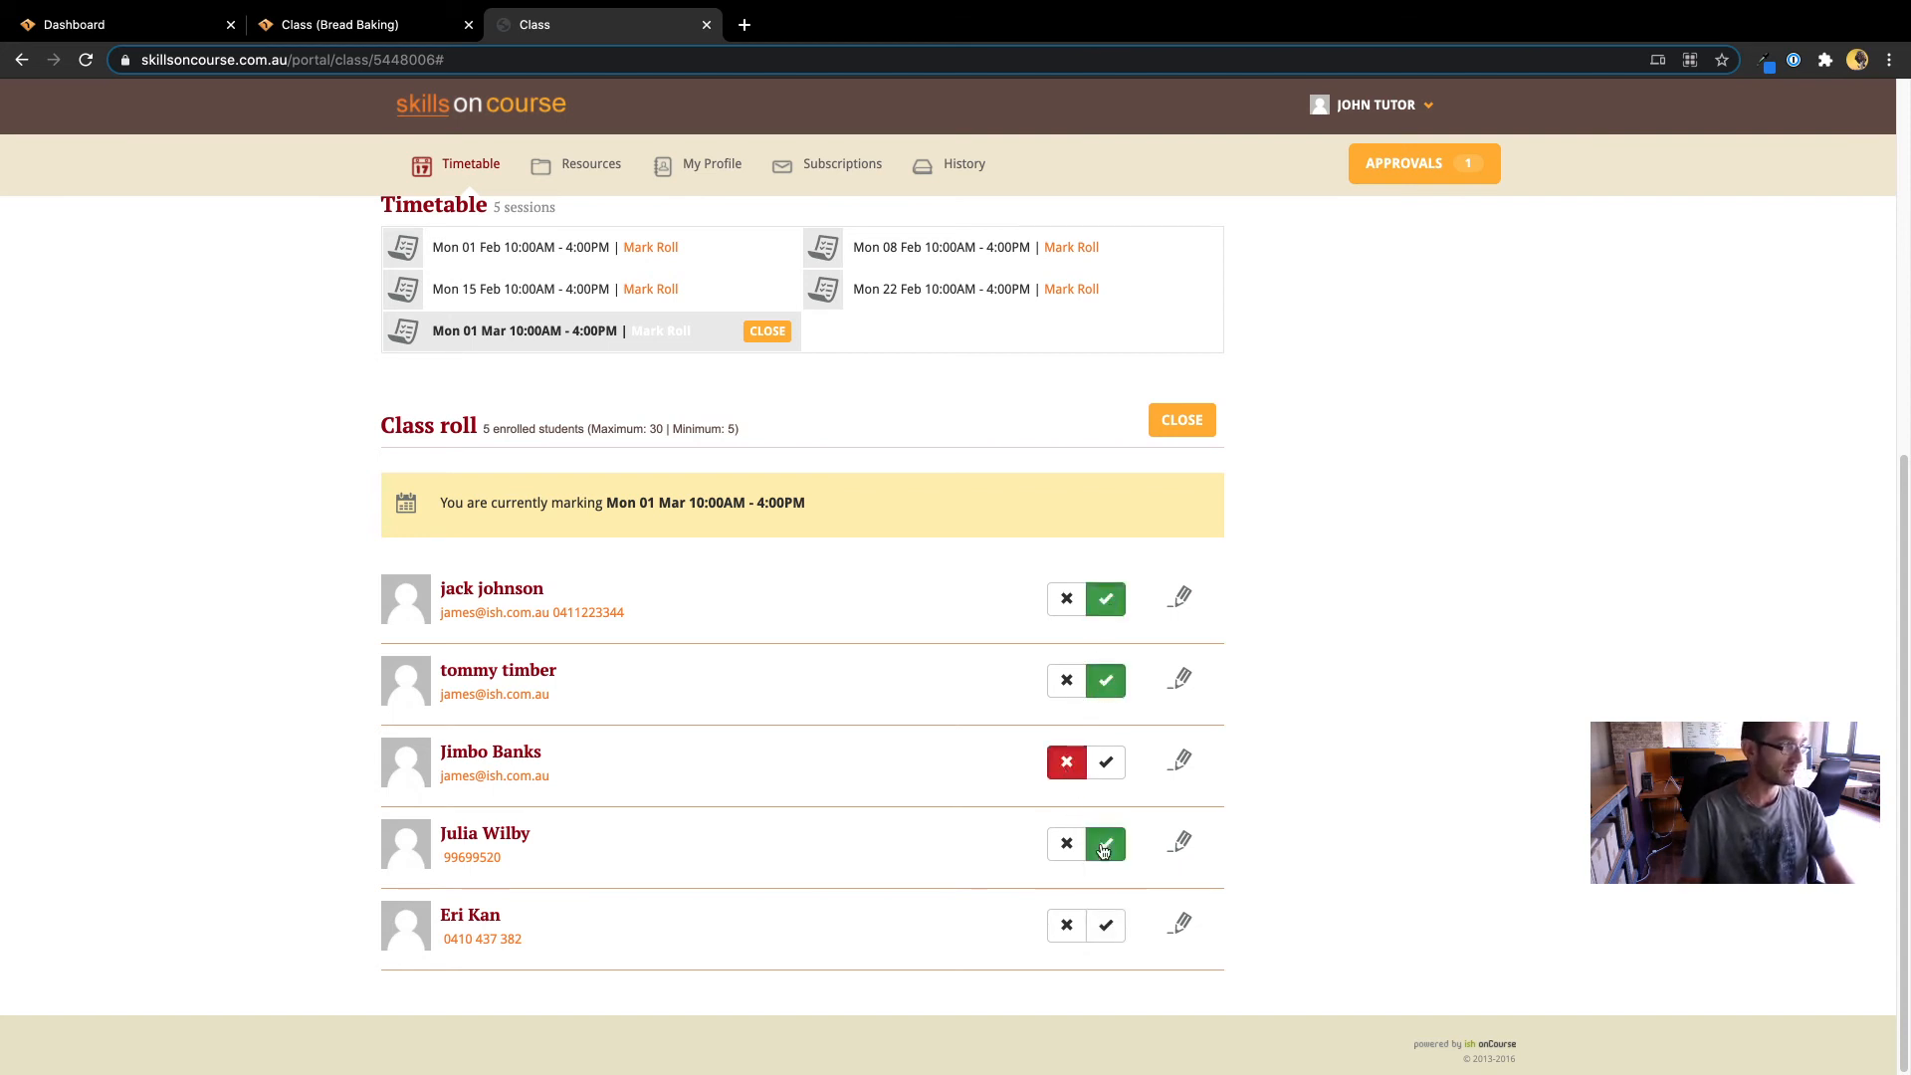
pyautogui.click(1109, 929)
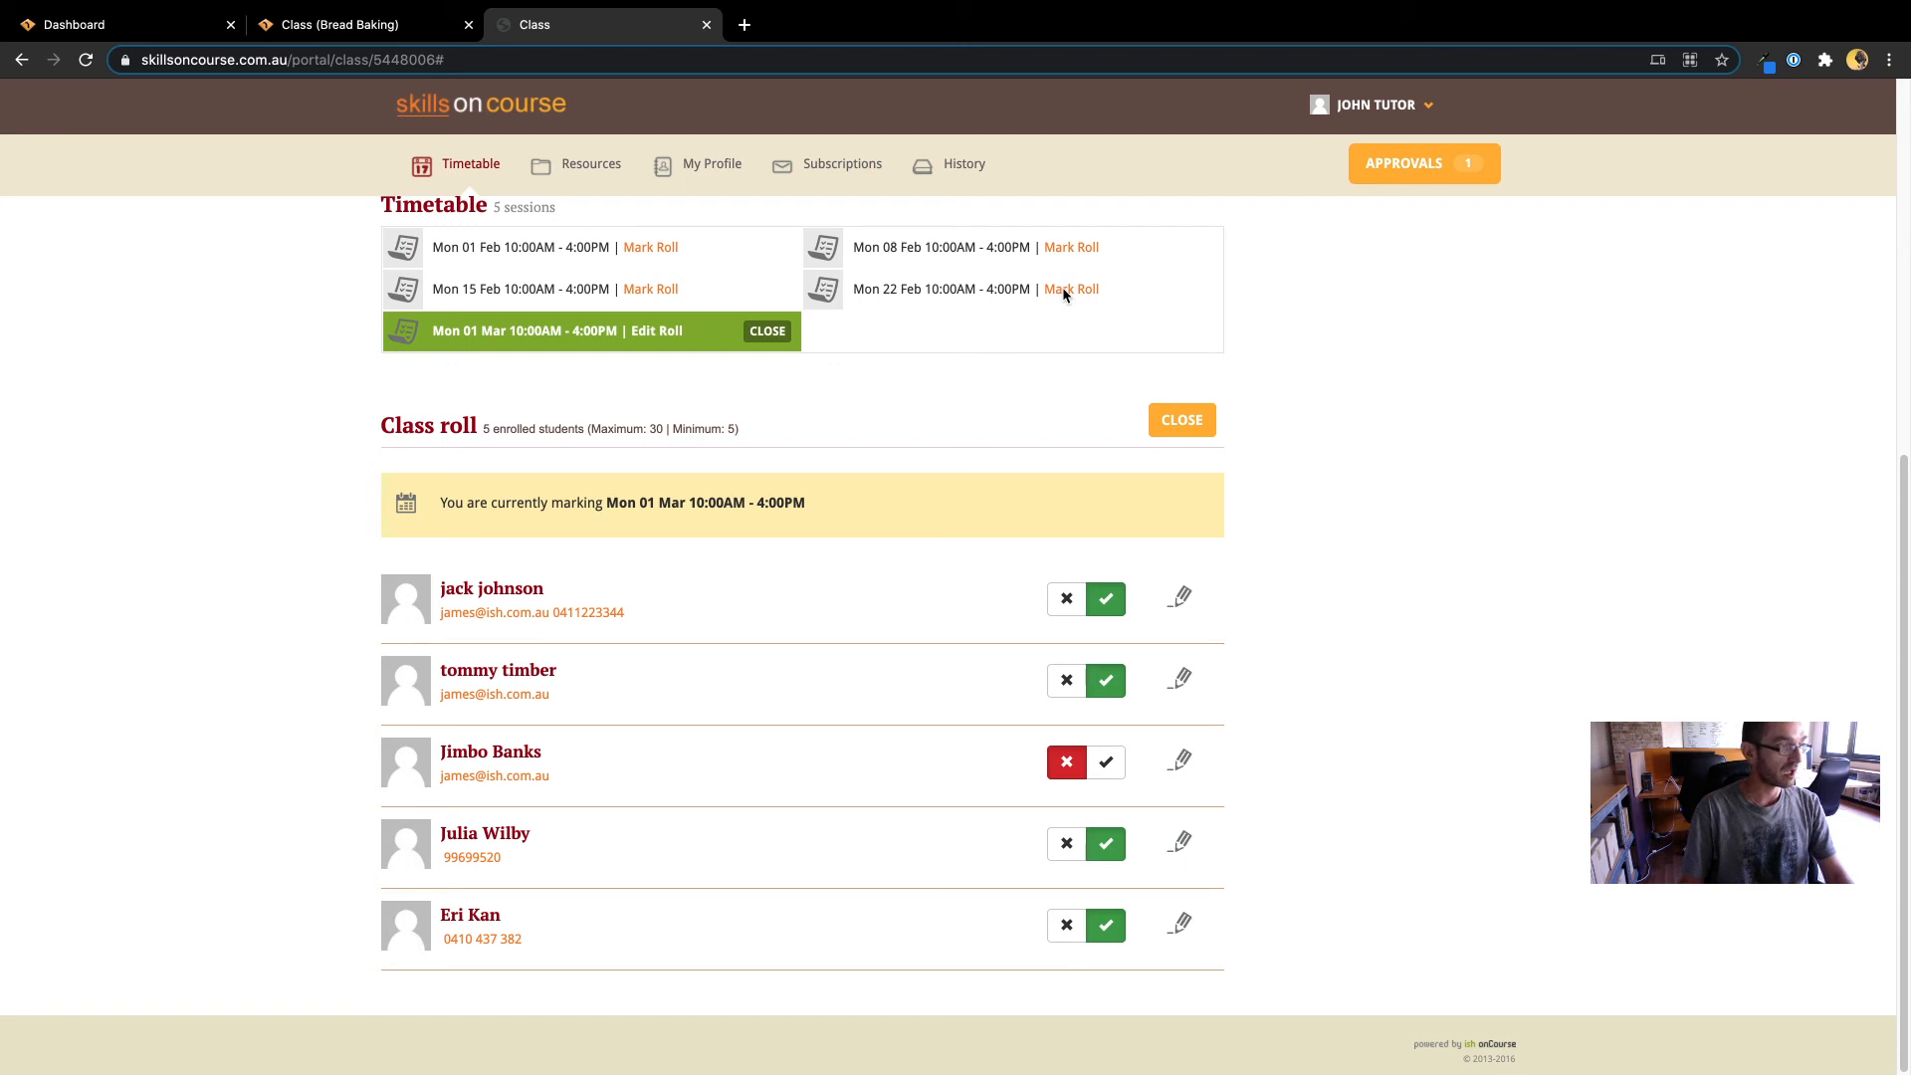
pyautogui.scroll(4, 820, 420)
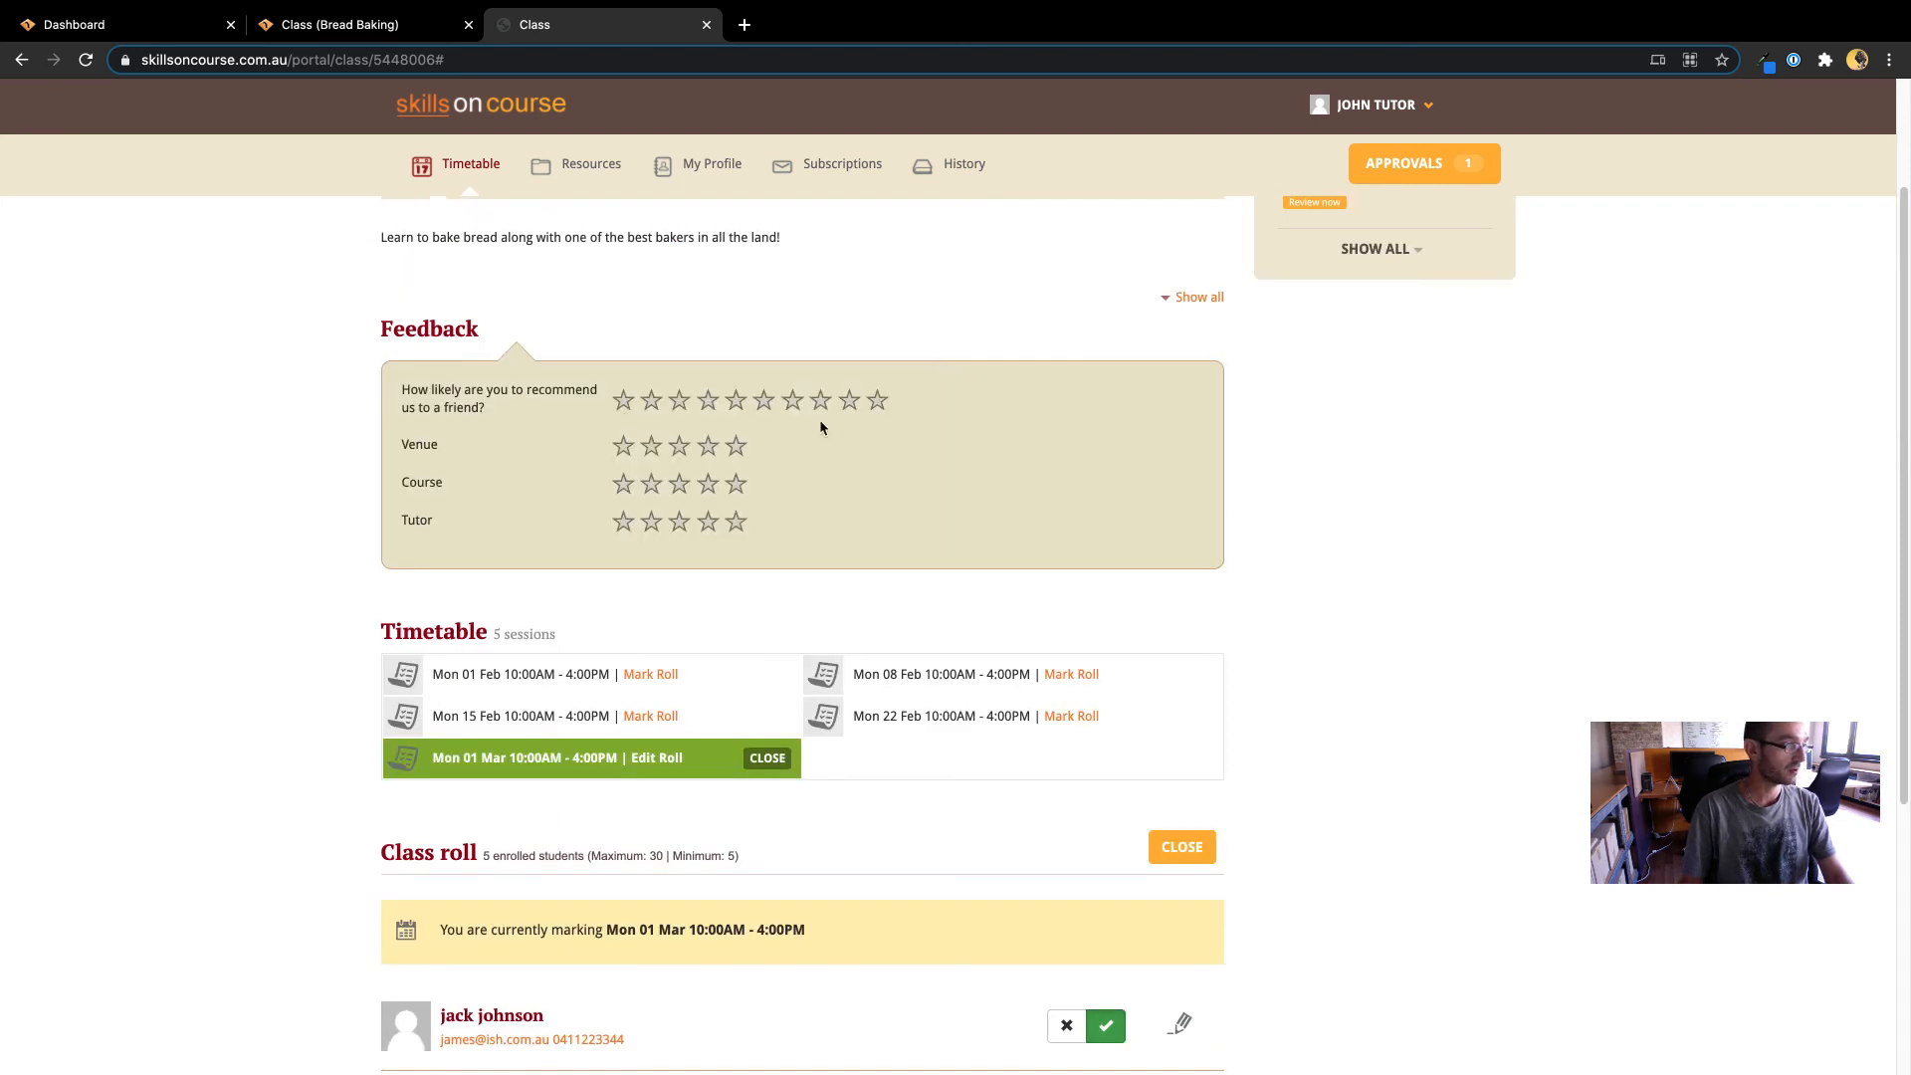
pyautogui.click(763, 754)
# Open the Mon 22 Feb roll, mark all five students present and close the roll
pyautogui.click(1057, 681)
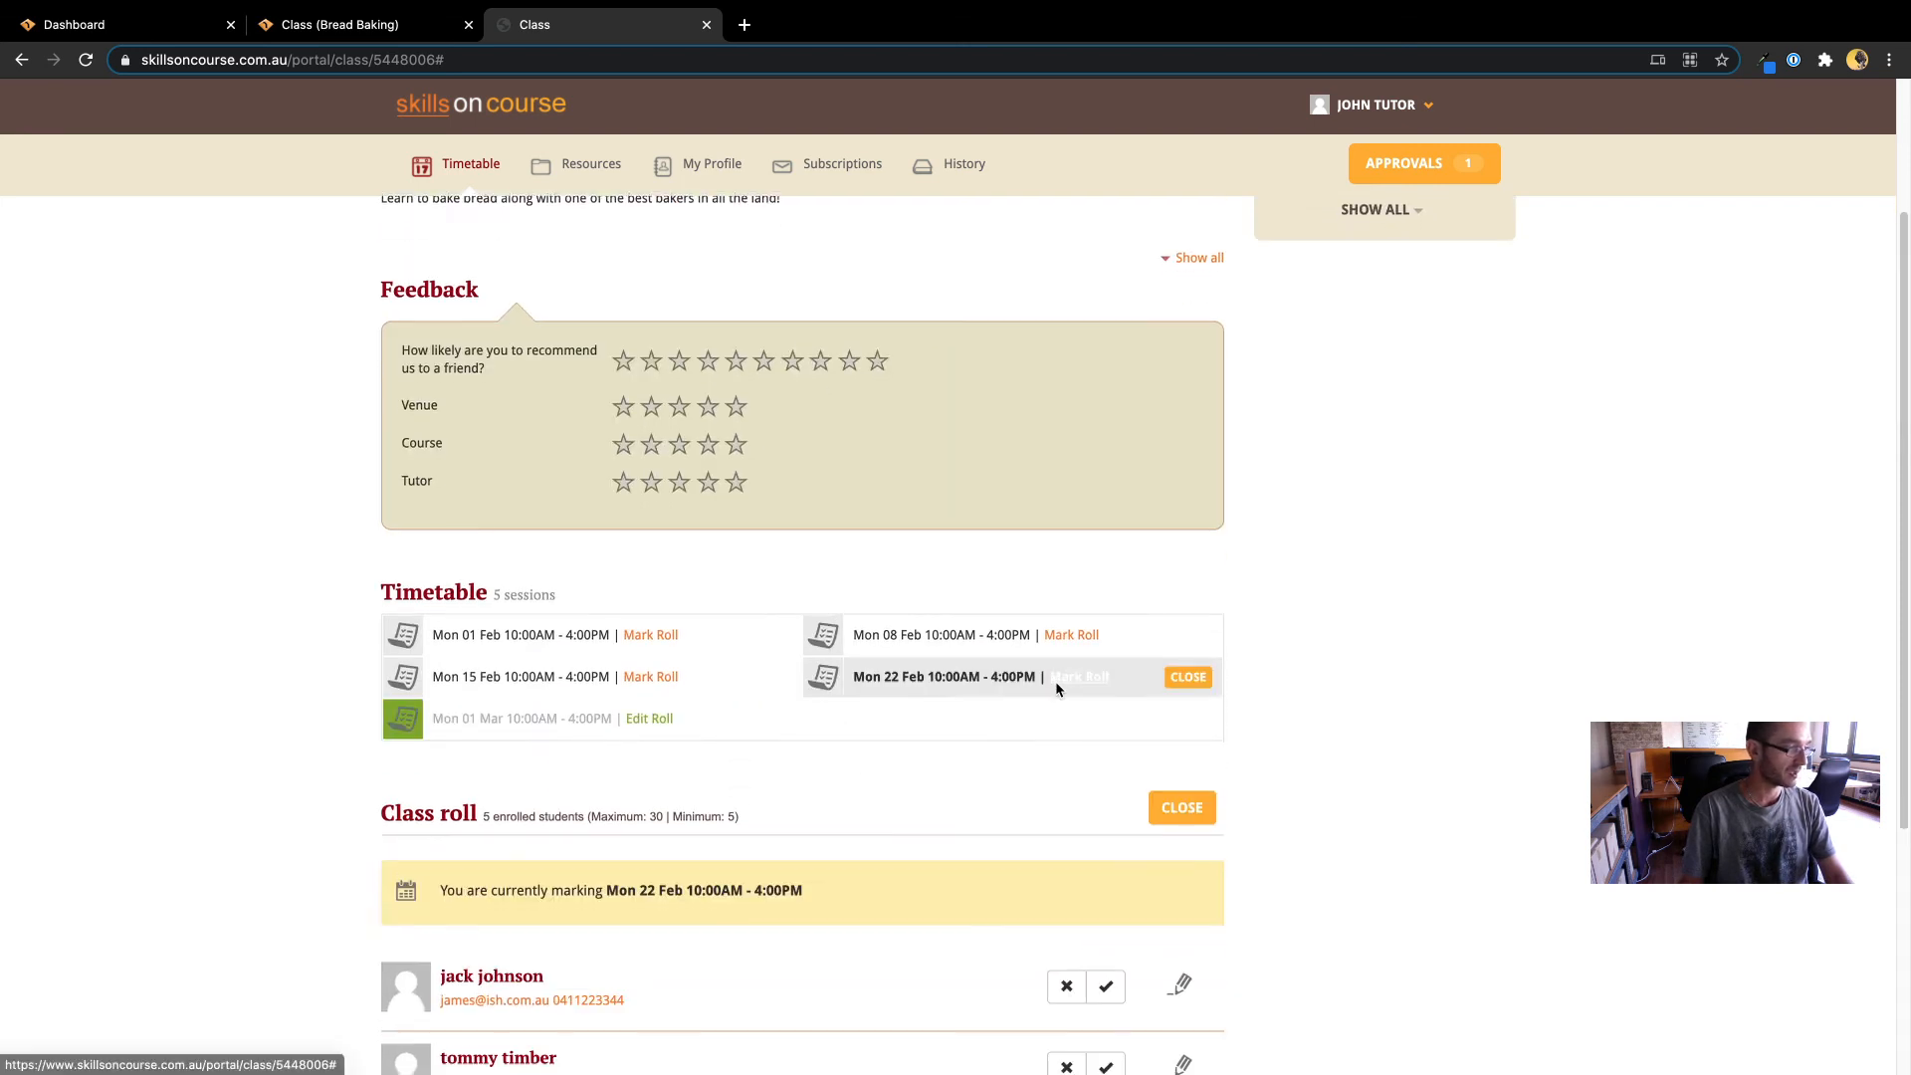
pyautogui.scroll(-4, 1054, 681)
pyautogui.click(1104, 599)
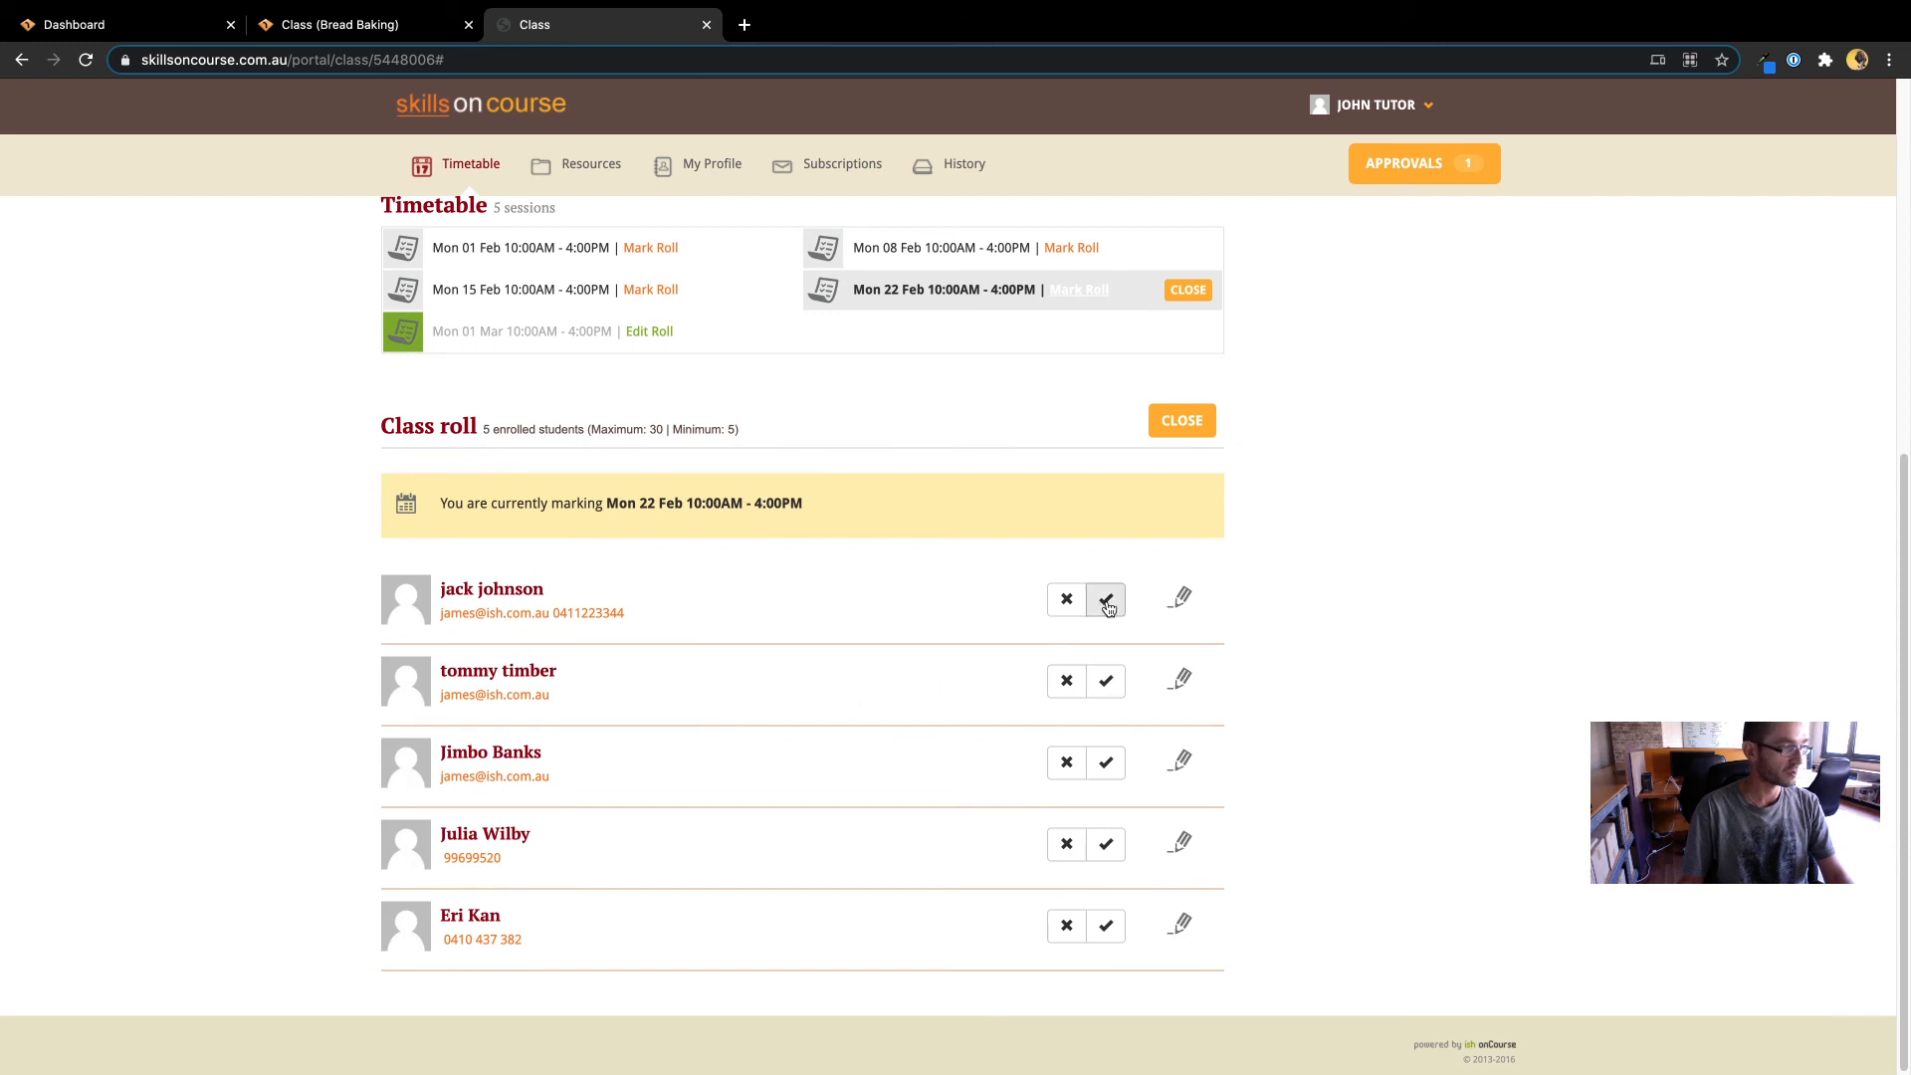
pyautogui.click(1101, 686)
pyautogui.click(1103, 762)
pyautogui.click(1102, 844)
pyautogui.click(1103, 926)
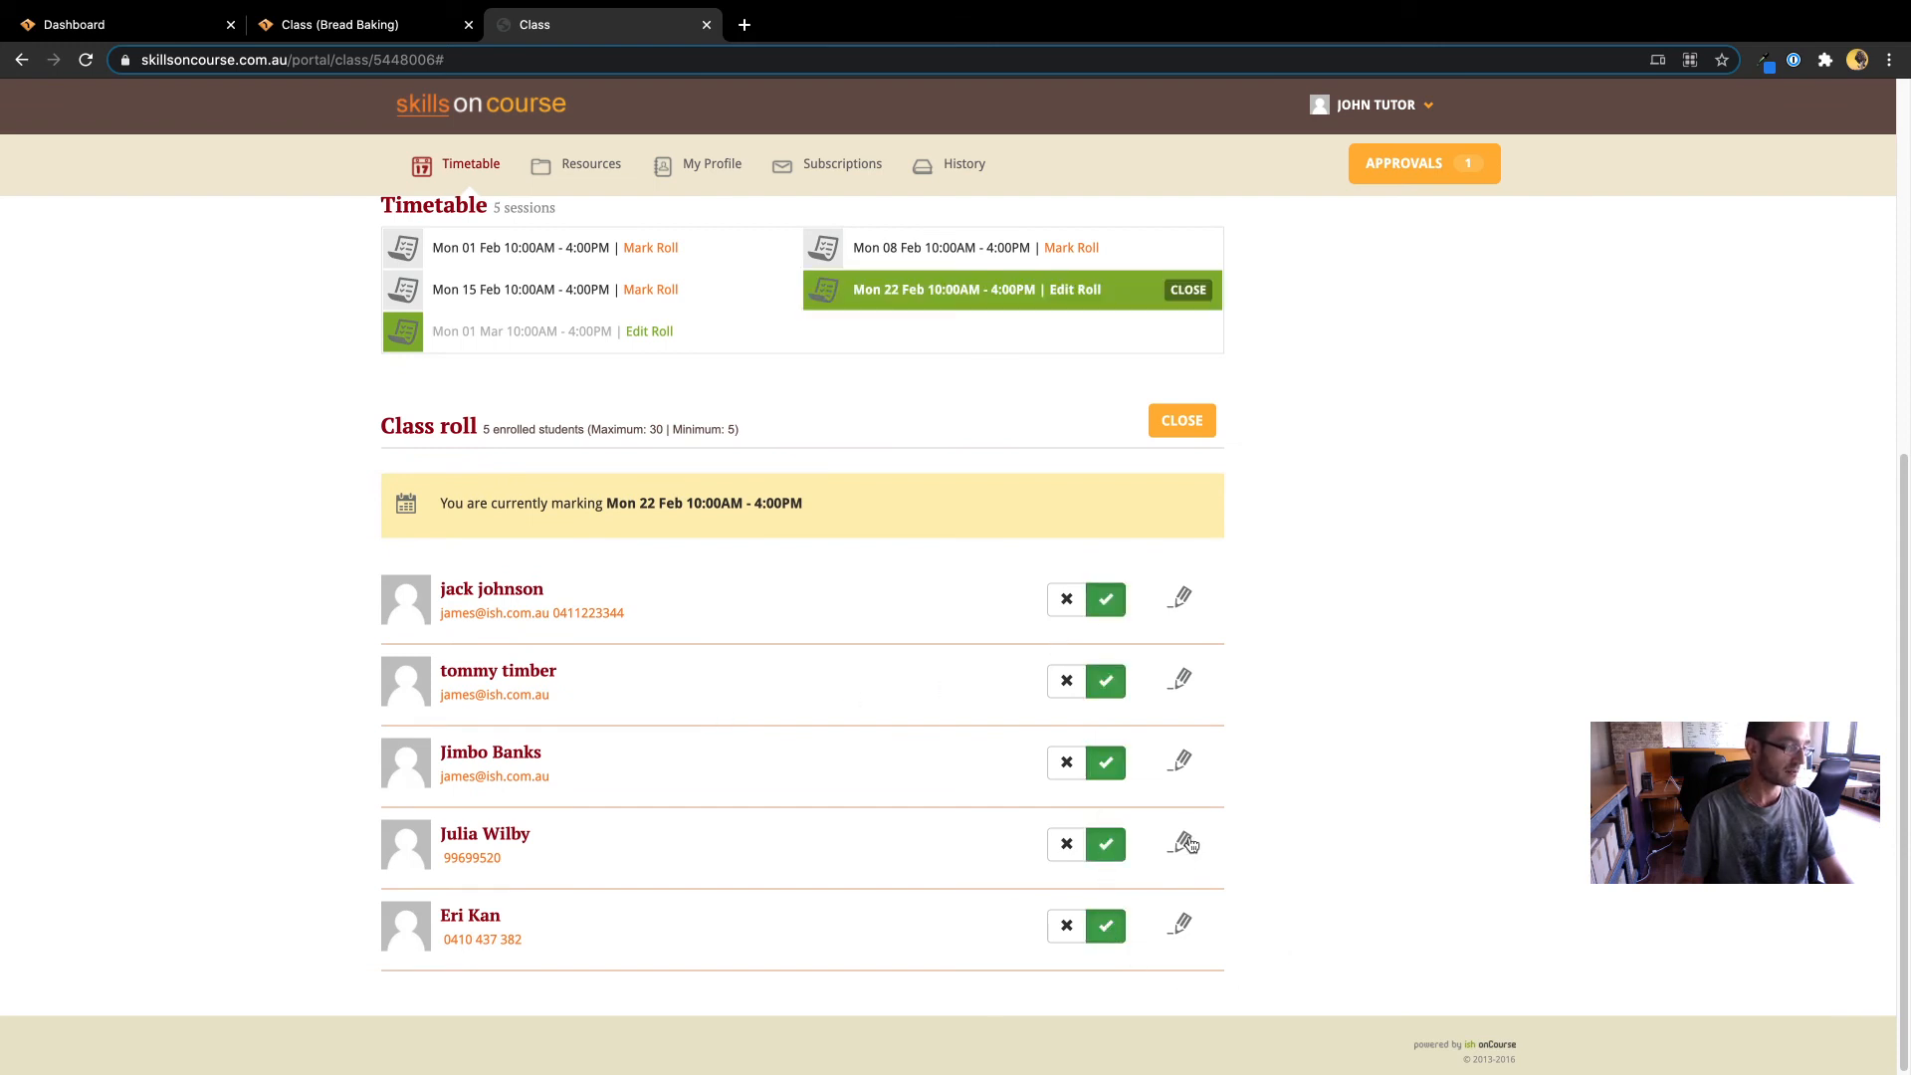
pyautogui.click(1191, 291)
# Open the Mon 08 Feb roll, mark the first student present and open the second student's absence details
pyautogui.click(1081, 408)
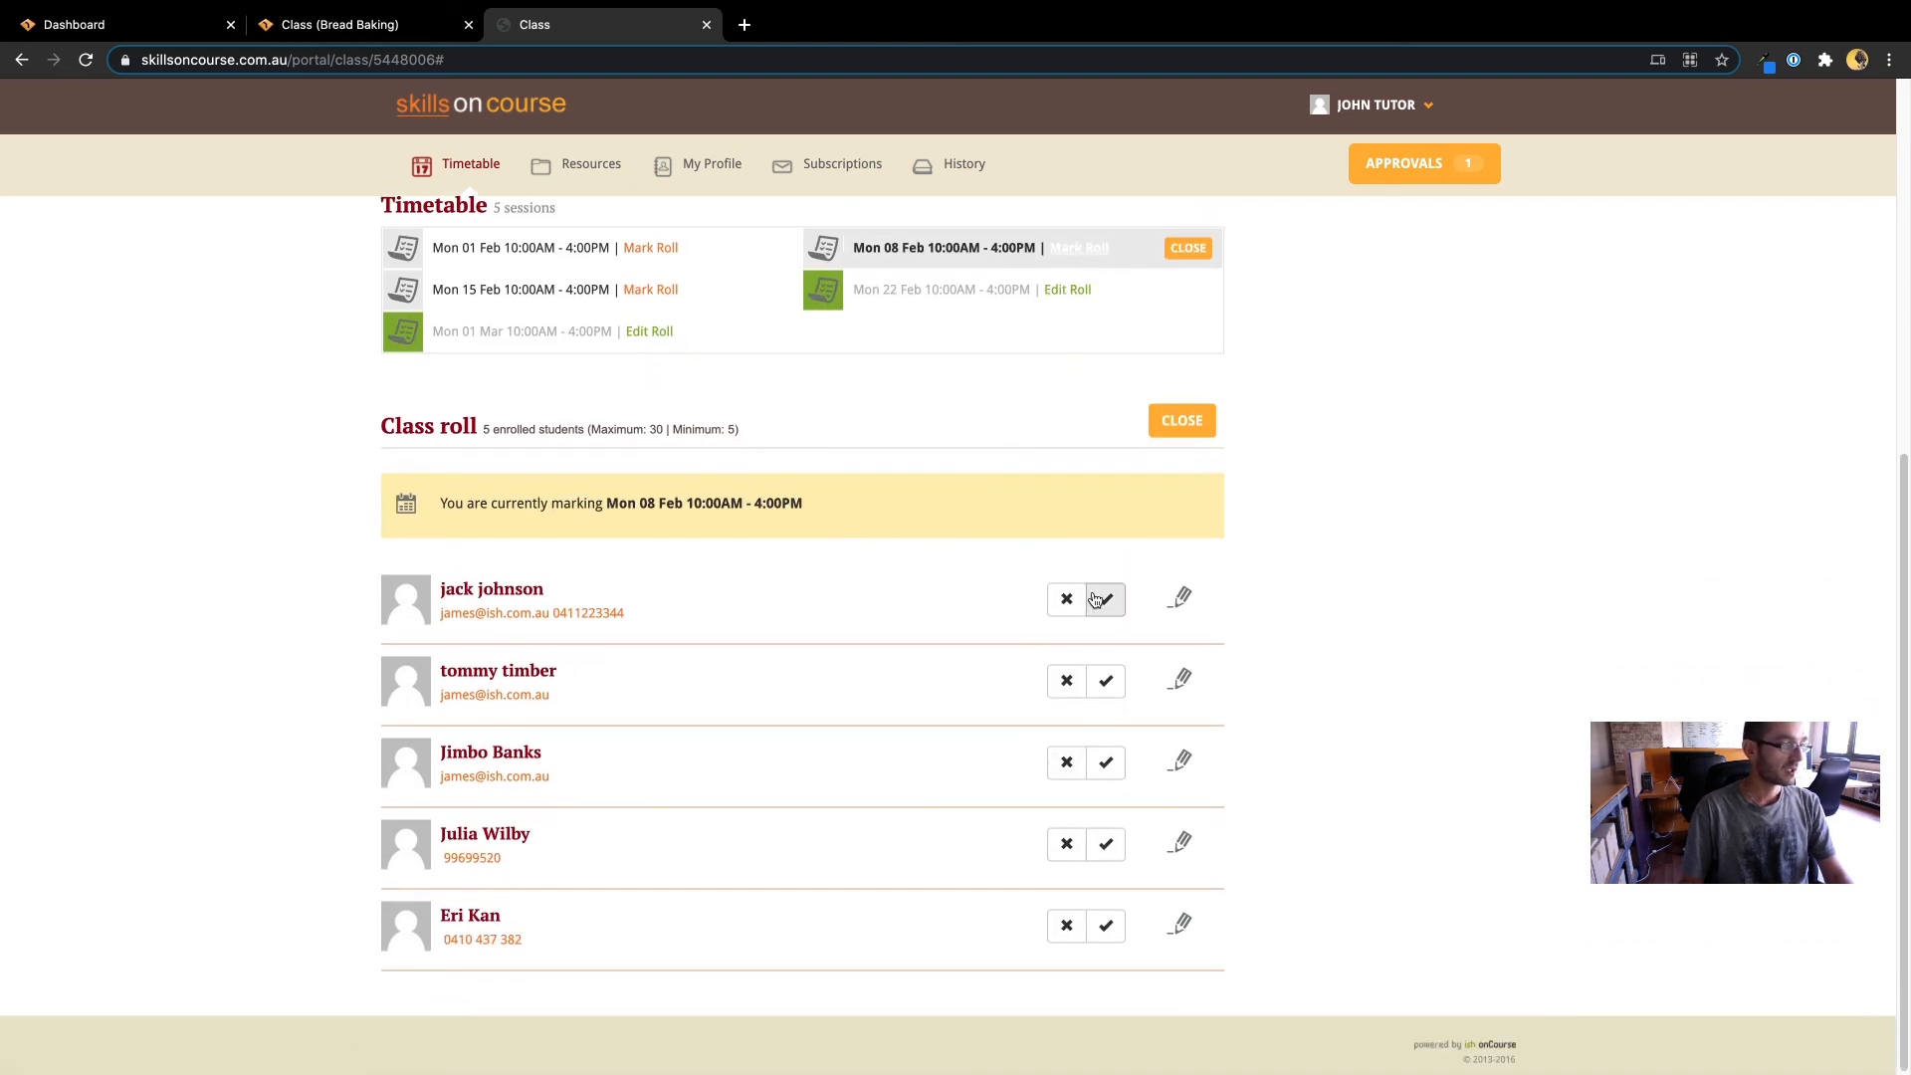
pyautogui.click(1095, 598)
pyautogui.click(1065, 681)
pyautogui.click(1180, 682)
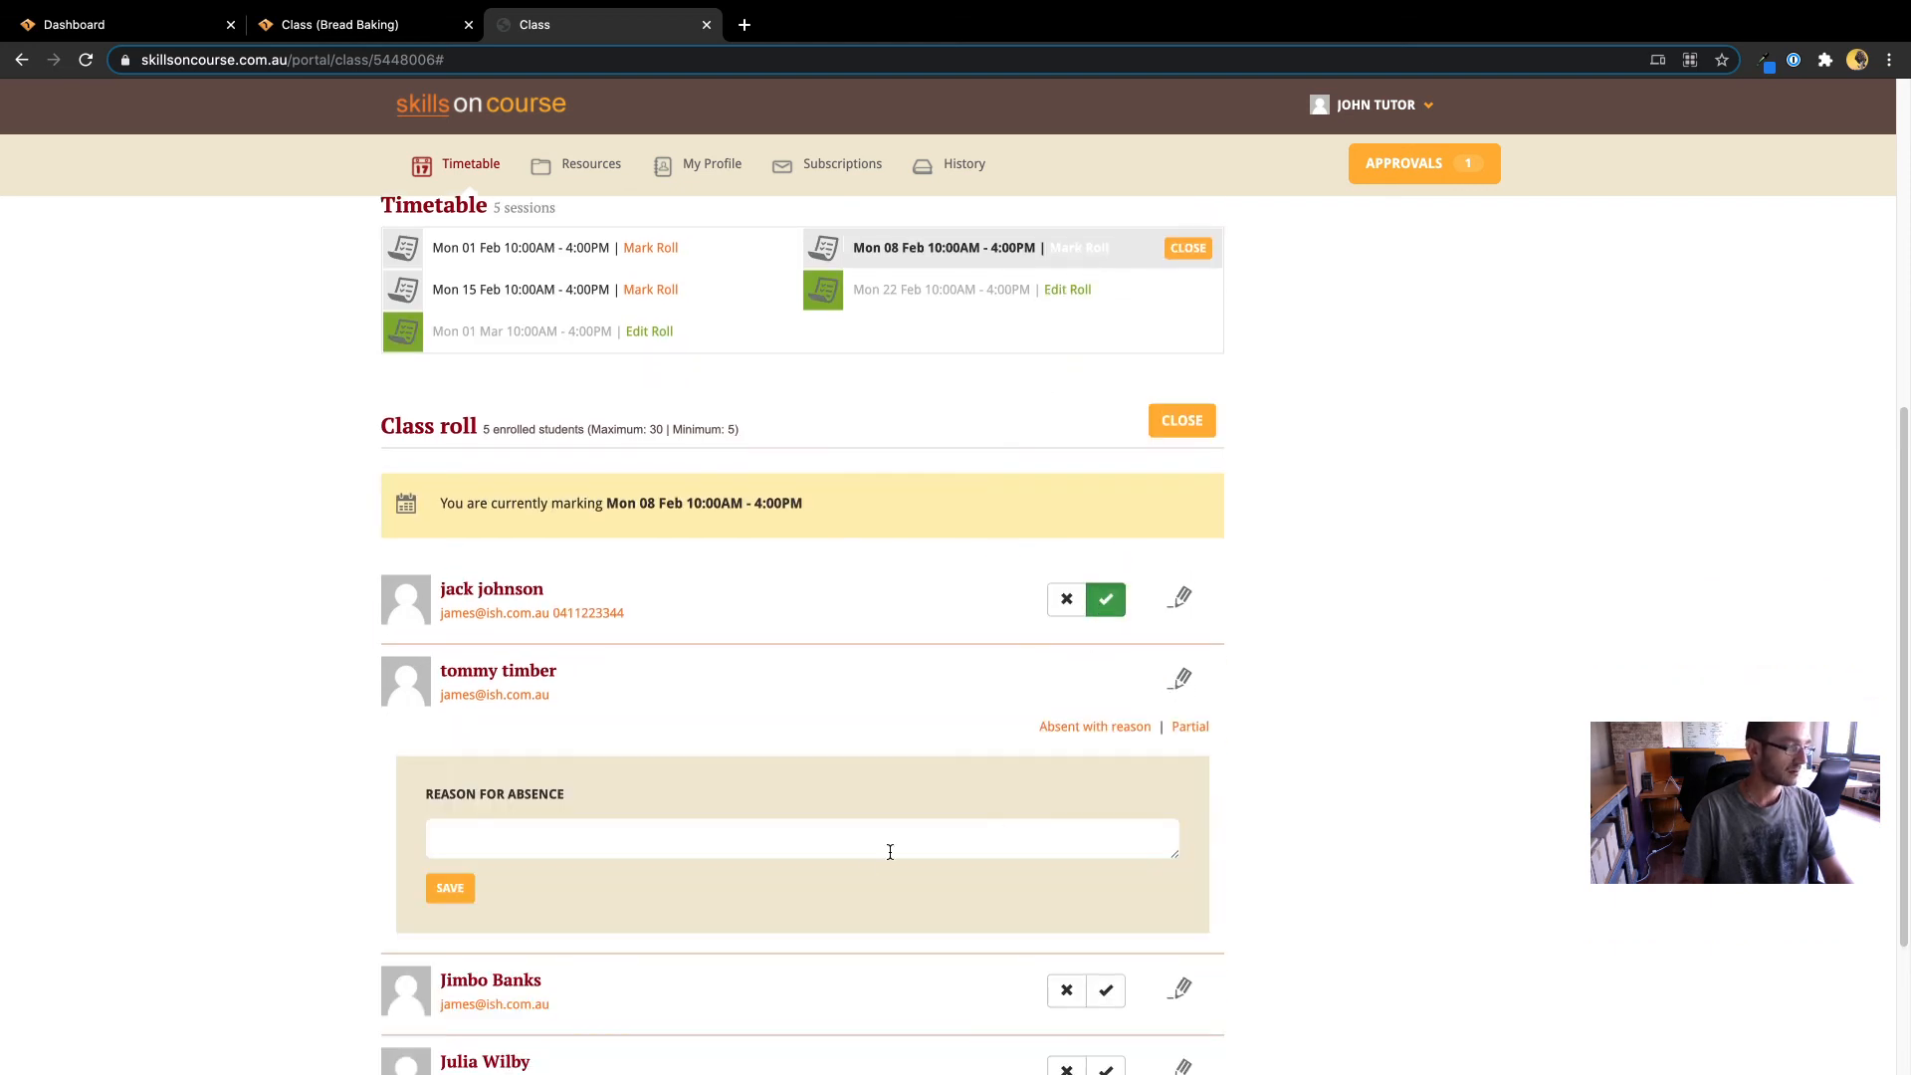
# Enter "Student went home sick" as the second student's reason for absence
pyautogui.click(856, 841)
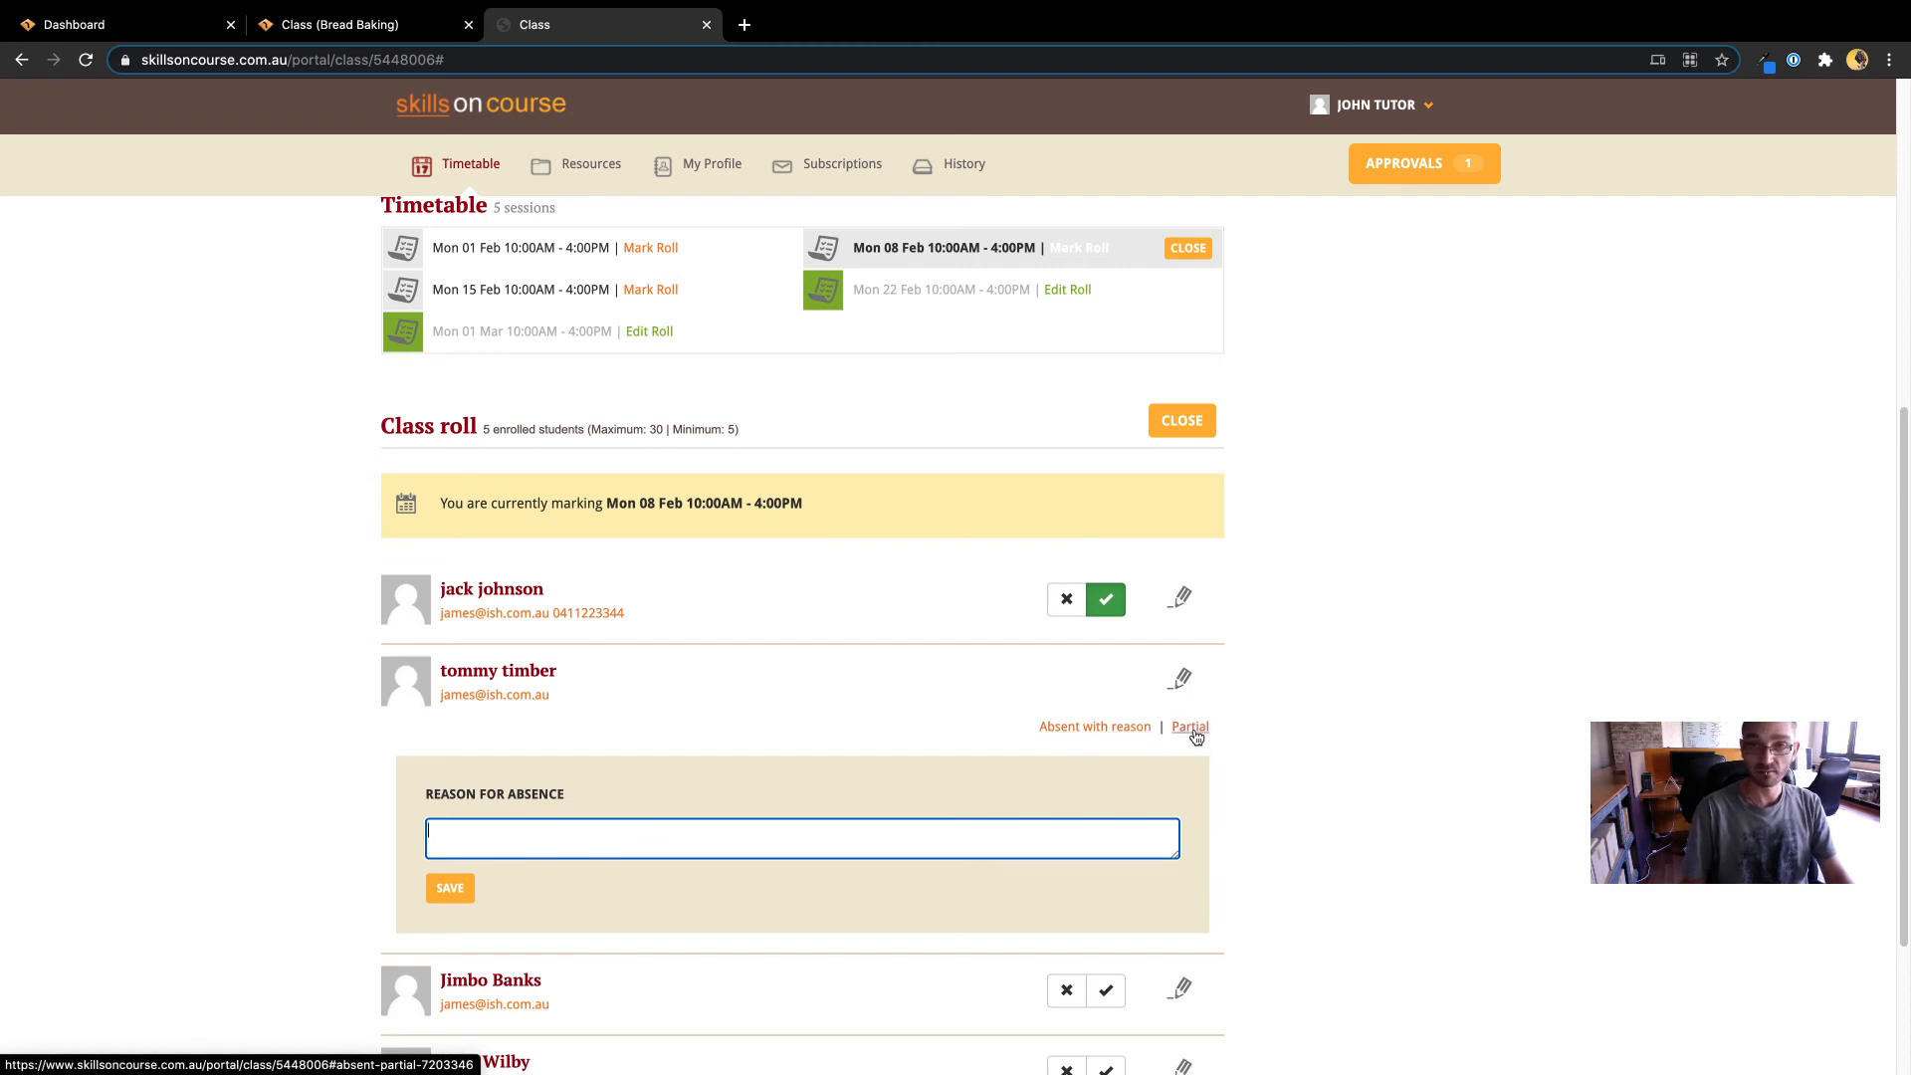
pyautogui.write('Stu')
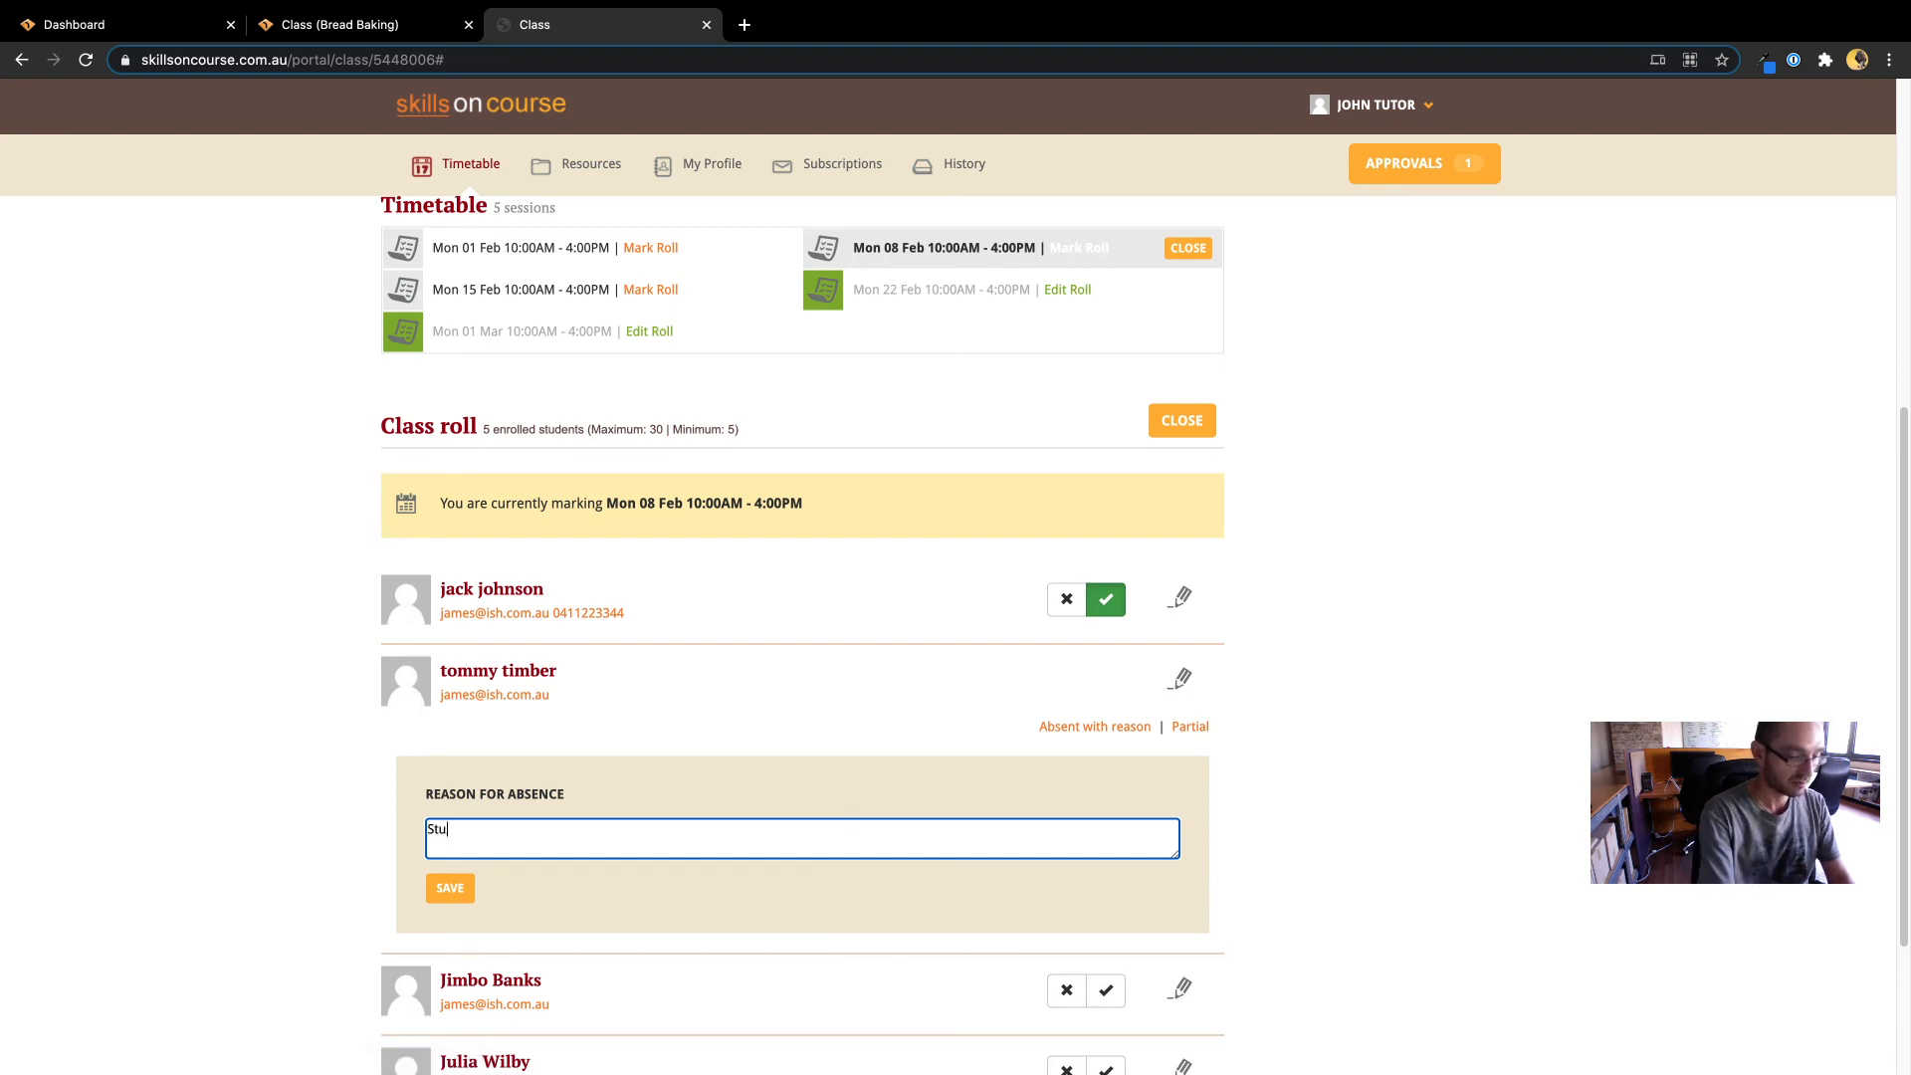
pyautogui.write('dent ')
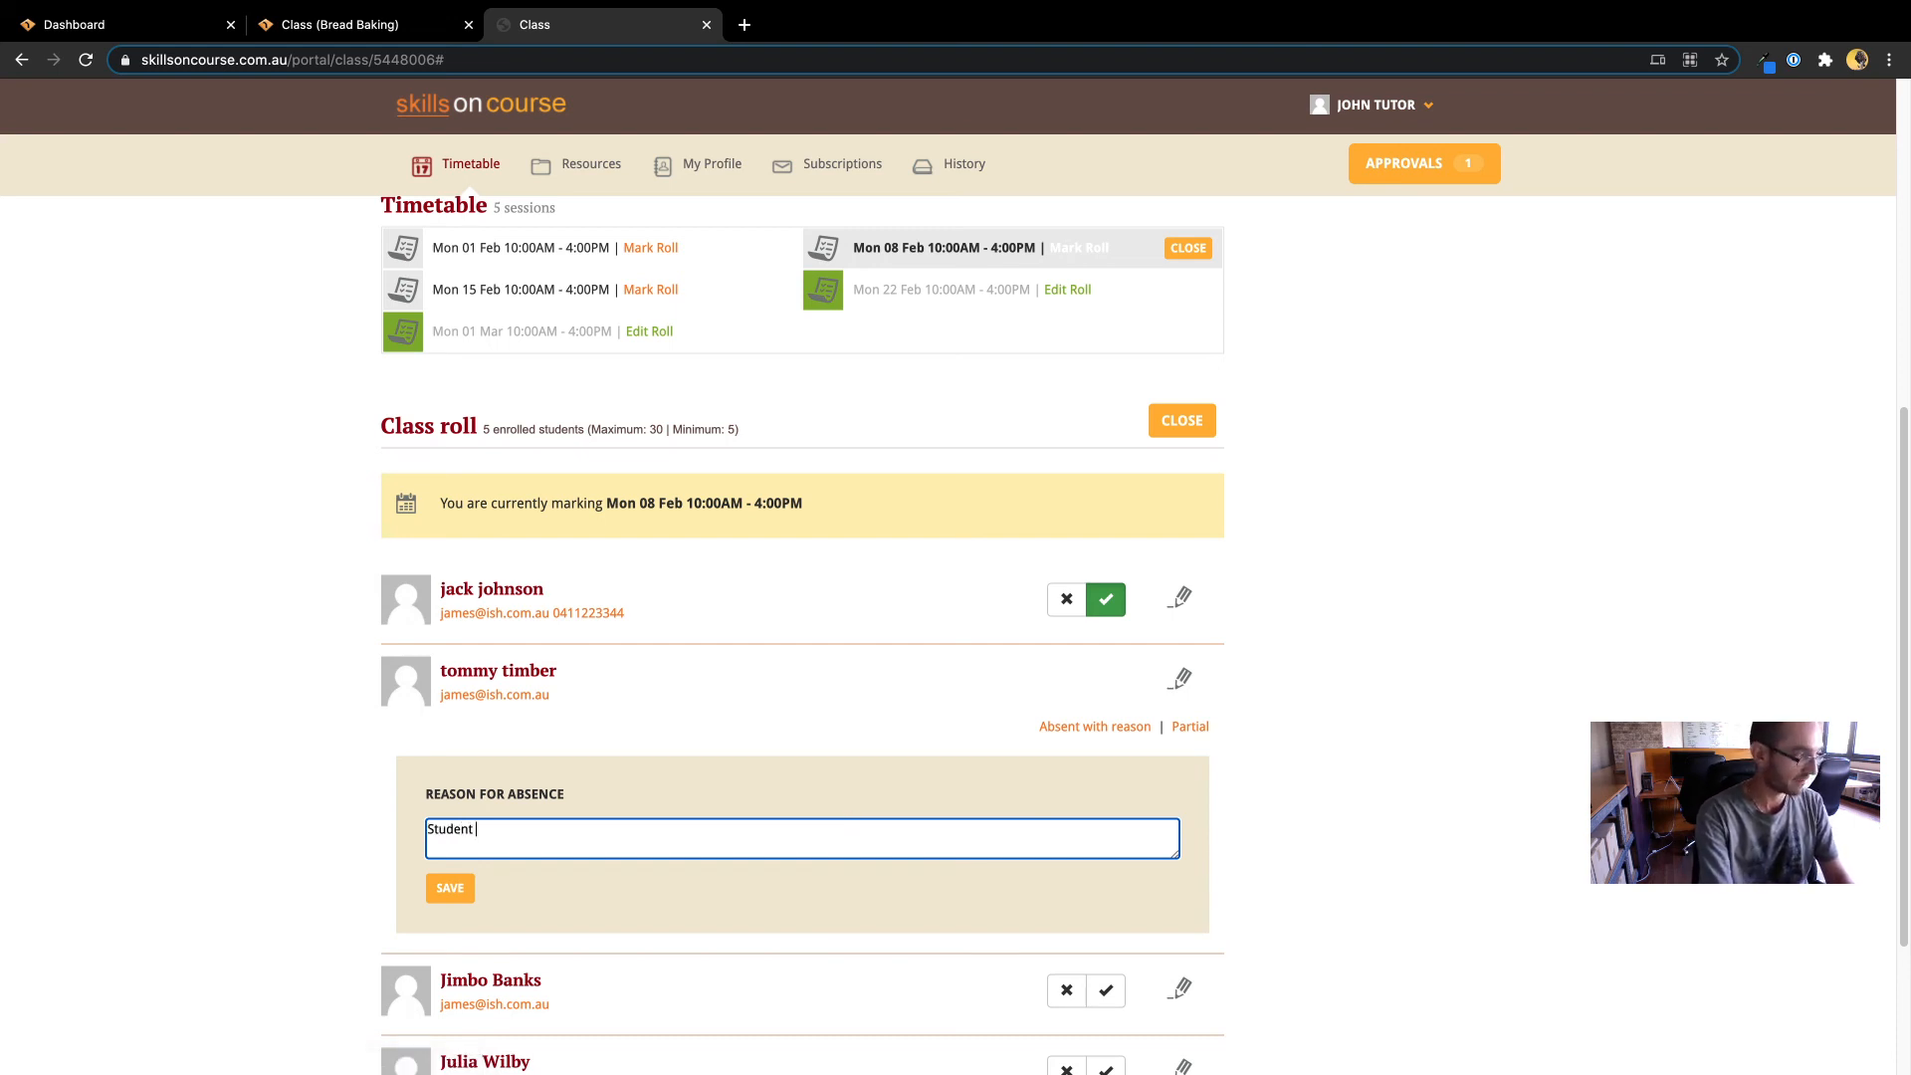
pyautogui.write('went home s')
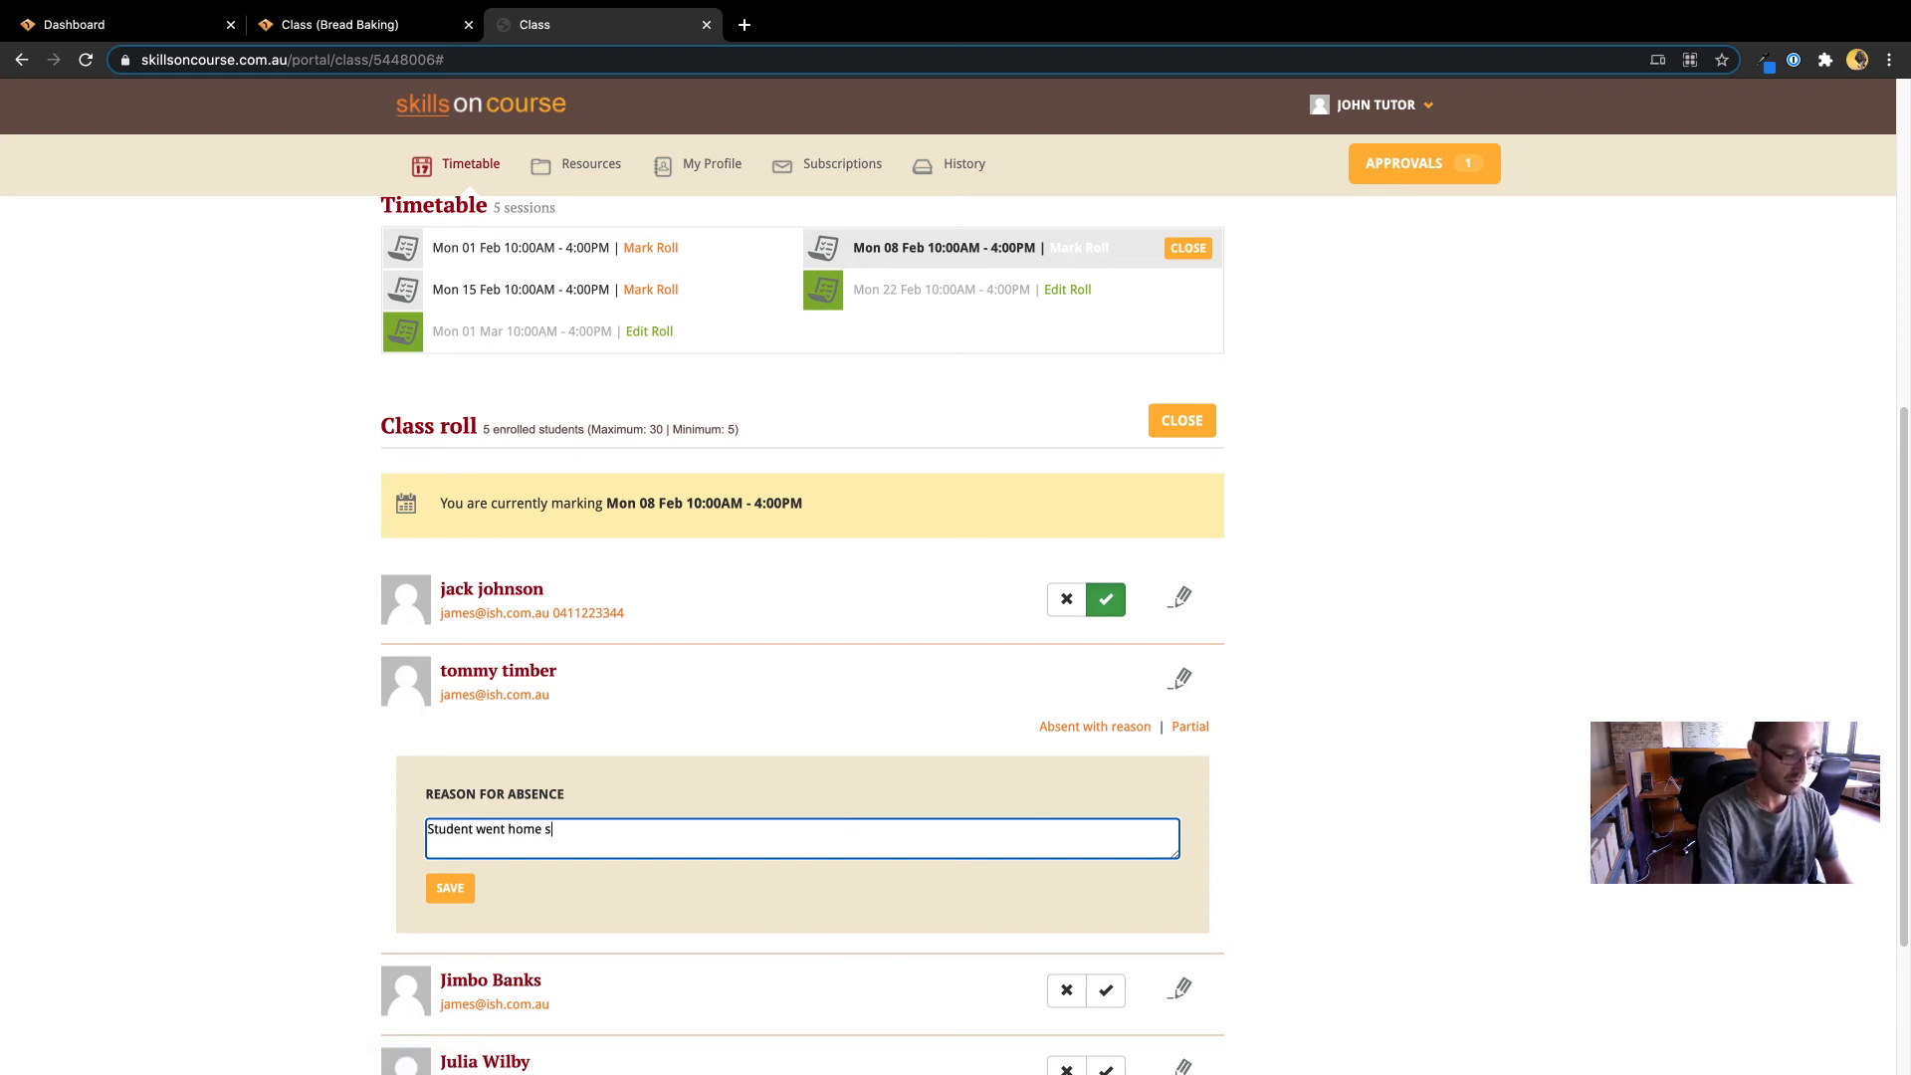
pyautogui.write('ick')
# Save the second student as partially attending from 10:00 AM to 04:00 PM, mark the remaining three students present and close the roll
pyautogui.click(1192, 728)
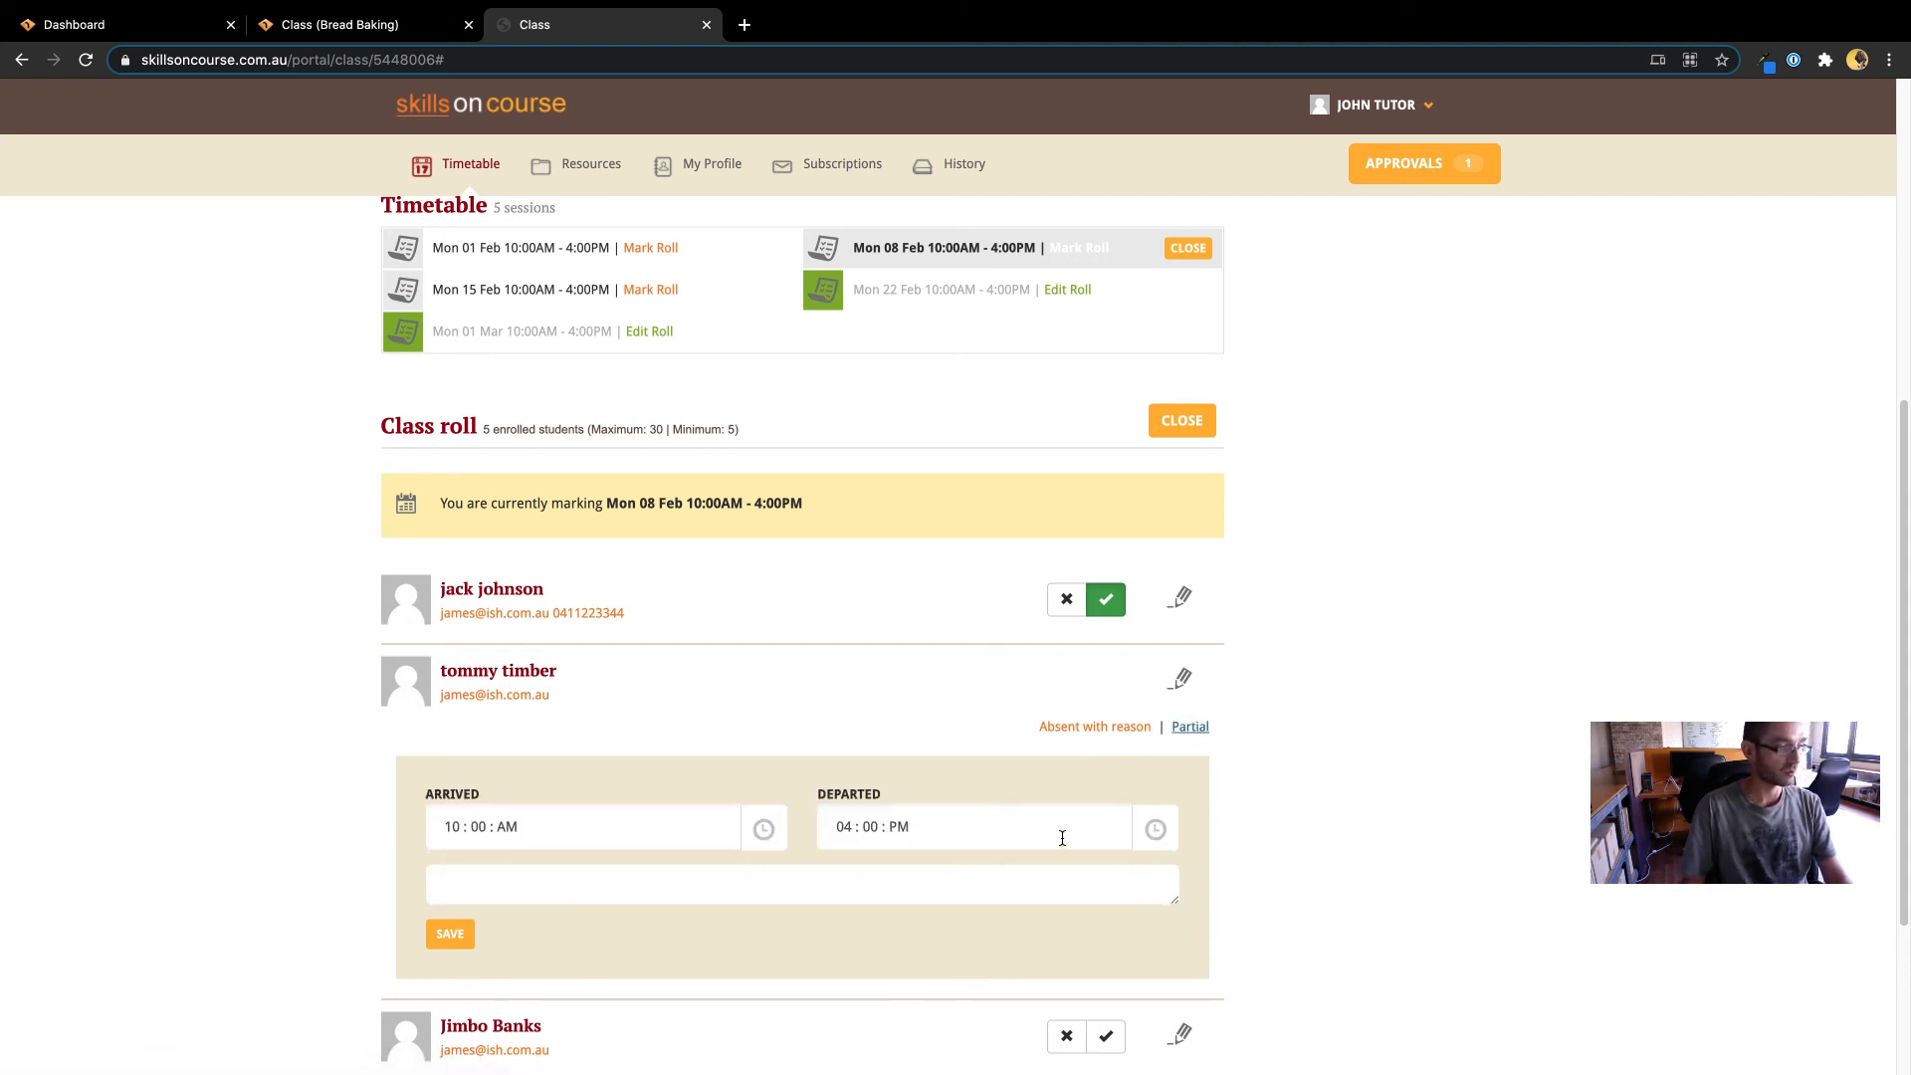
pyautogui.click(450, 933)
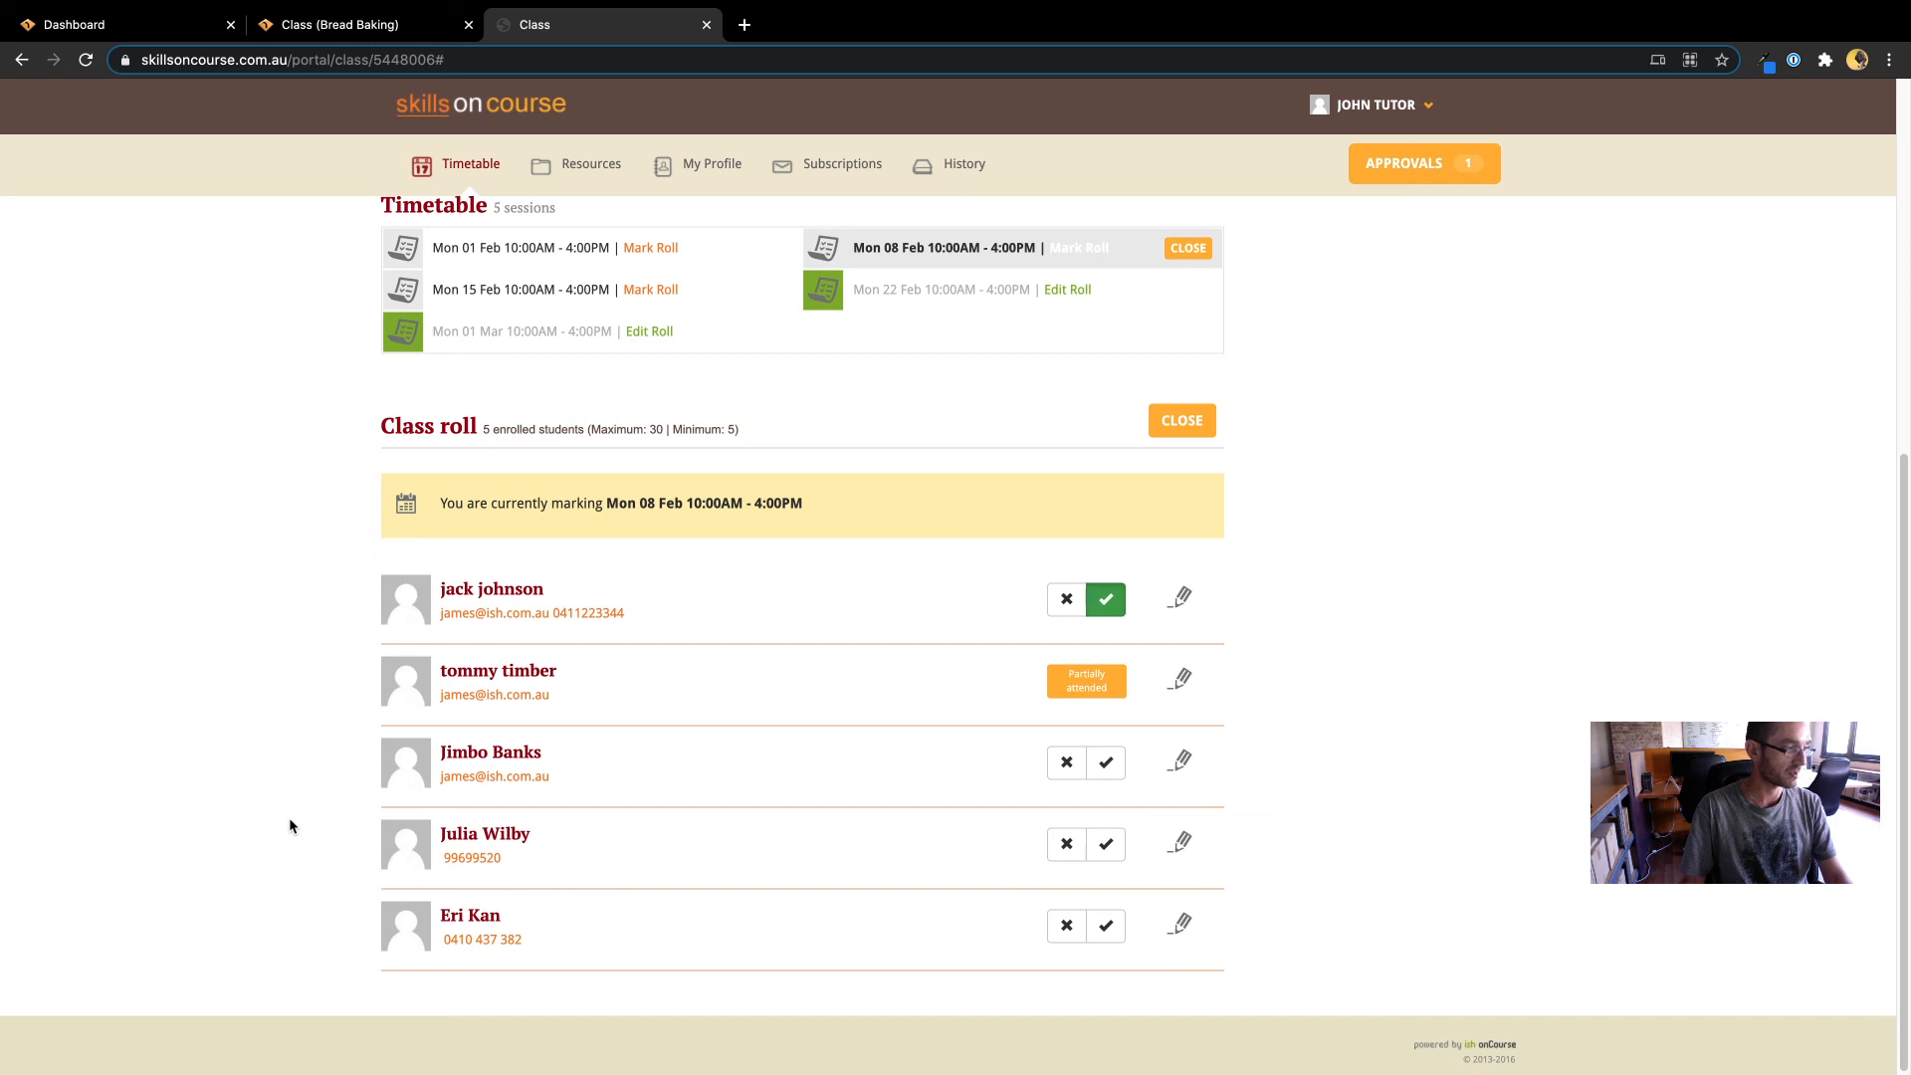
pyautogui.click(1104, 762)
pyautogui.click(1105, 844)
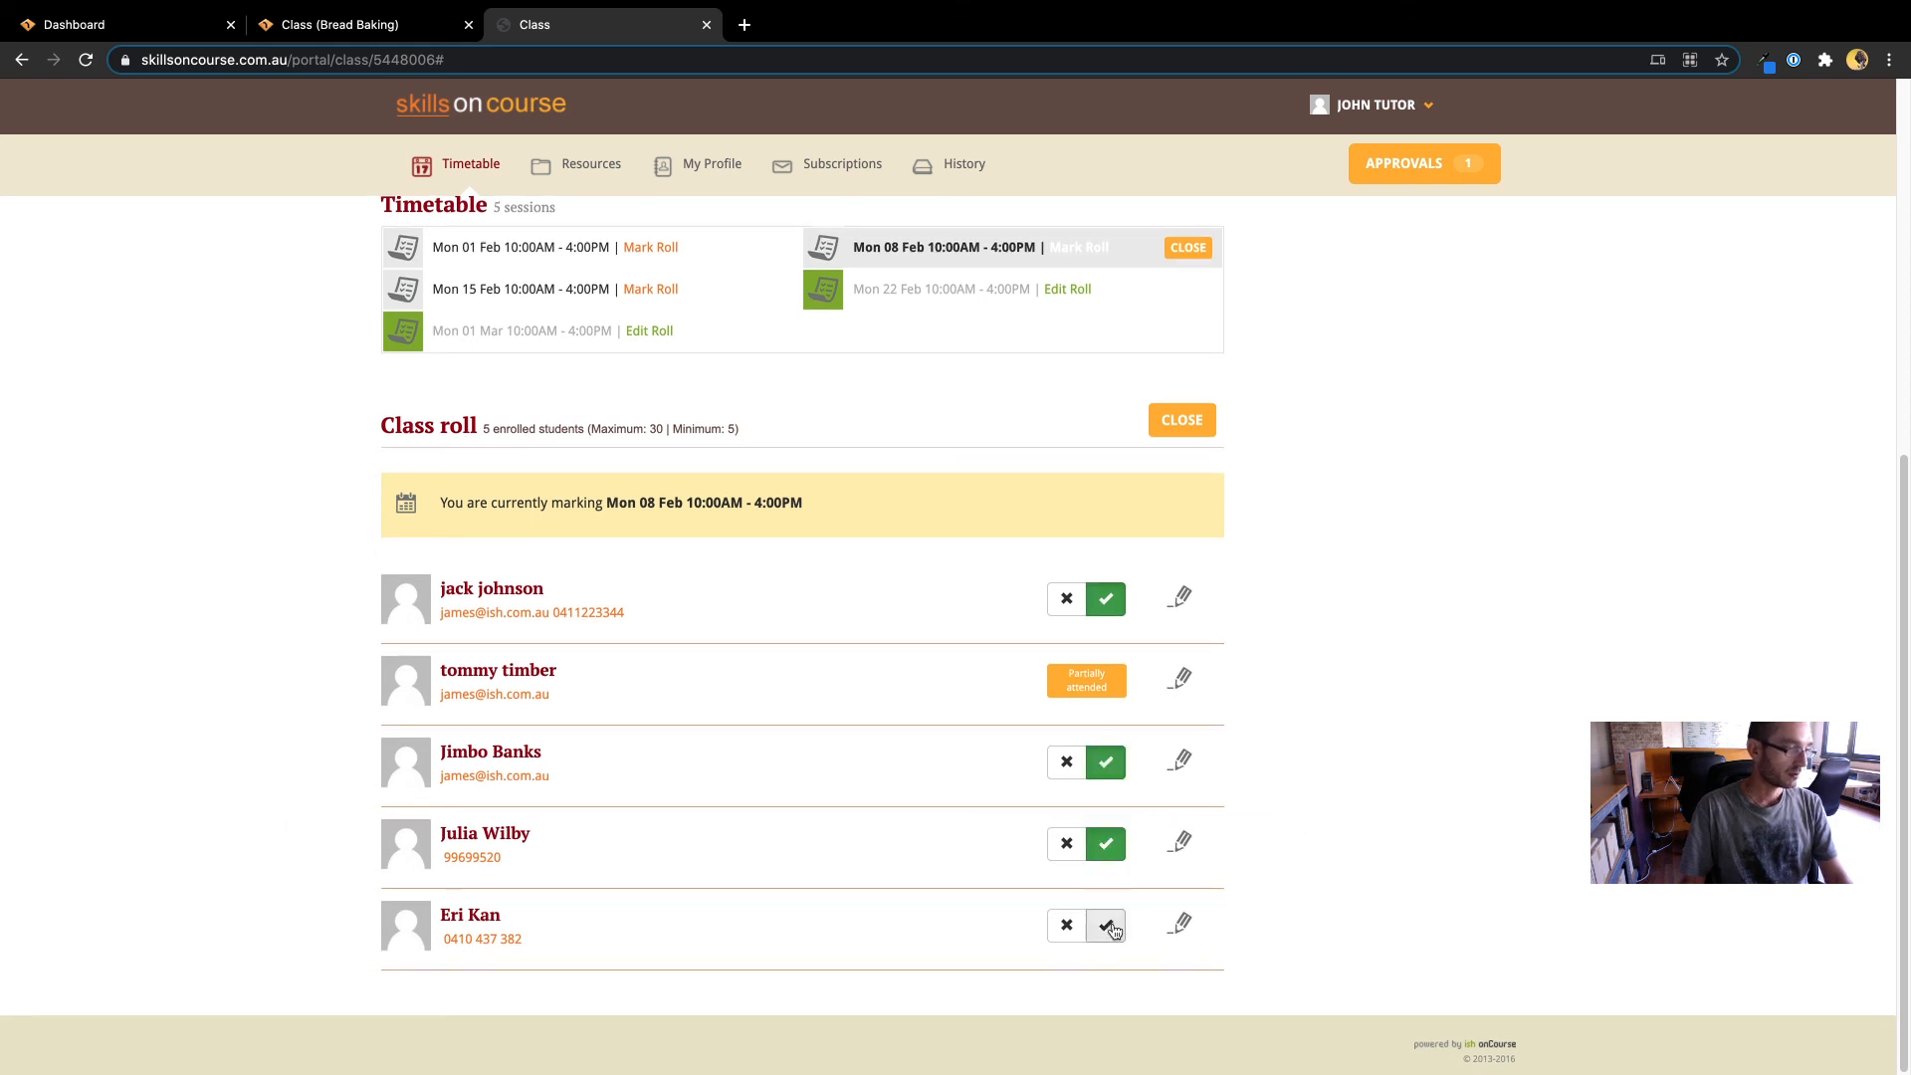
pyautogui.click(1107, 926)
pyautogui.click(1181, 419)
# Open the Mon 15 Feb roll, mark all five students present and close the roll
pyautogui.click(648, 440)
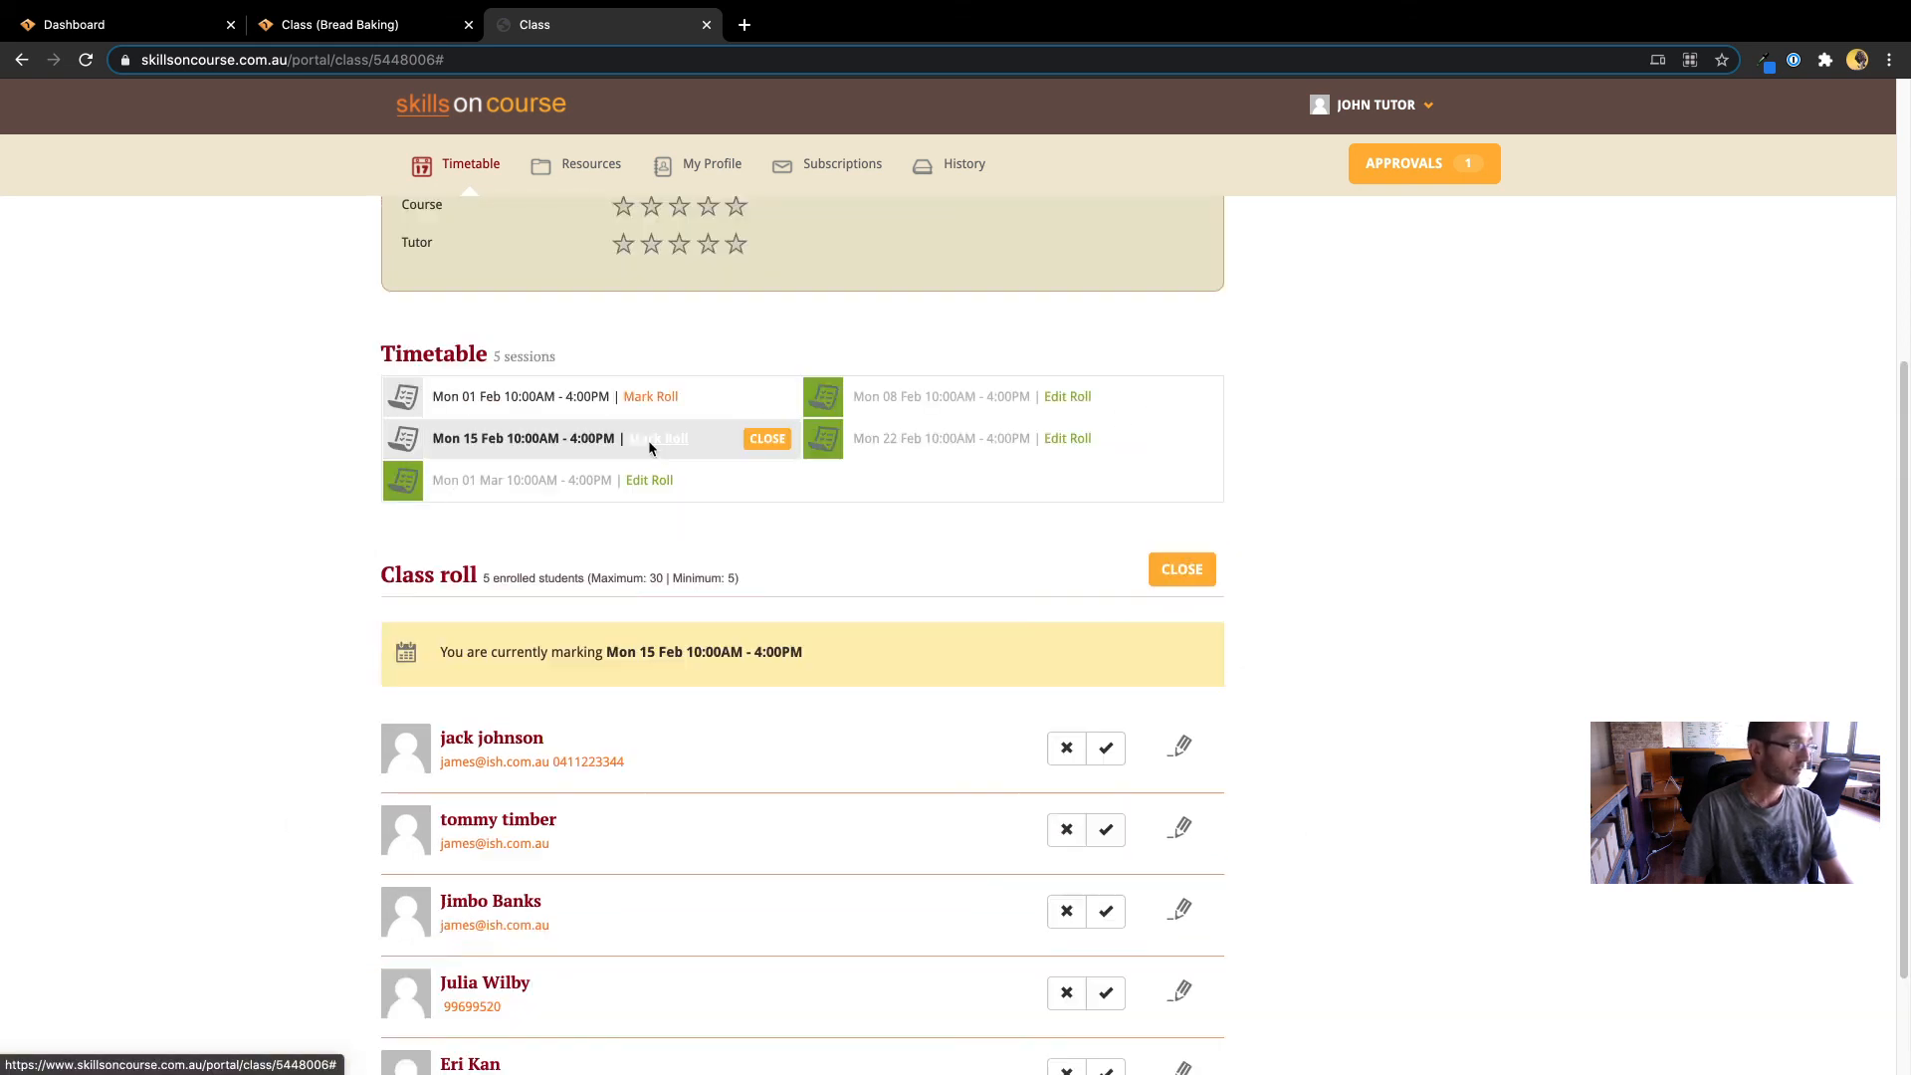
pyautogui.scroll(-3, 895, 518)
pyautogui.click(1108, 603)
pyautogui.click(1105, 681)
pyautogui.click(1105, 762)
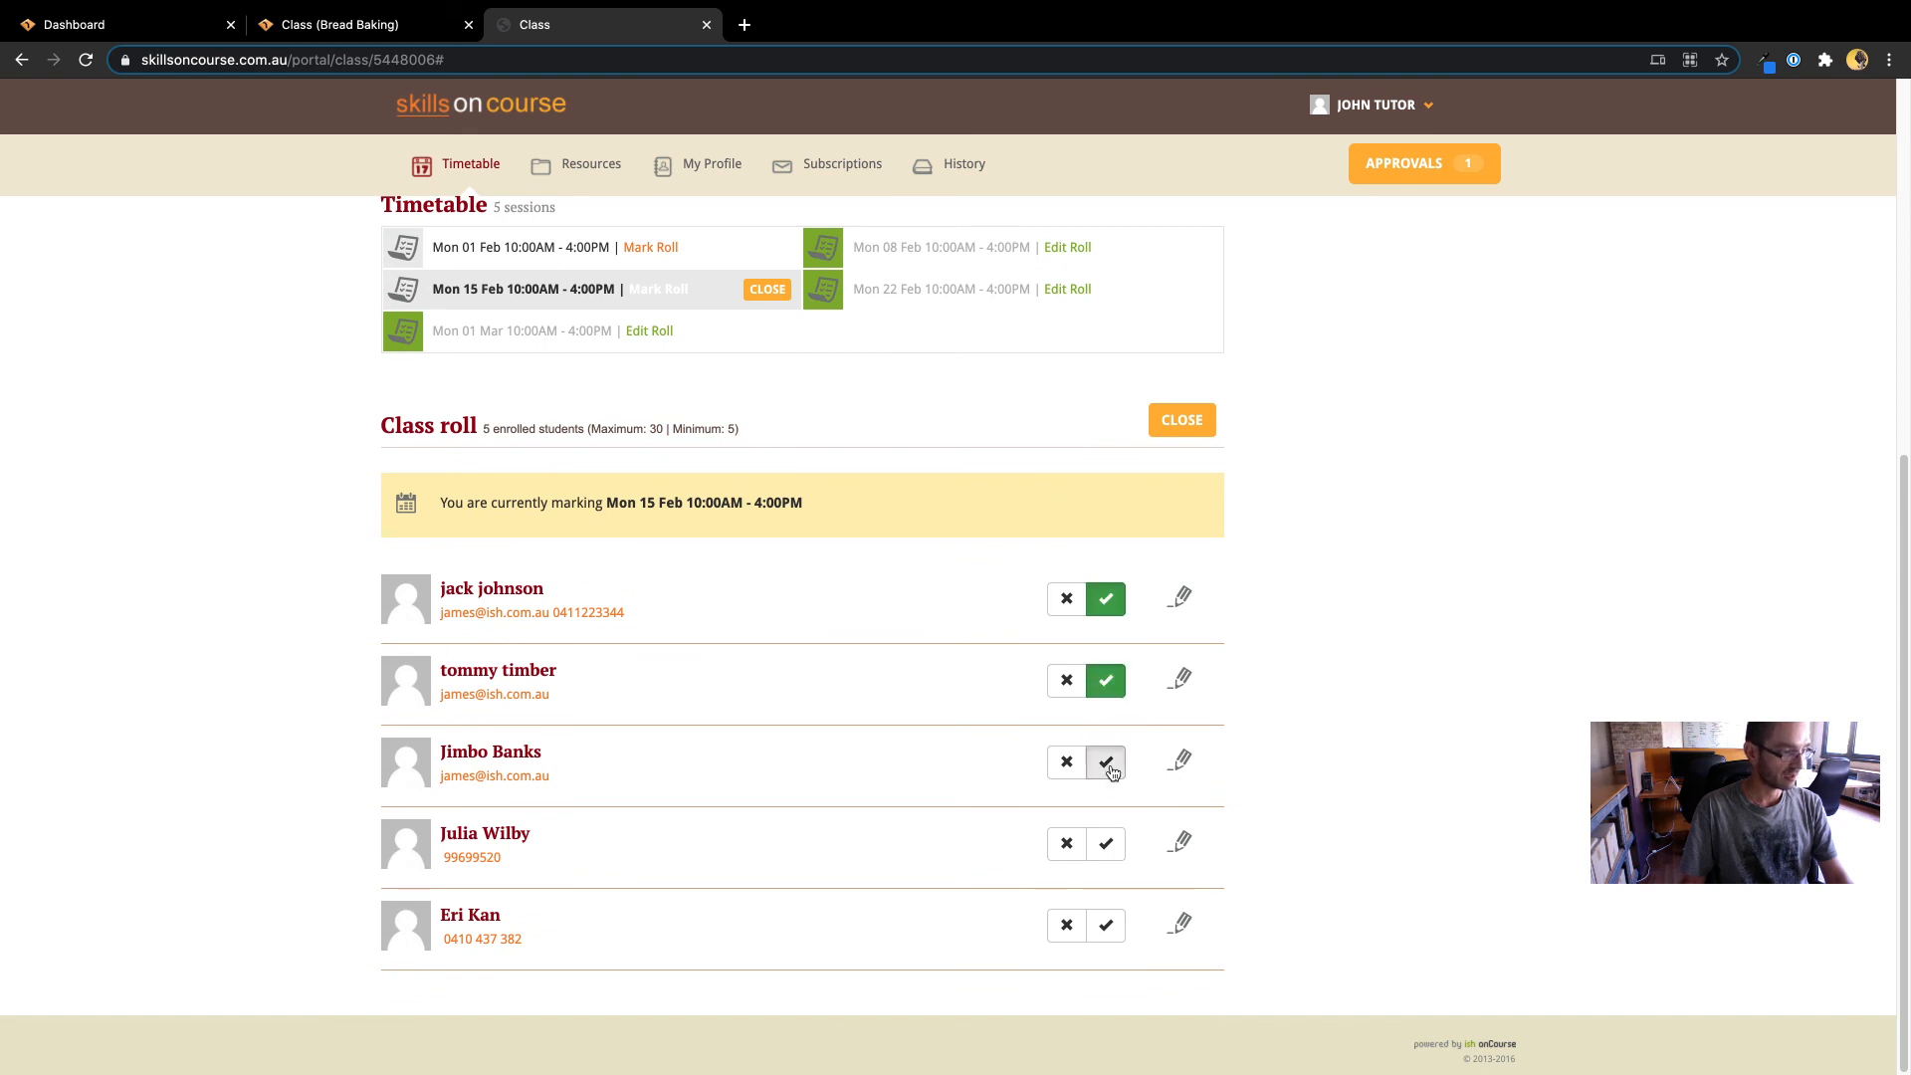
pyautogui.click(1106, 844)
pyautogui.click(1106, 926)
pyautogui.click(1181, 419)
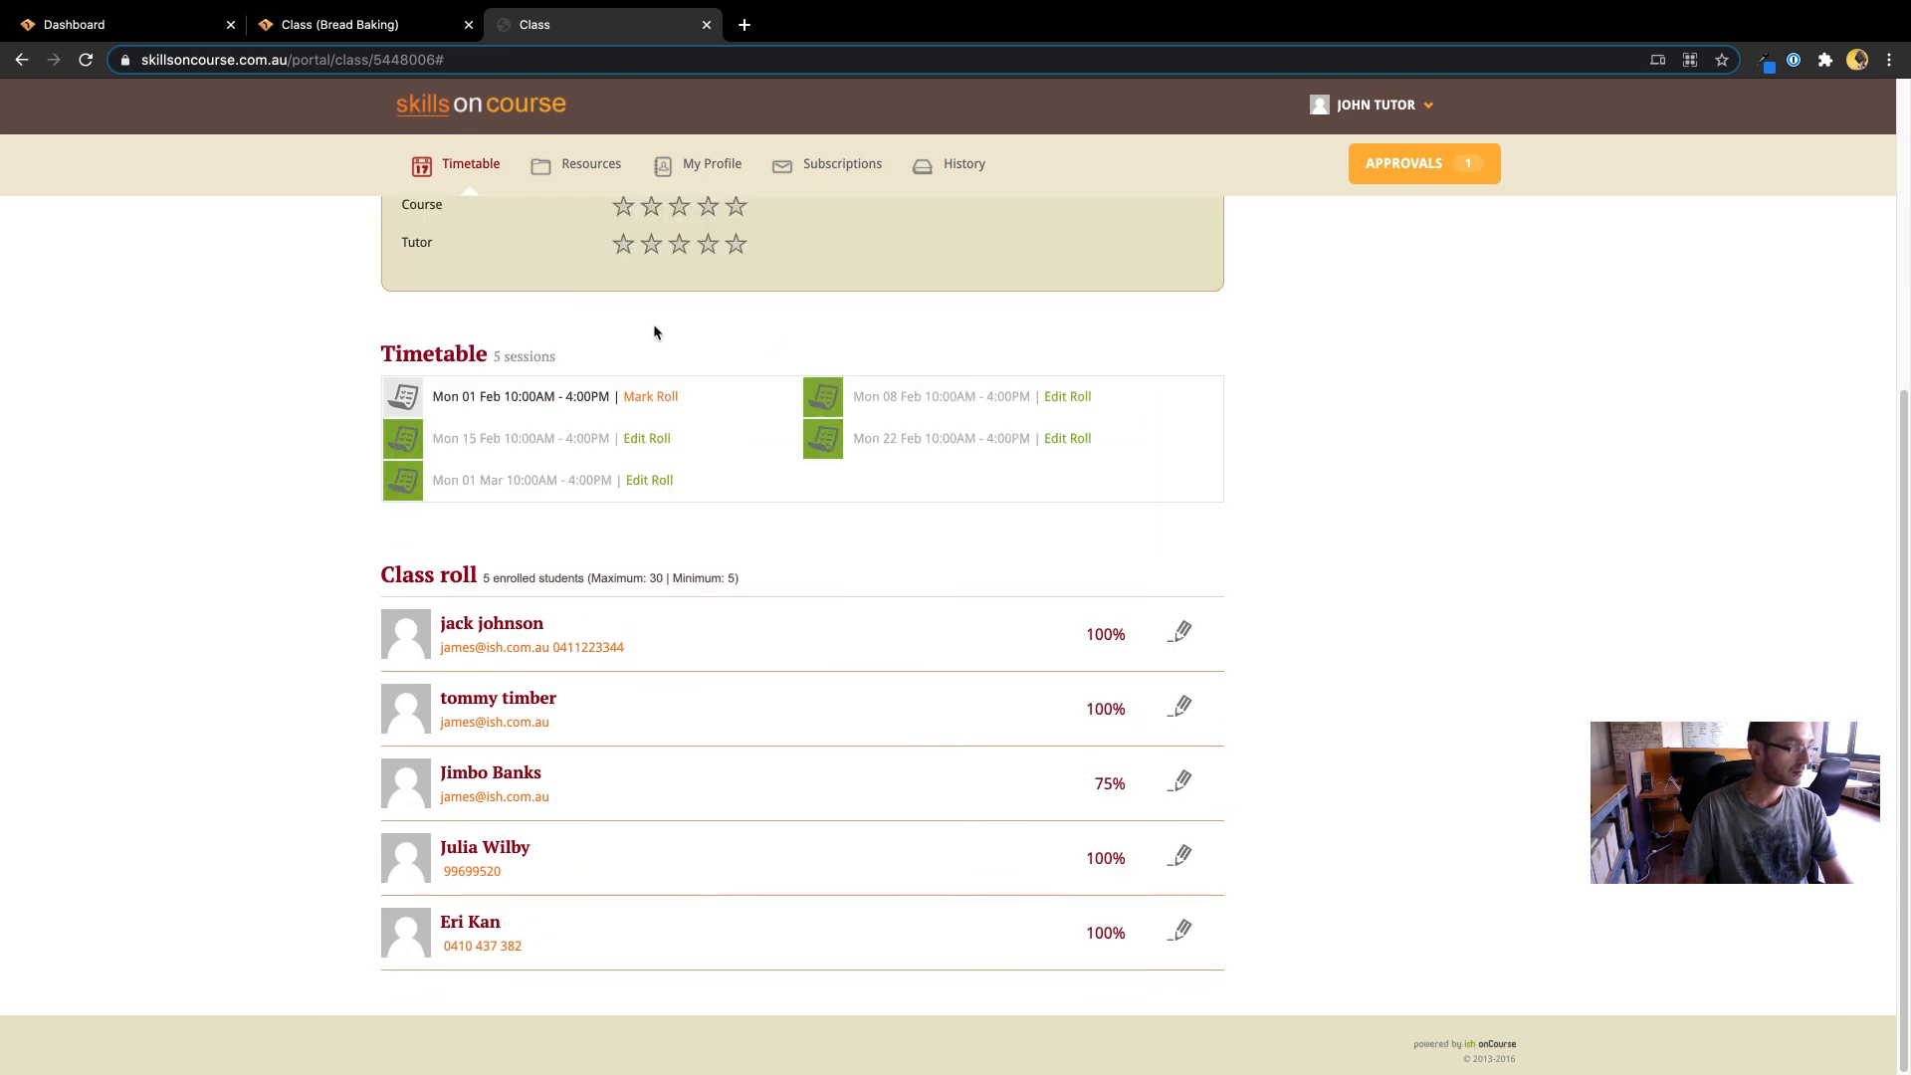
# Open the Mon 01 Feb roll, mark all five students present and close the roll
pyautogui.click(658, 401)
pyautogui.scroll(-1, 981, 621)
pyautogui.scroll(-1, 981, 621)
pyautogui.click(1106, 598)
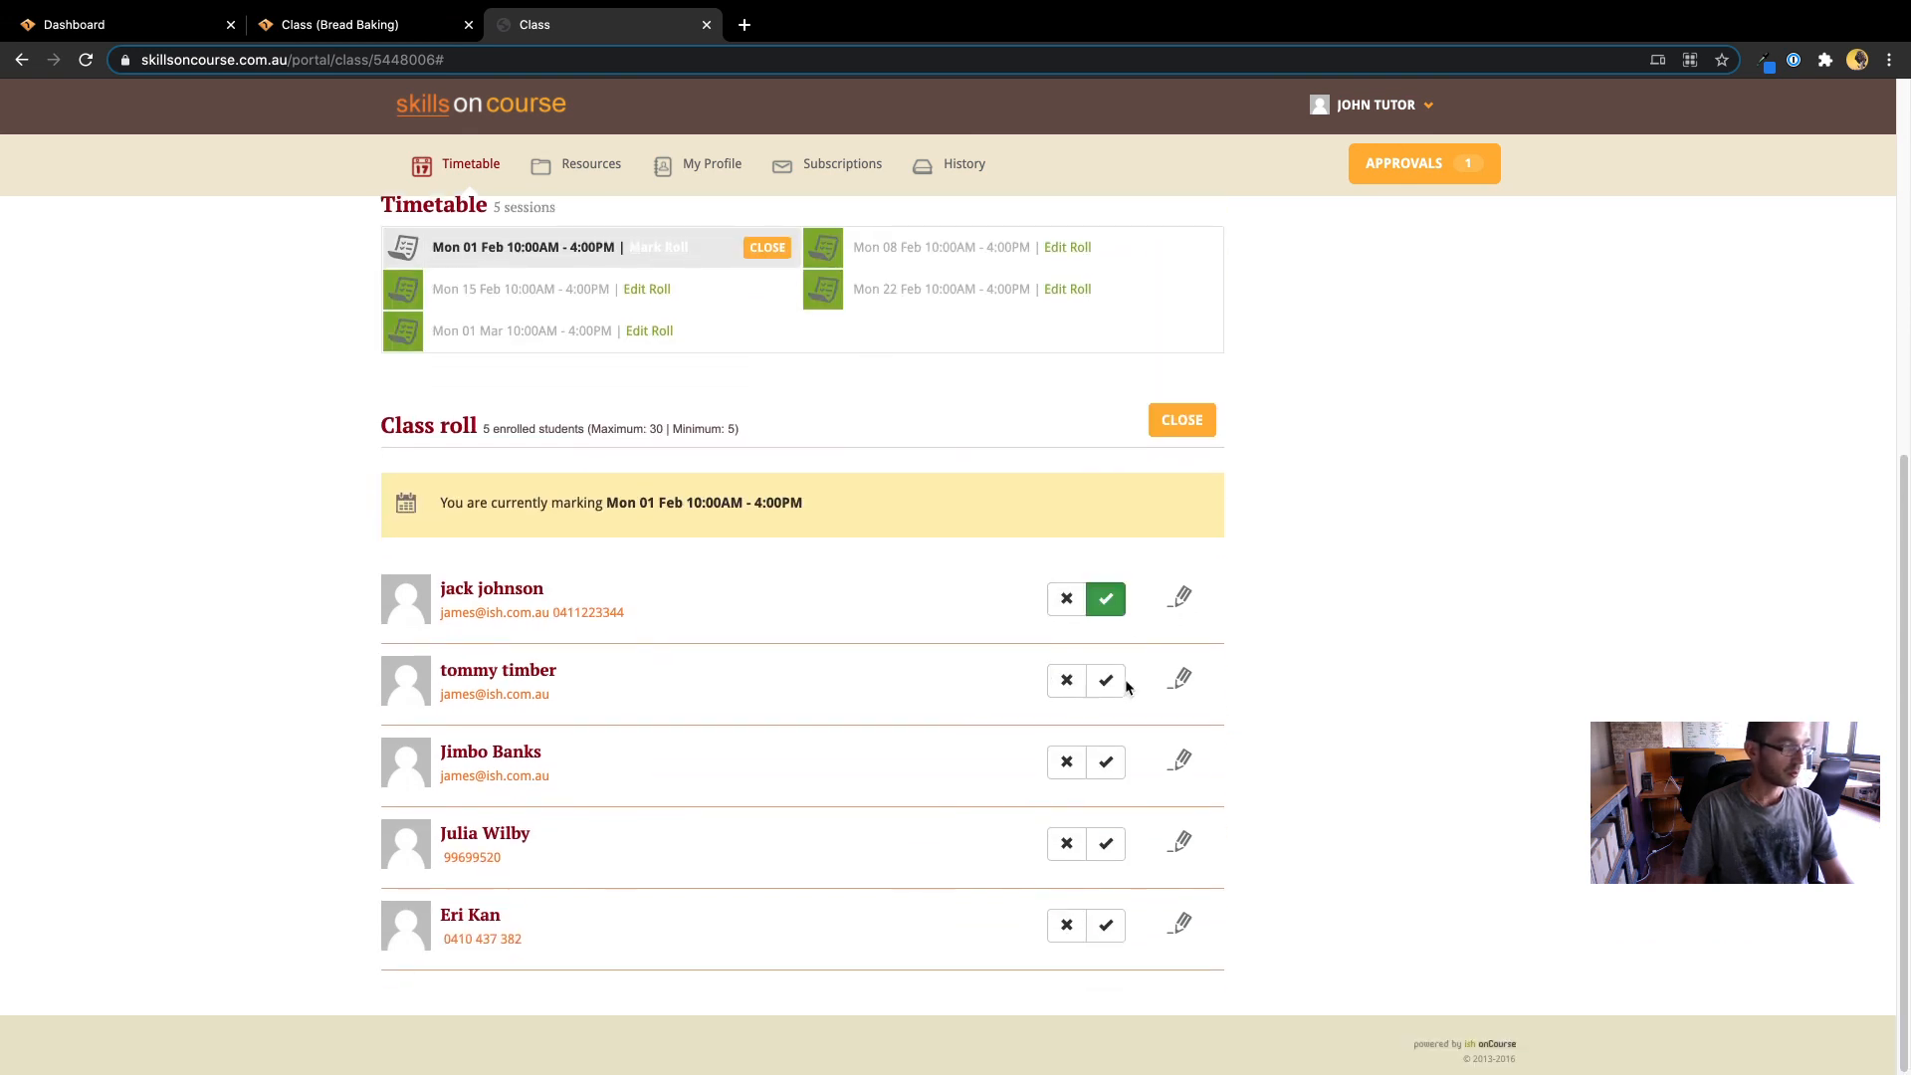
pyautogui.click(1106, 680)
pyautogui.click(1105, 763)
pyautogui.click(1105, 844)
pyautogui.click(1105, 925)
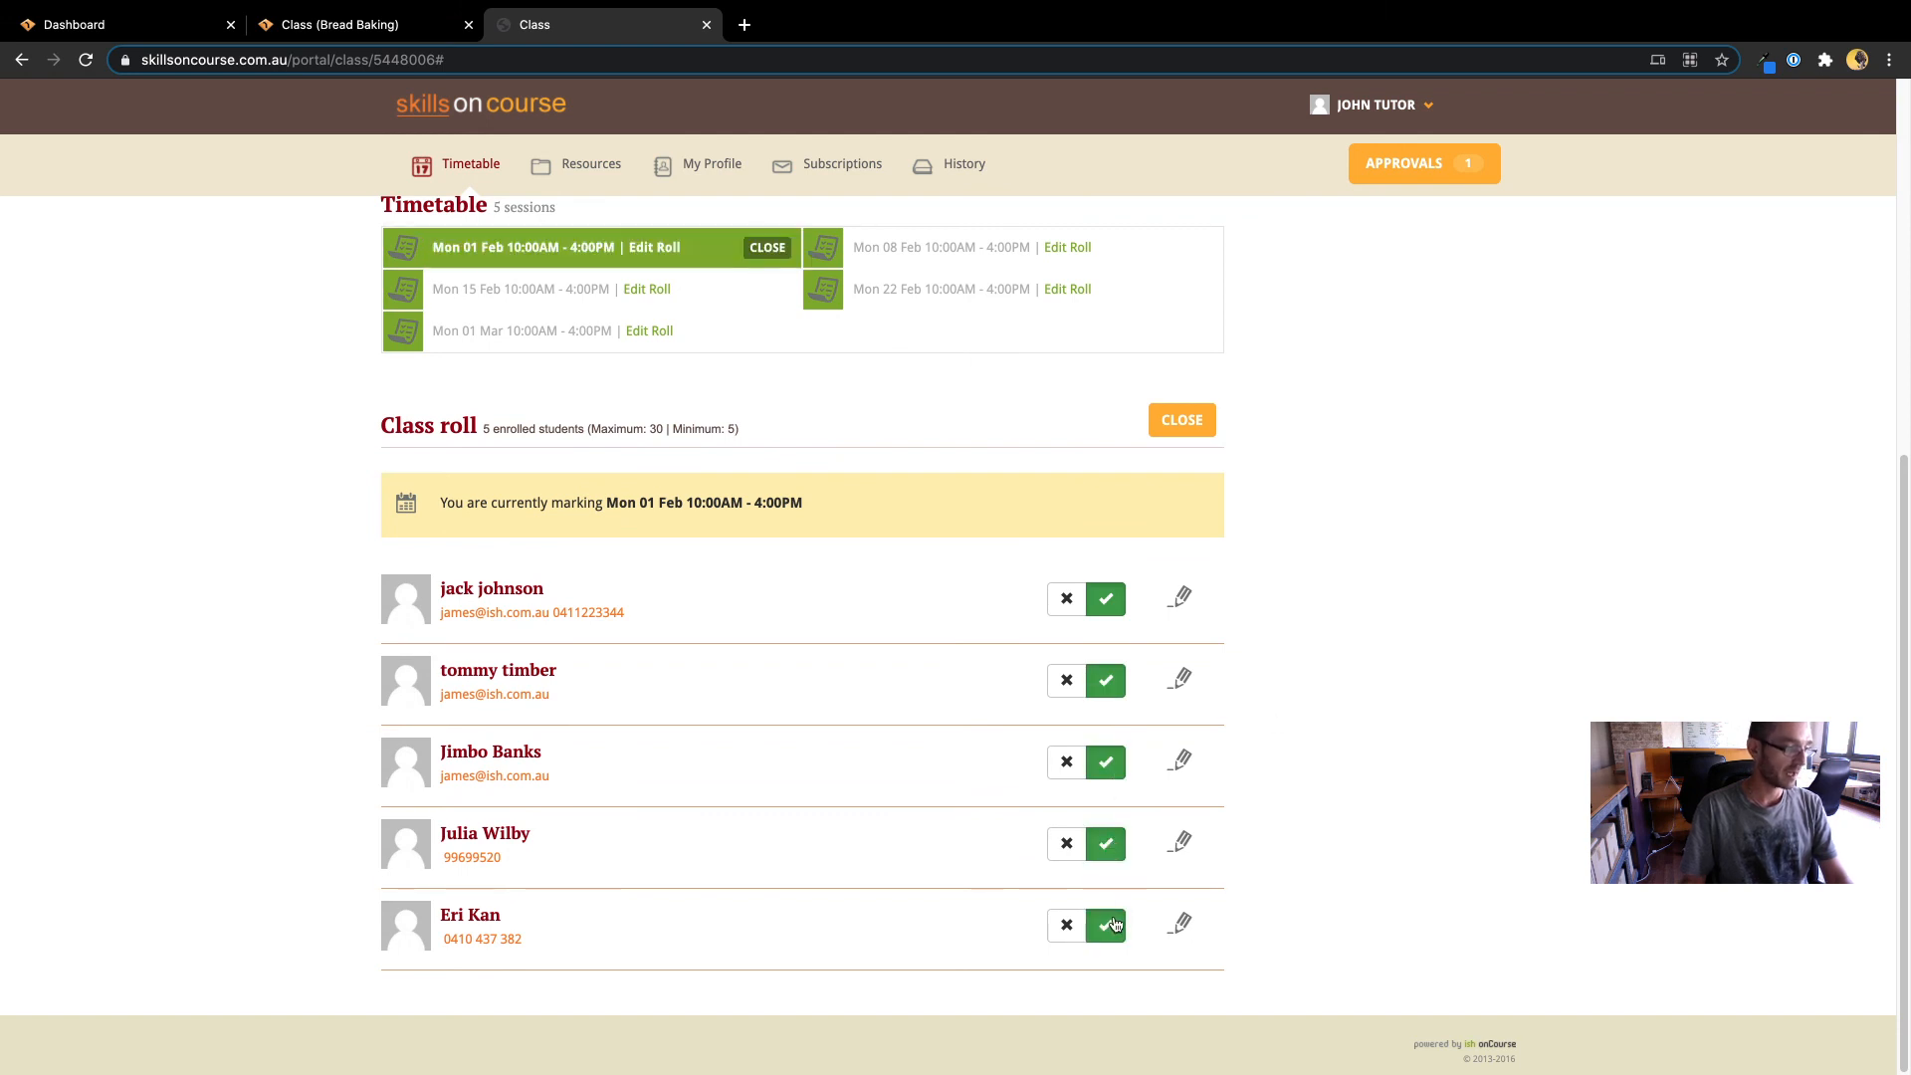
pyautogui.click(1194, 425)
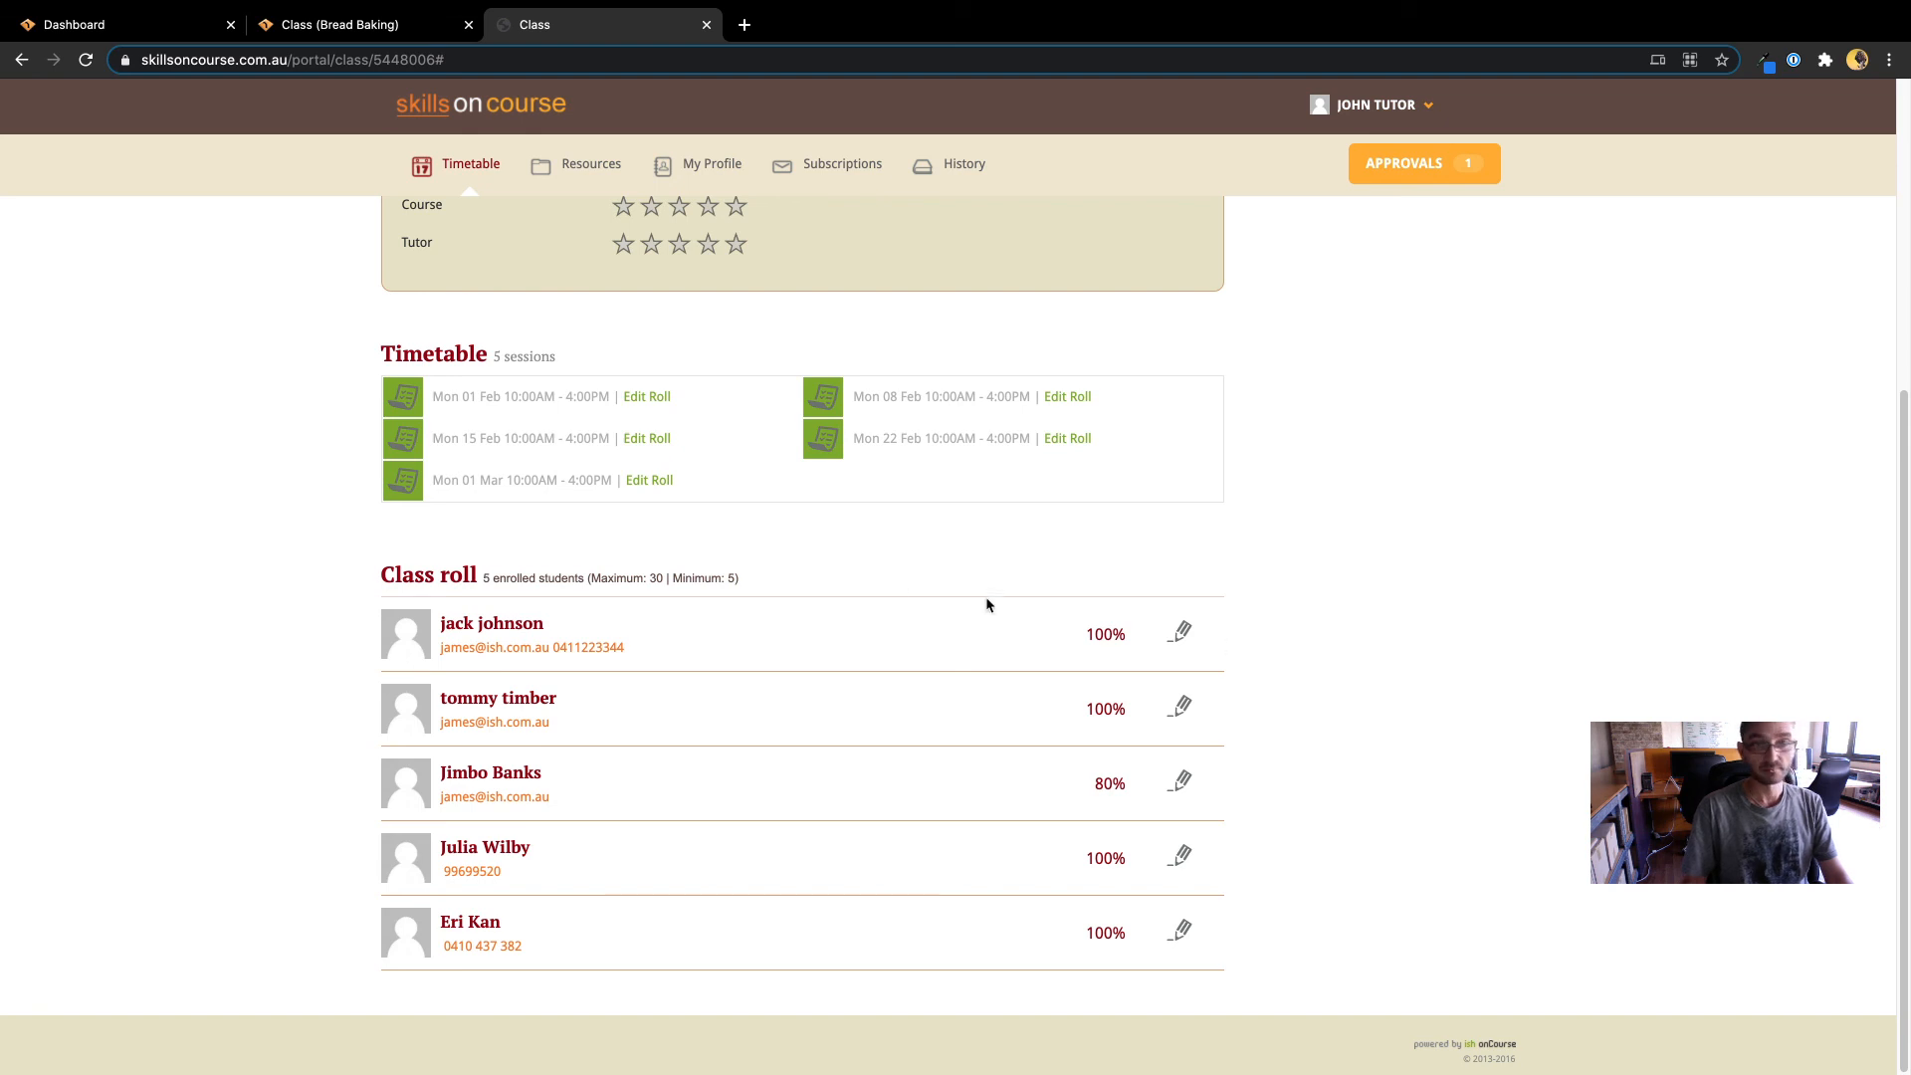
pyautogui.scroll(1, 896, 567)
pyautogui.scroll(5, 872, 593)
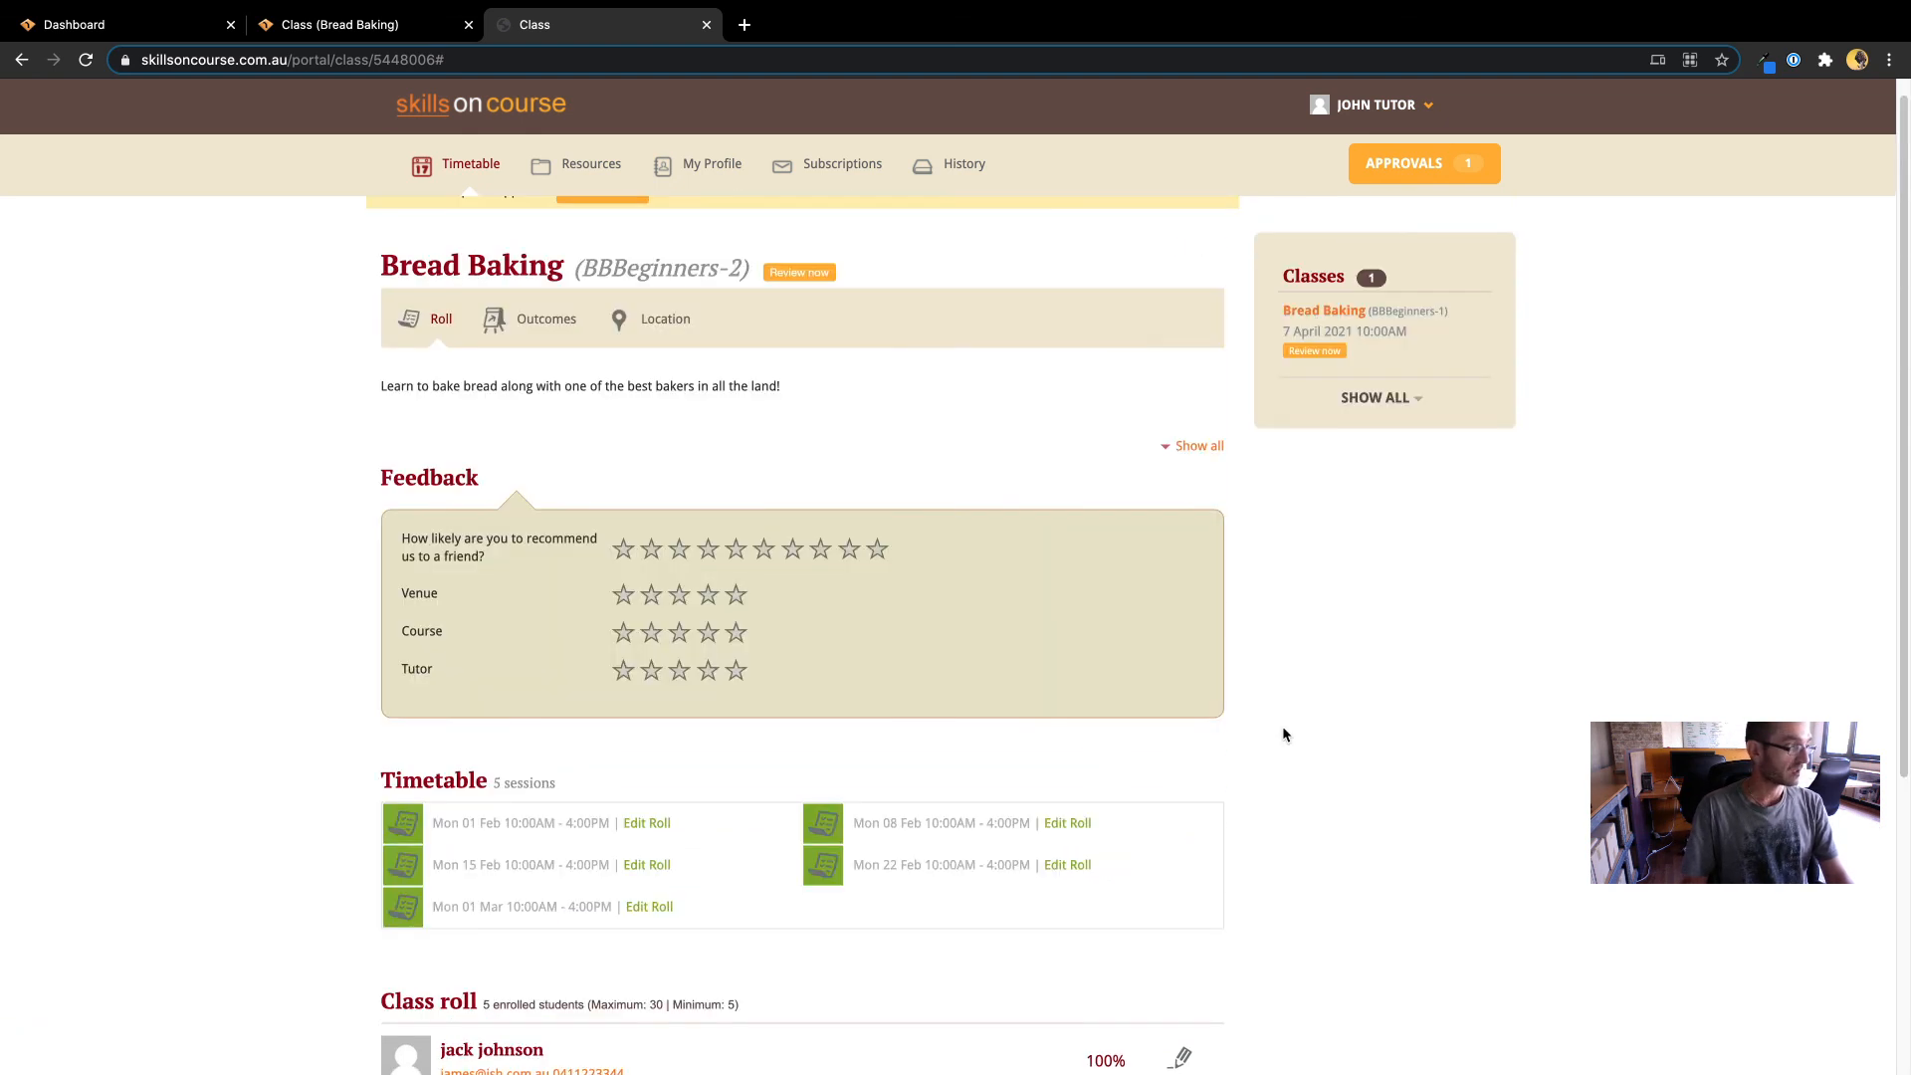
pyautogui.scroll(1, 1282, 733)
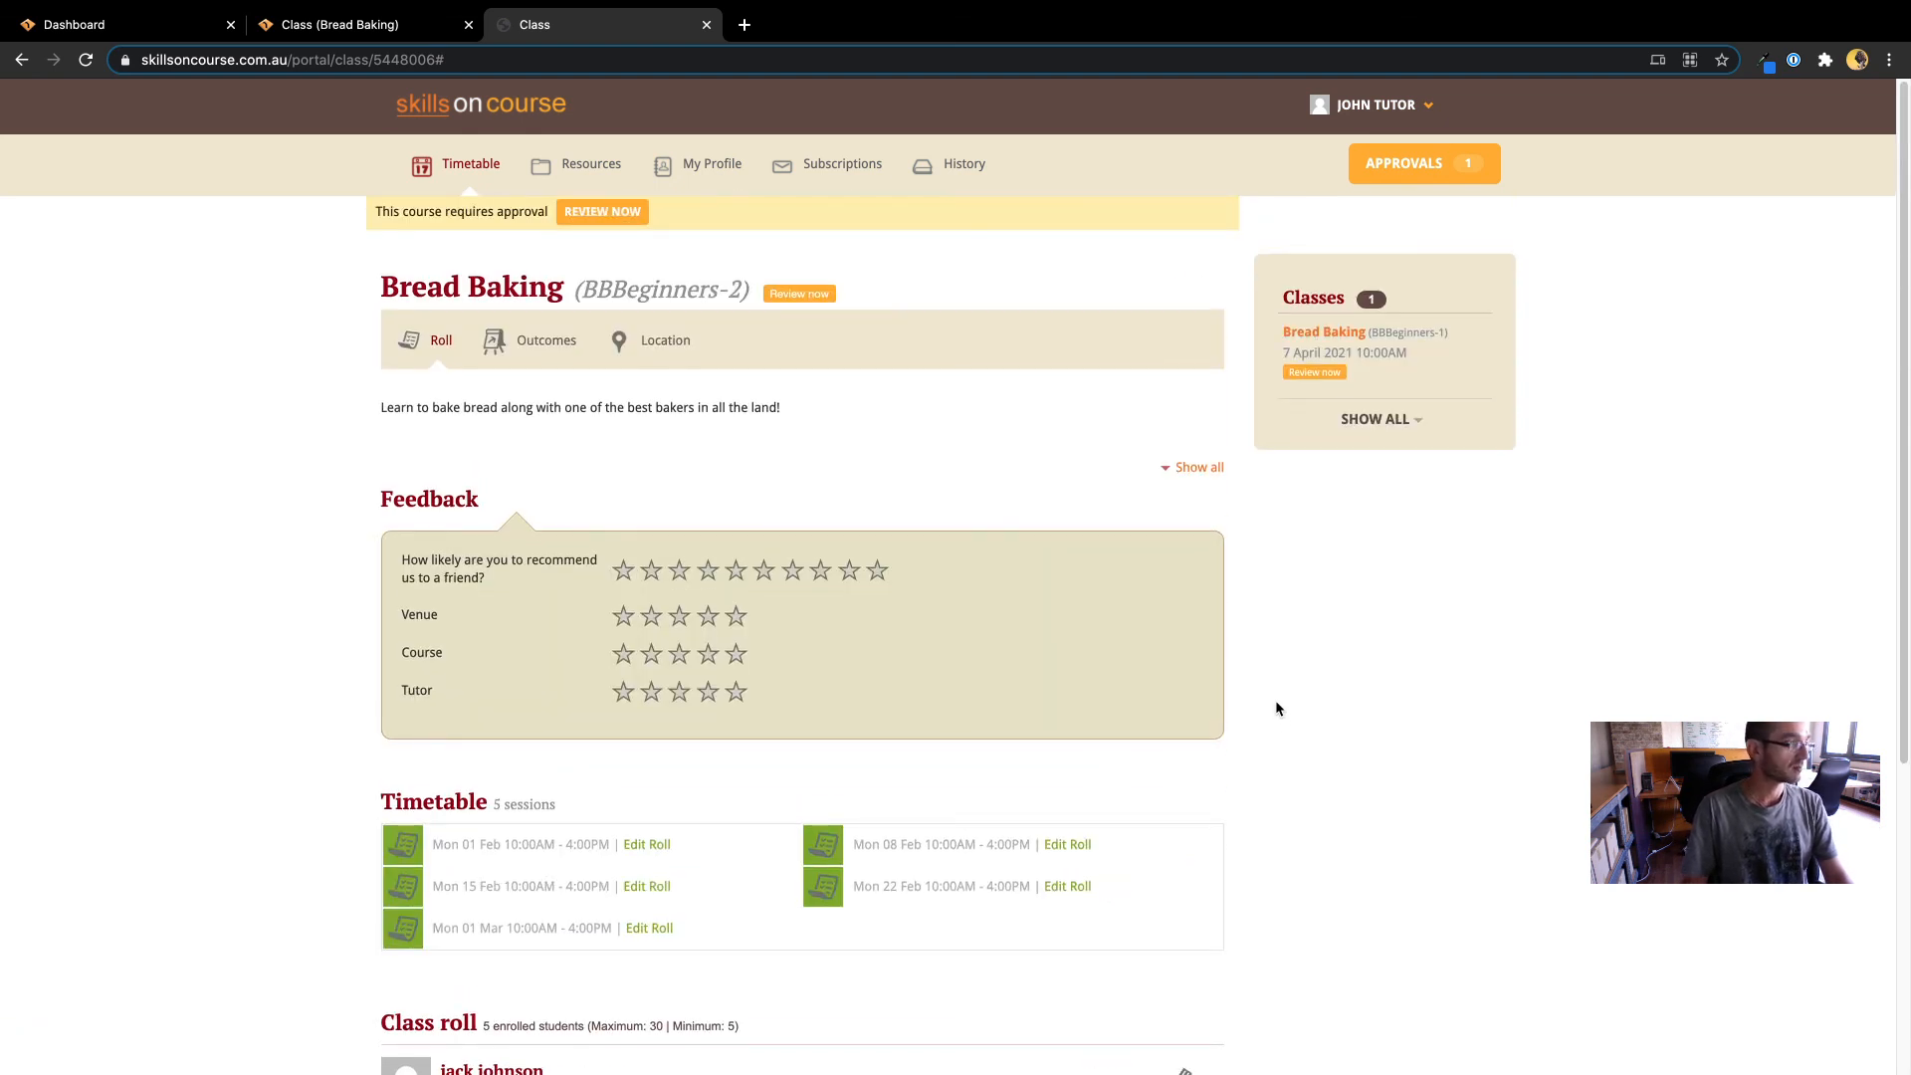
pyautogui.scroll(-5, 1276, 701)
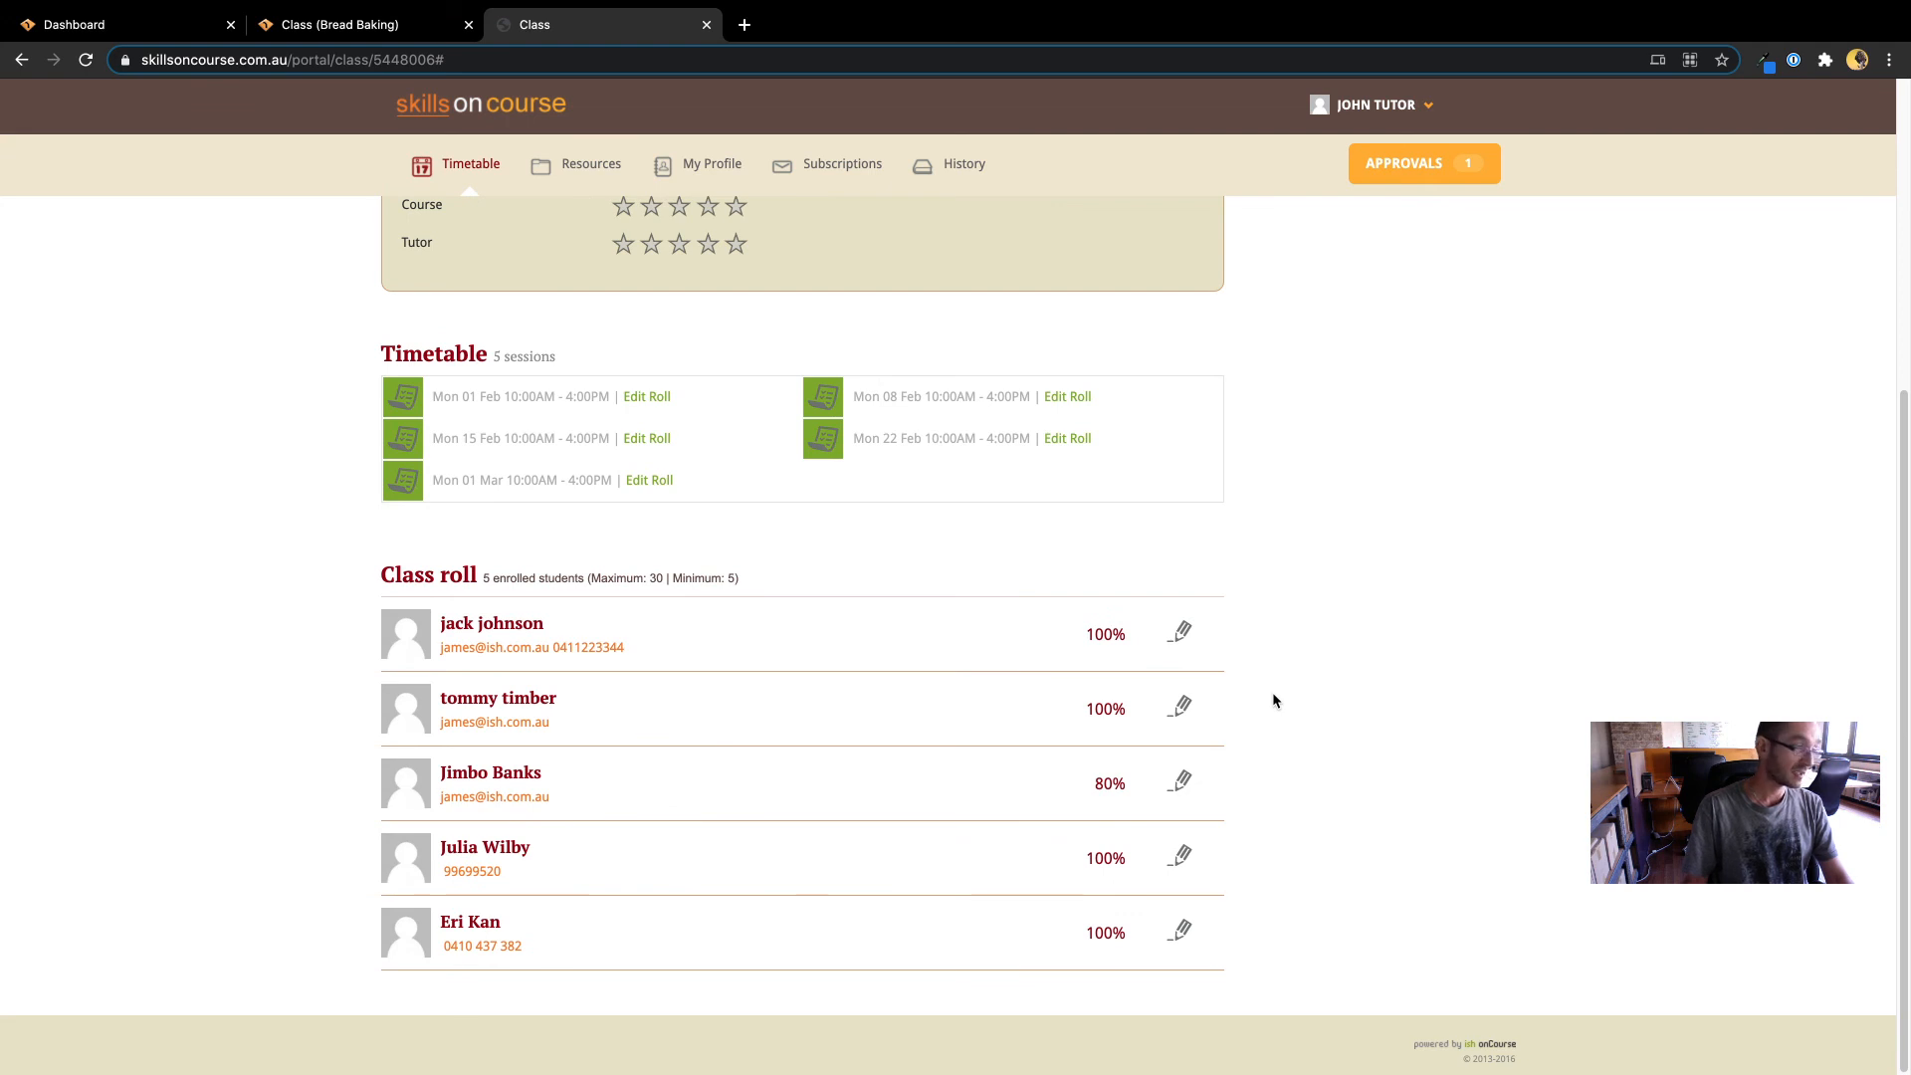